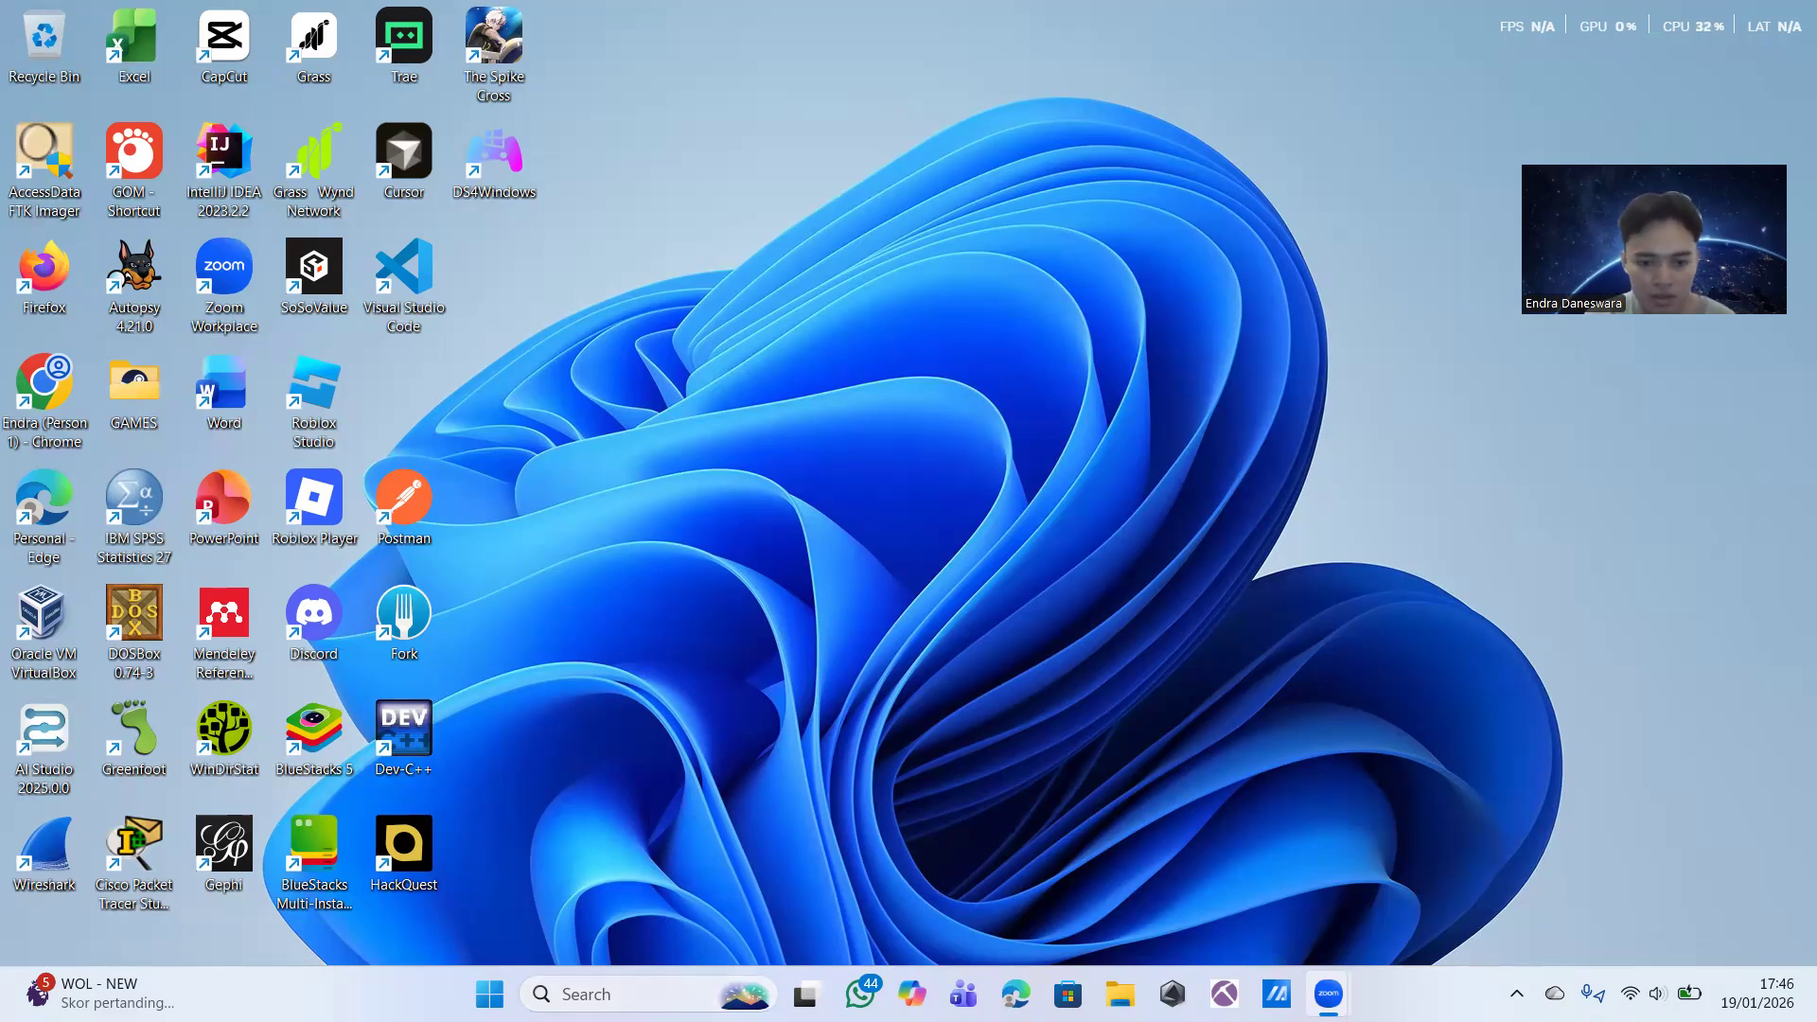
# Step: Search Windows for "wind" and open Windows Defender Firewall
pyautogui.click(582, 994)
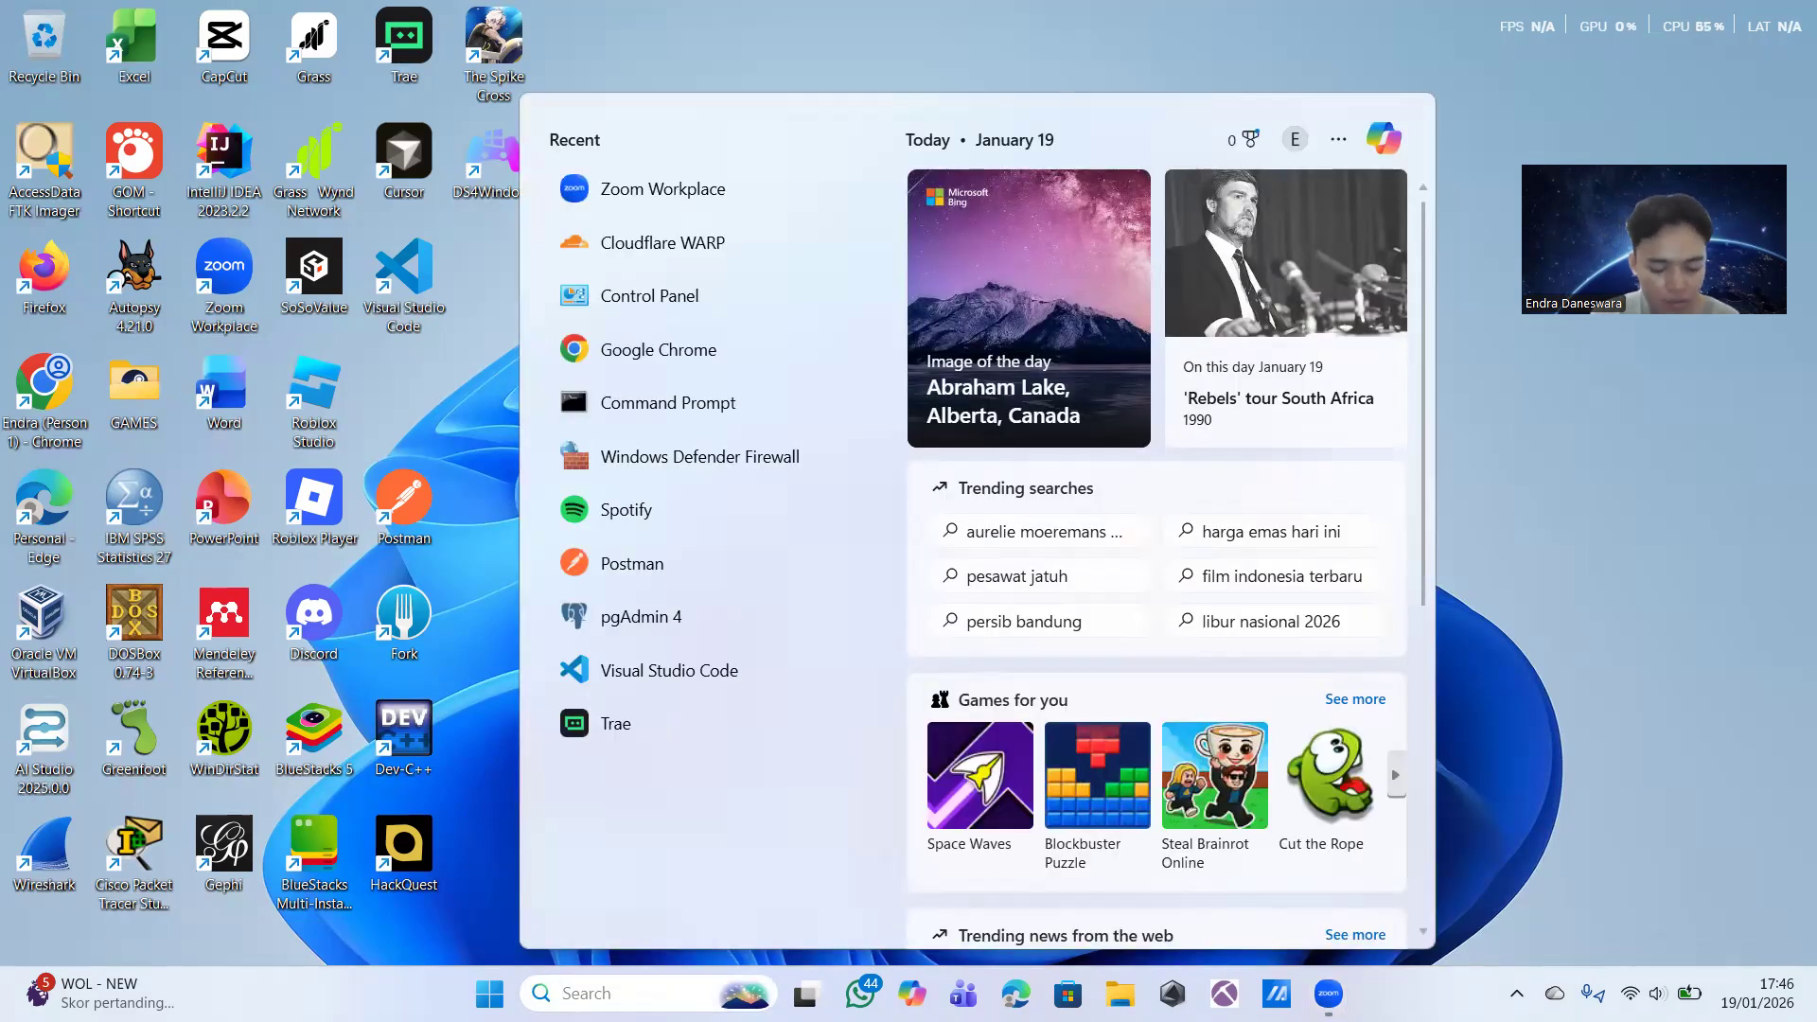
pyautogui.write('wind')
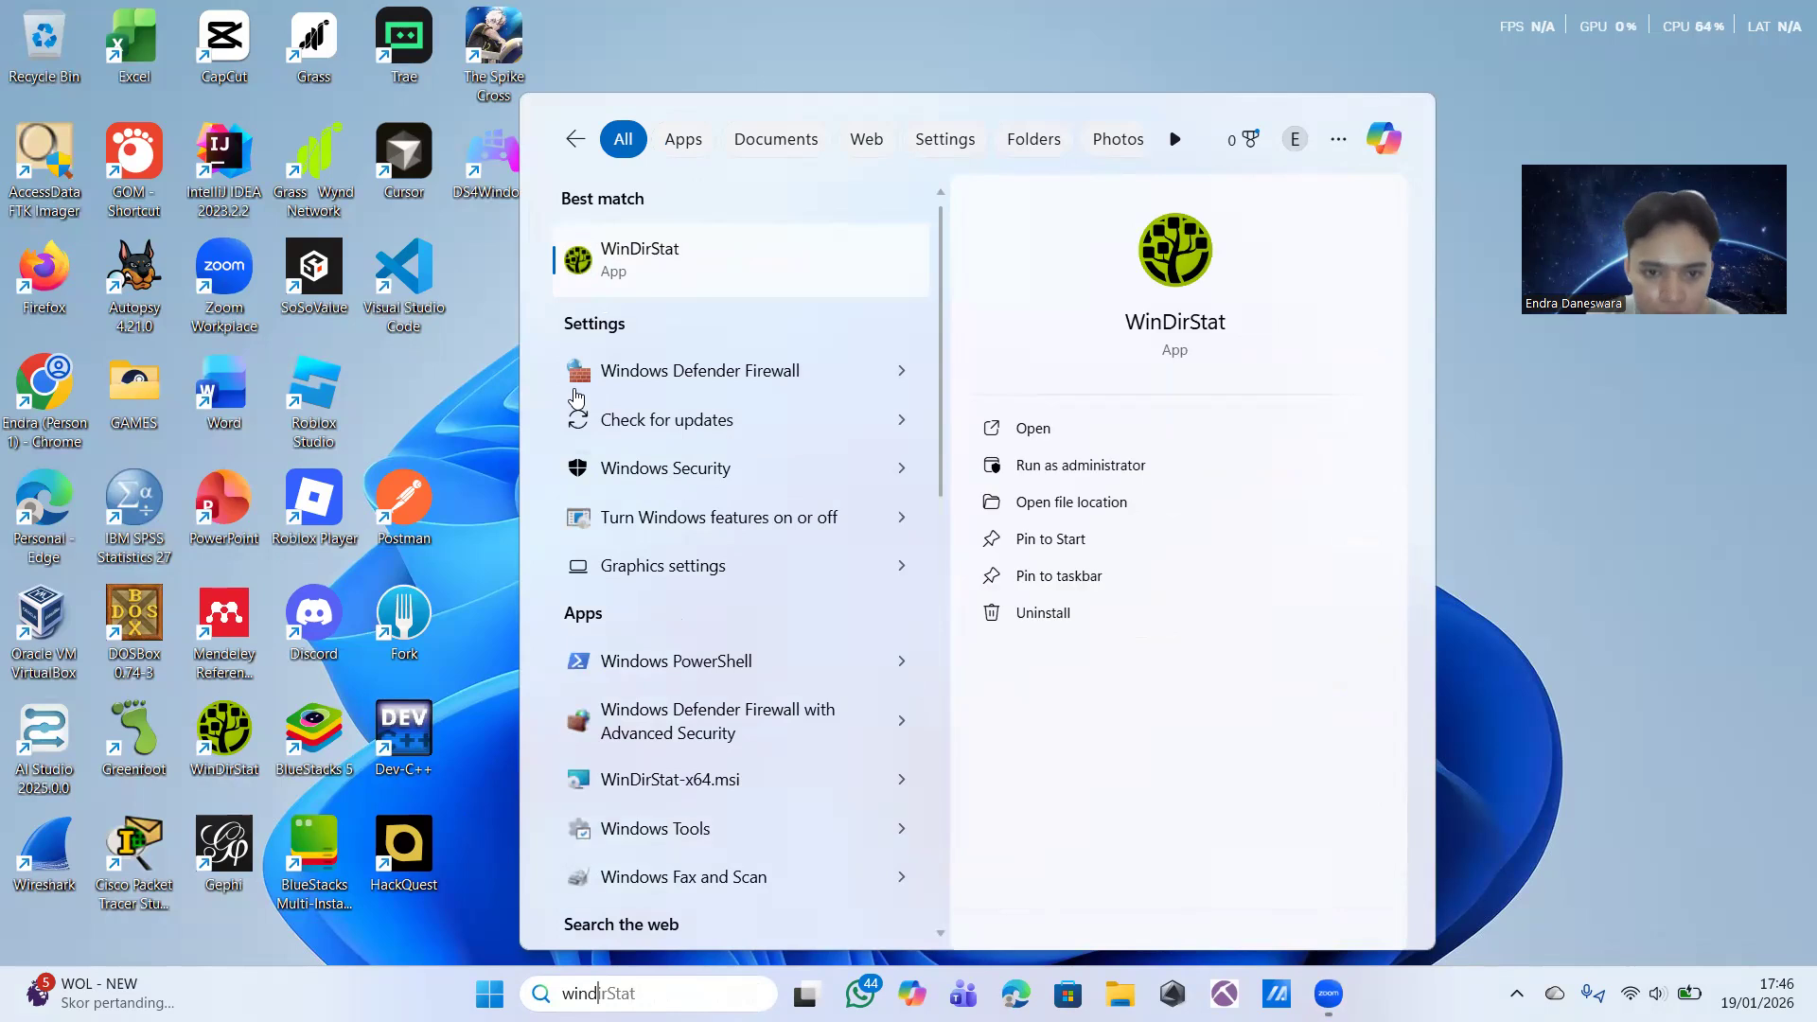
pyautogui.click(705, 386)
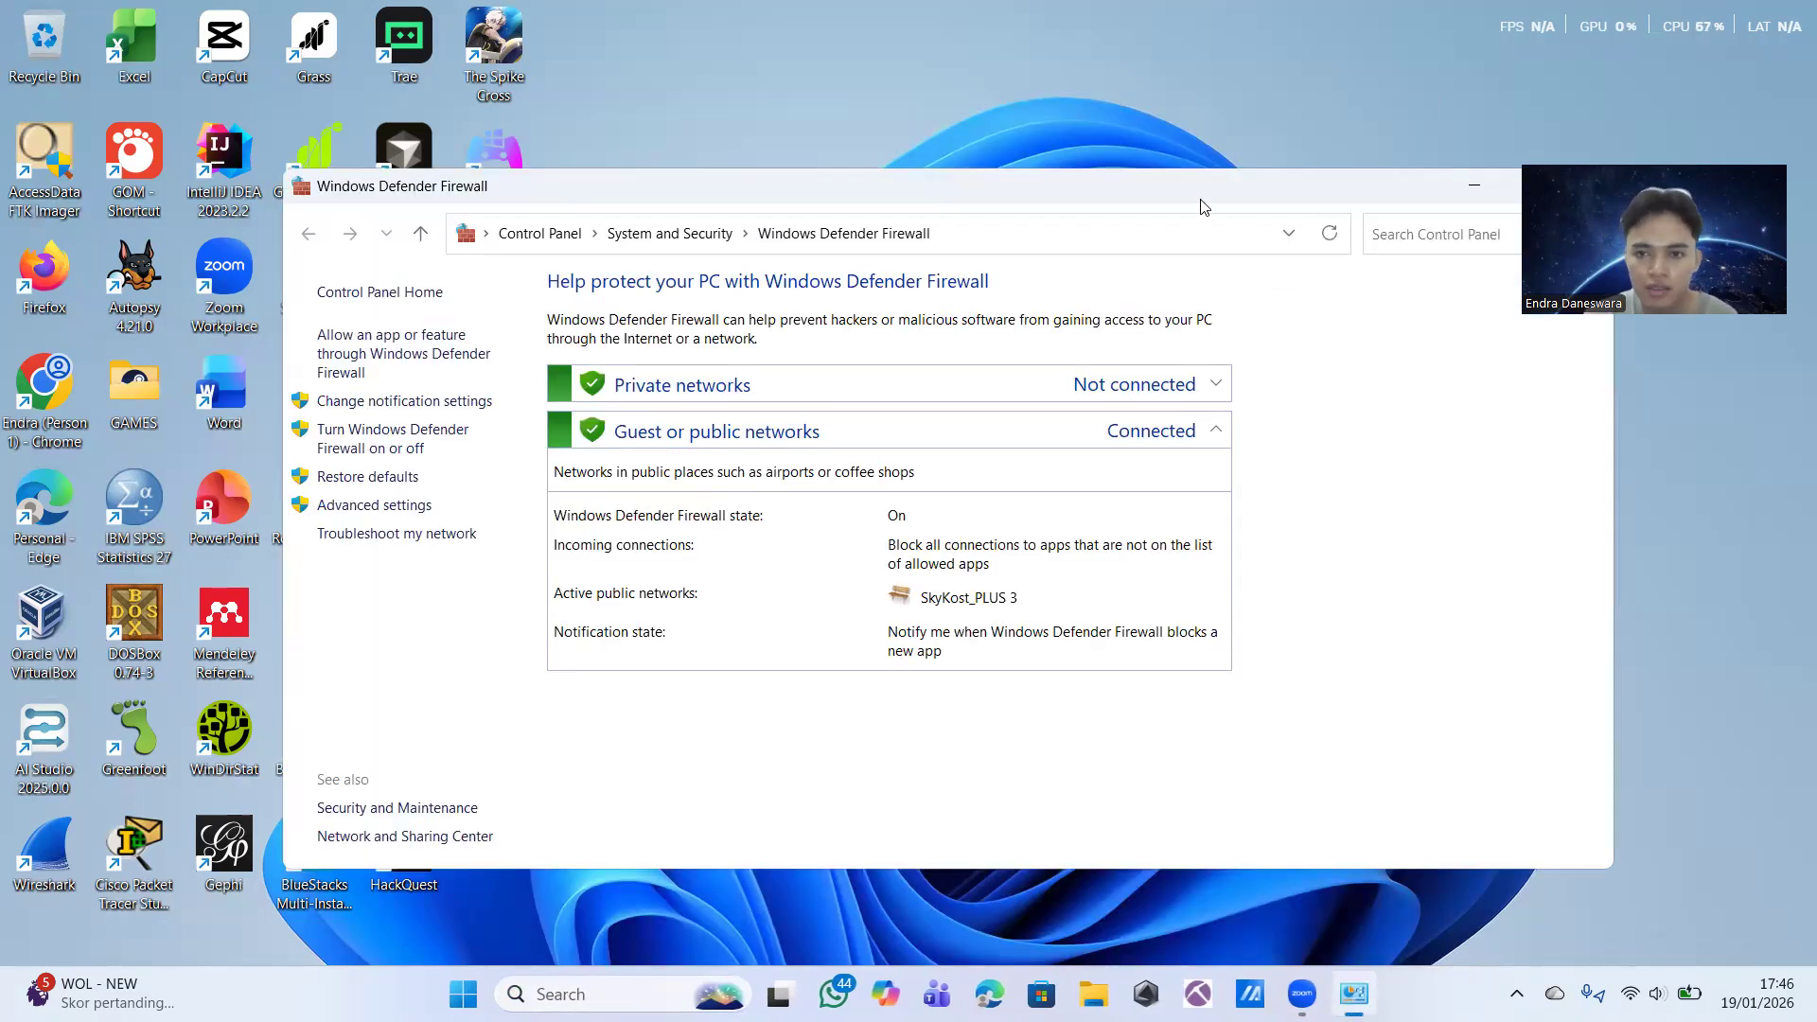
pyautogui.moveTo(1086, 170); pyautogui.dragTo(1038, 161)
pyautogui.moveTo(1372, 168)
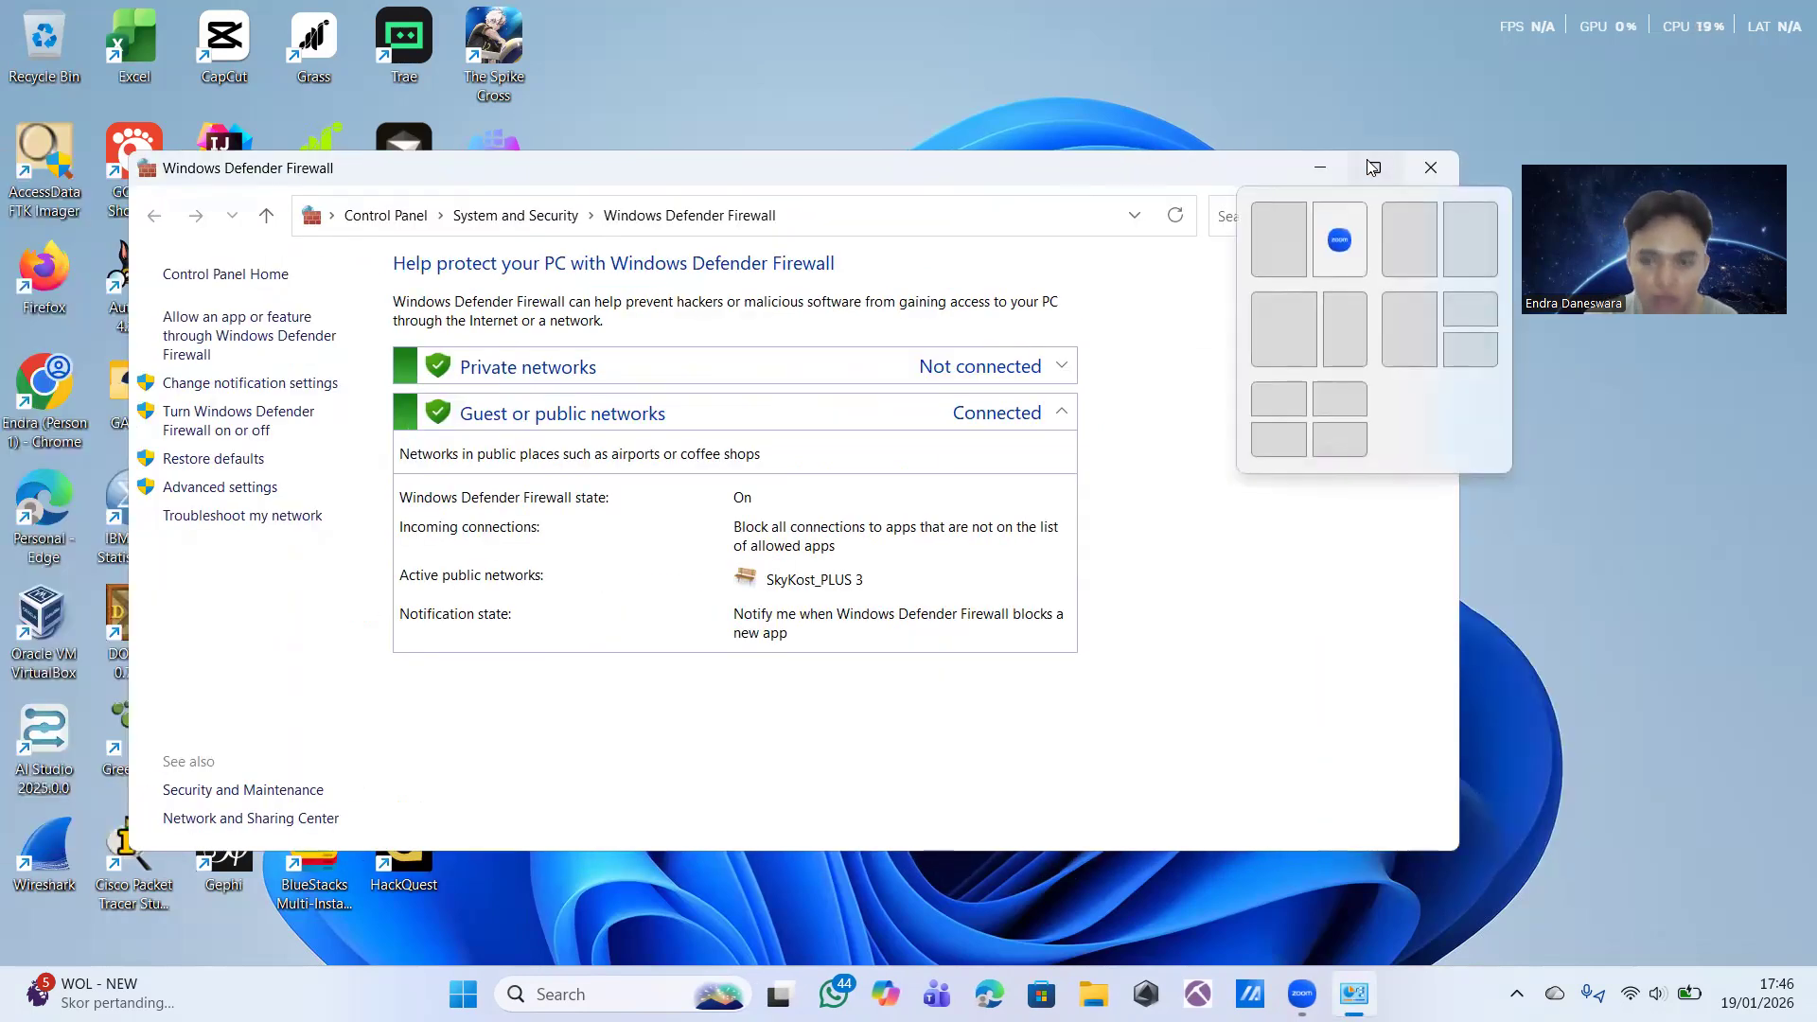
# Step: View the firewall on/off settings for private and public networks, and return to the main firewall page
pyautogui.click(209, 428)
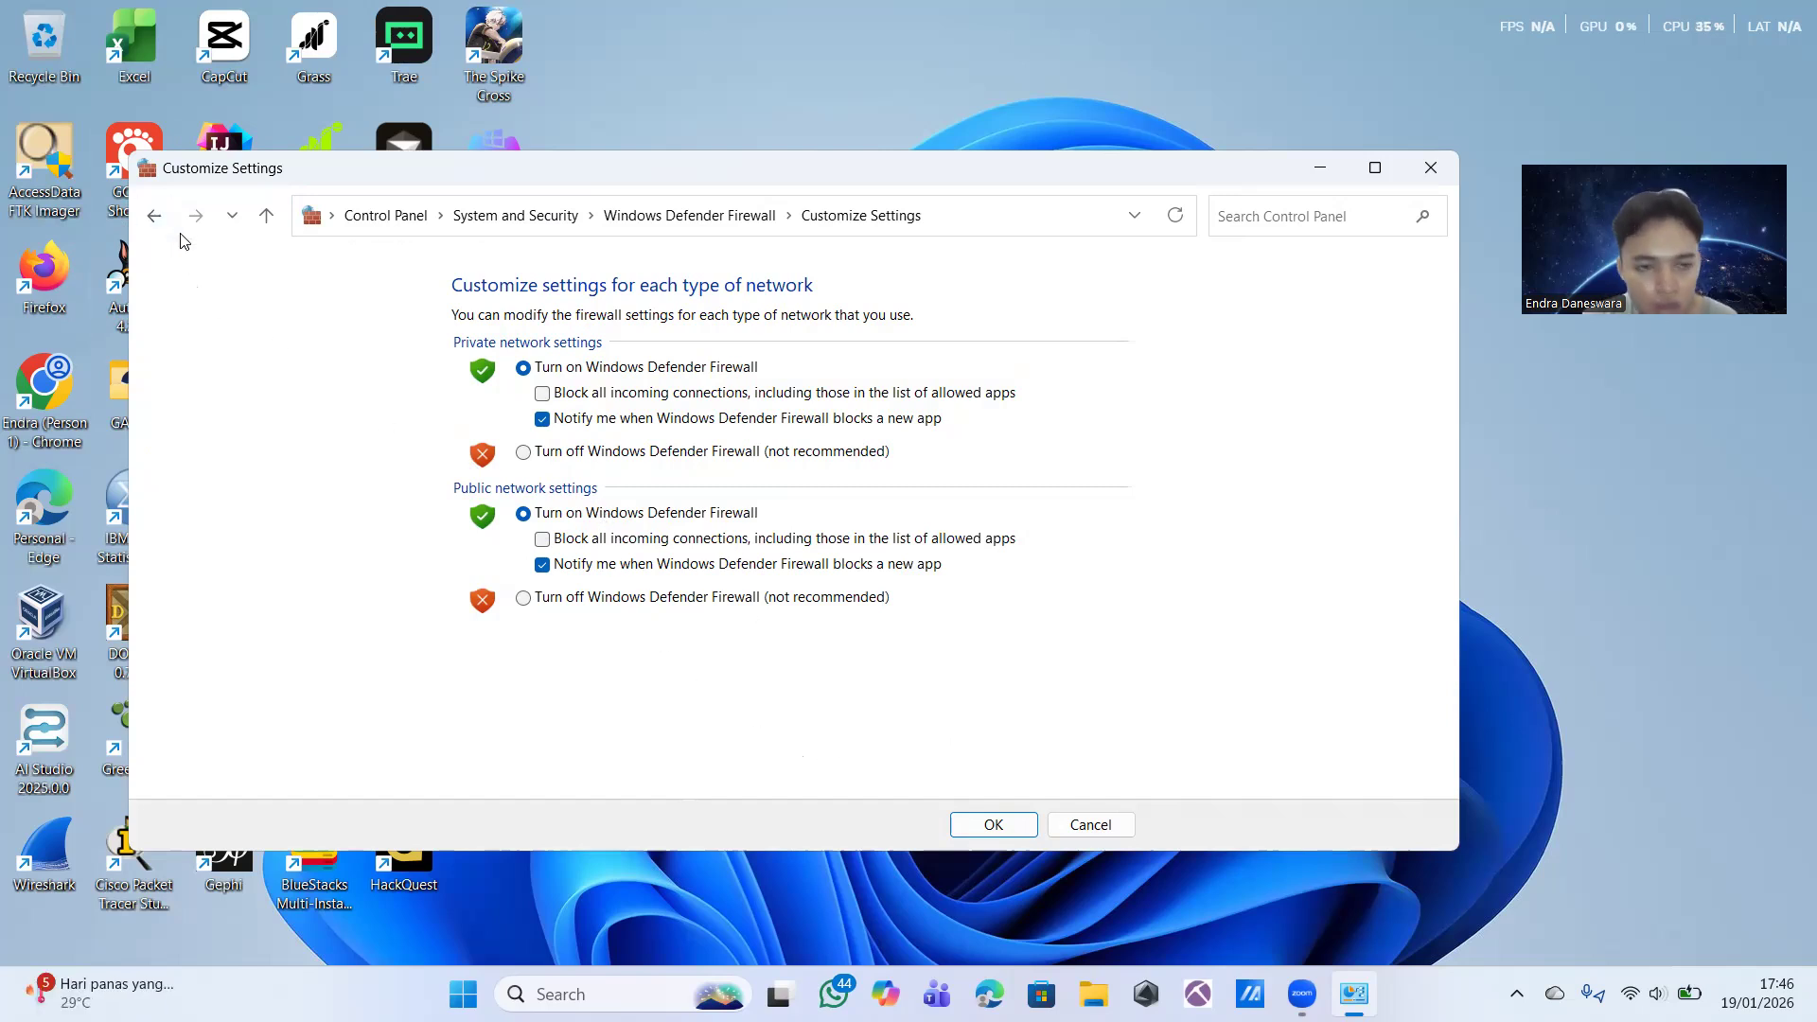
pyautogui.click(151, 217)
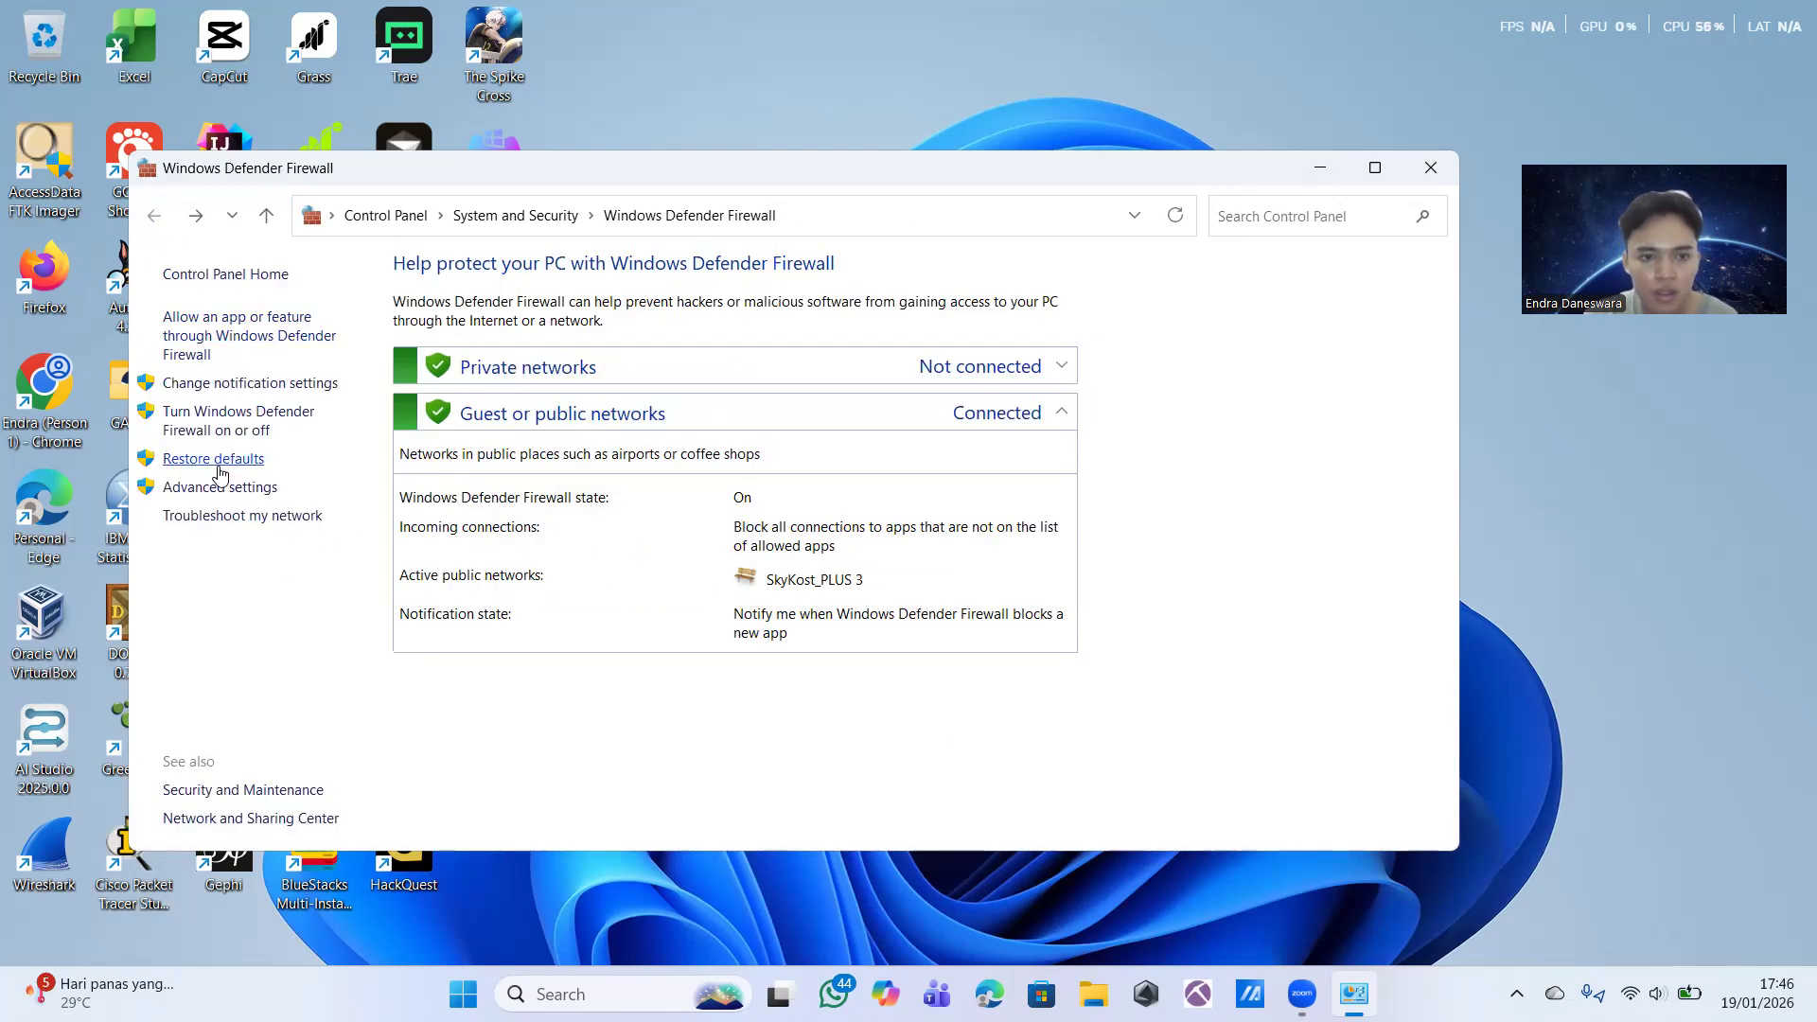
# Step: Open the firewall's advanced settings and maximize the Advanced Security window
pyautogui.click(1375, 167)
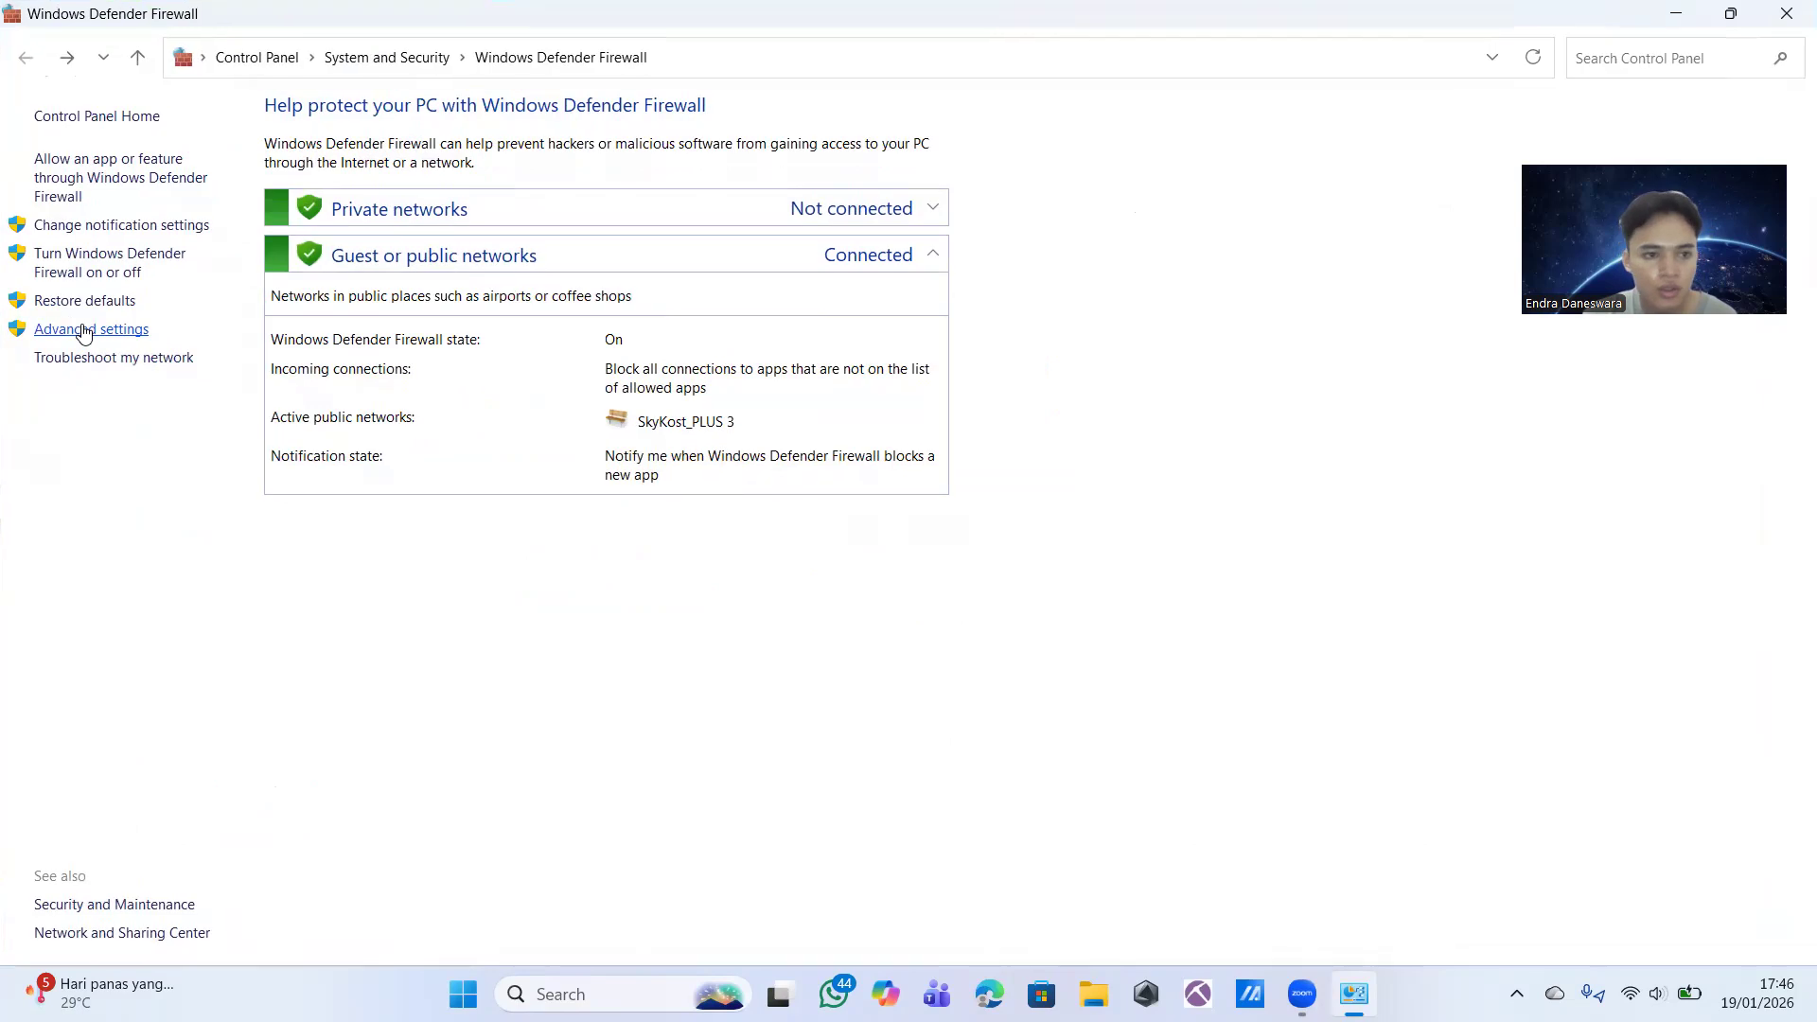
pyautogui.click(84, 331)
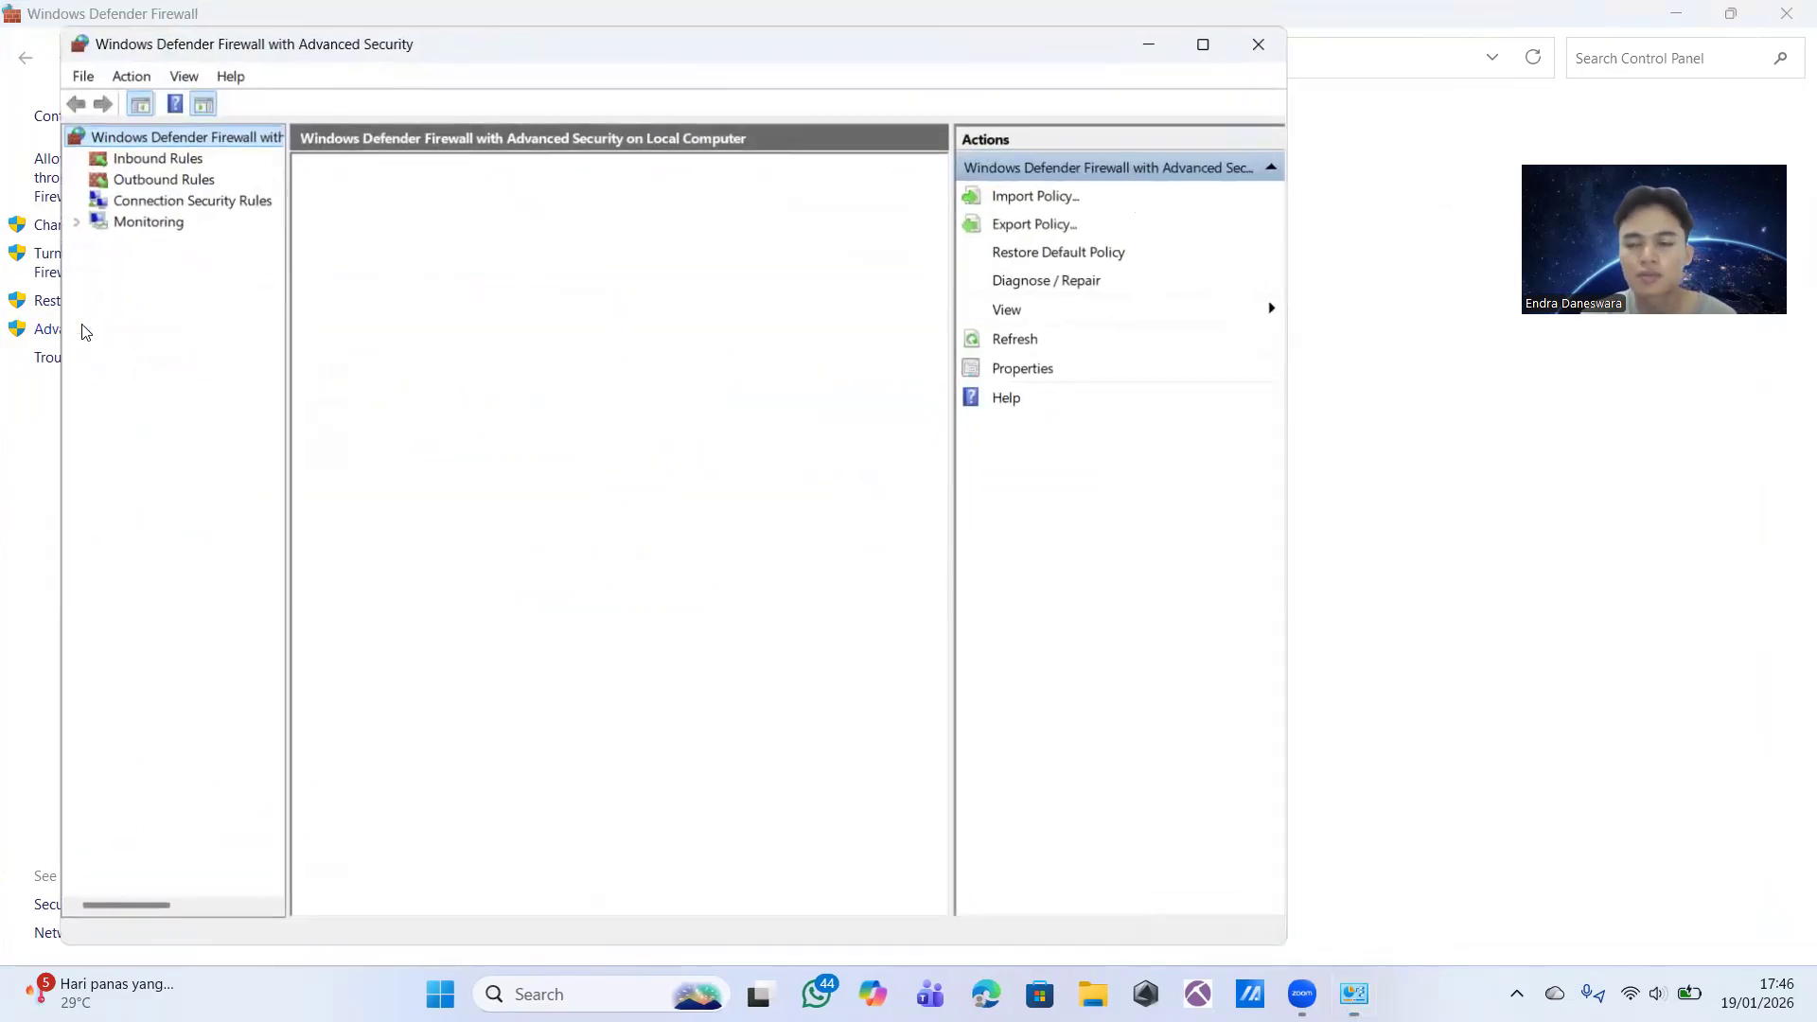
pyautogui.click(1206, 43)
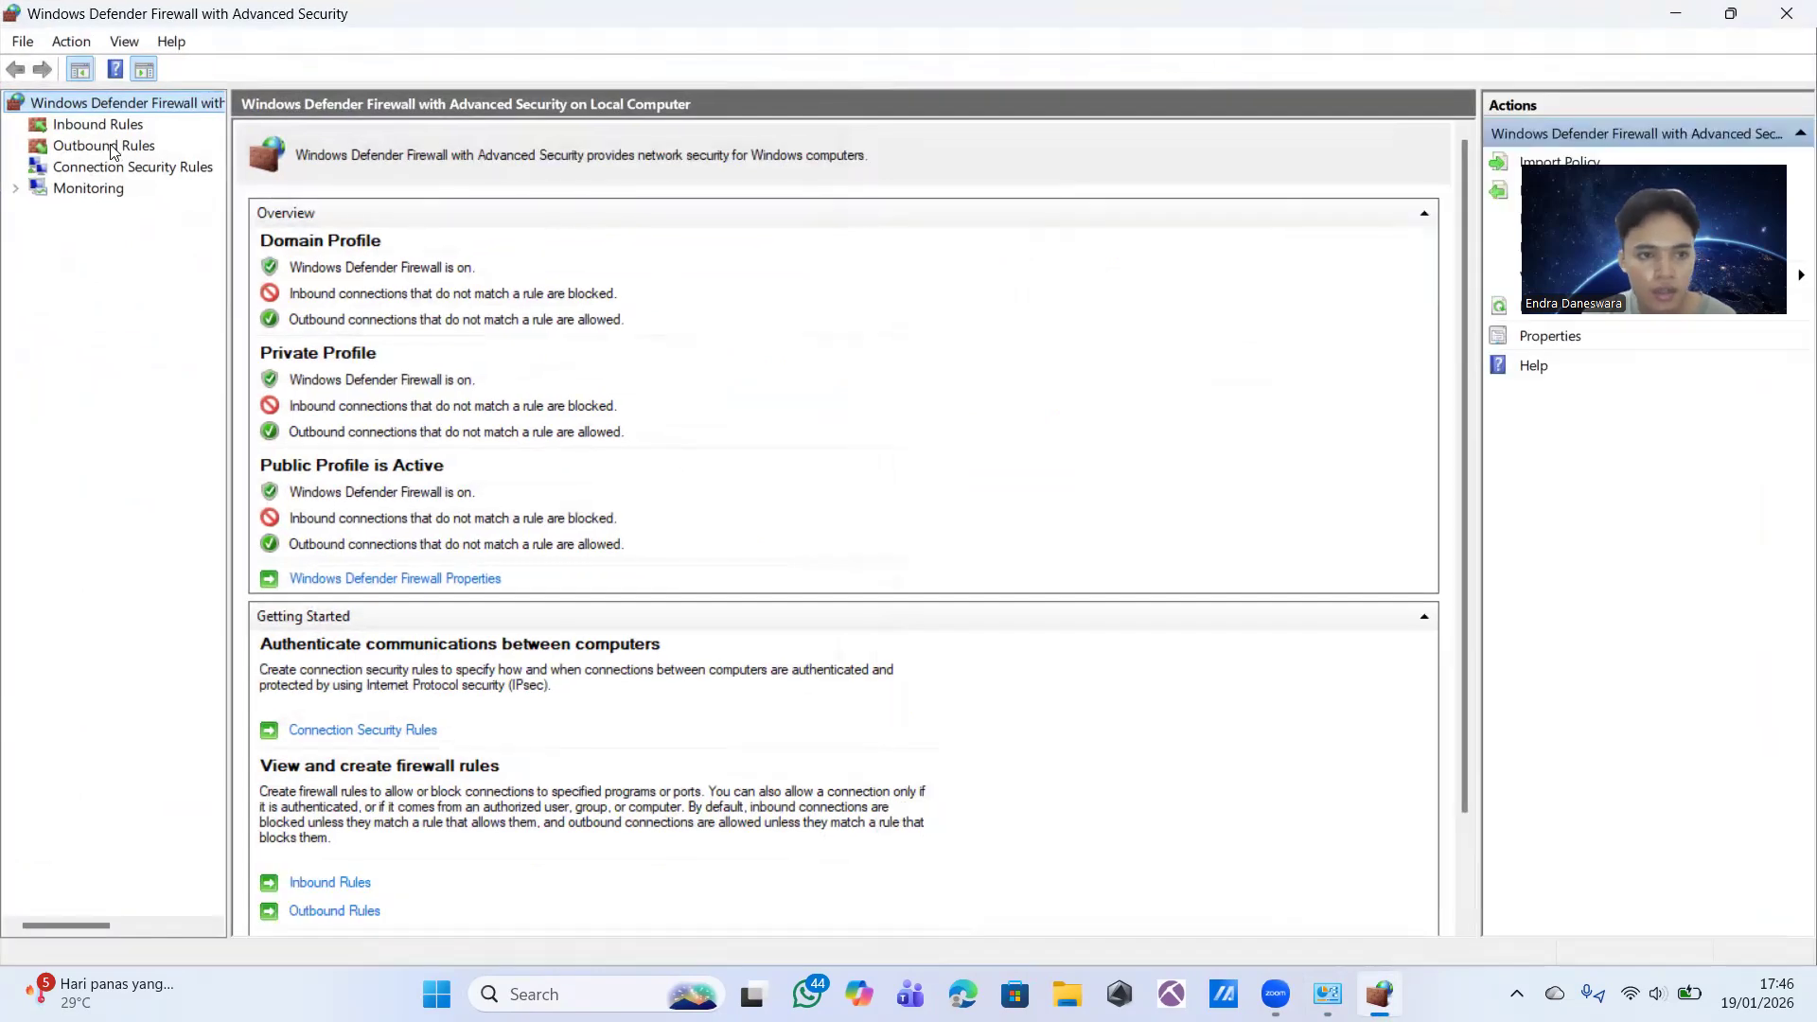
# Step: Start a new outbound rule and choose Custom as its rule type
pyautogui.click(111, 147)
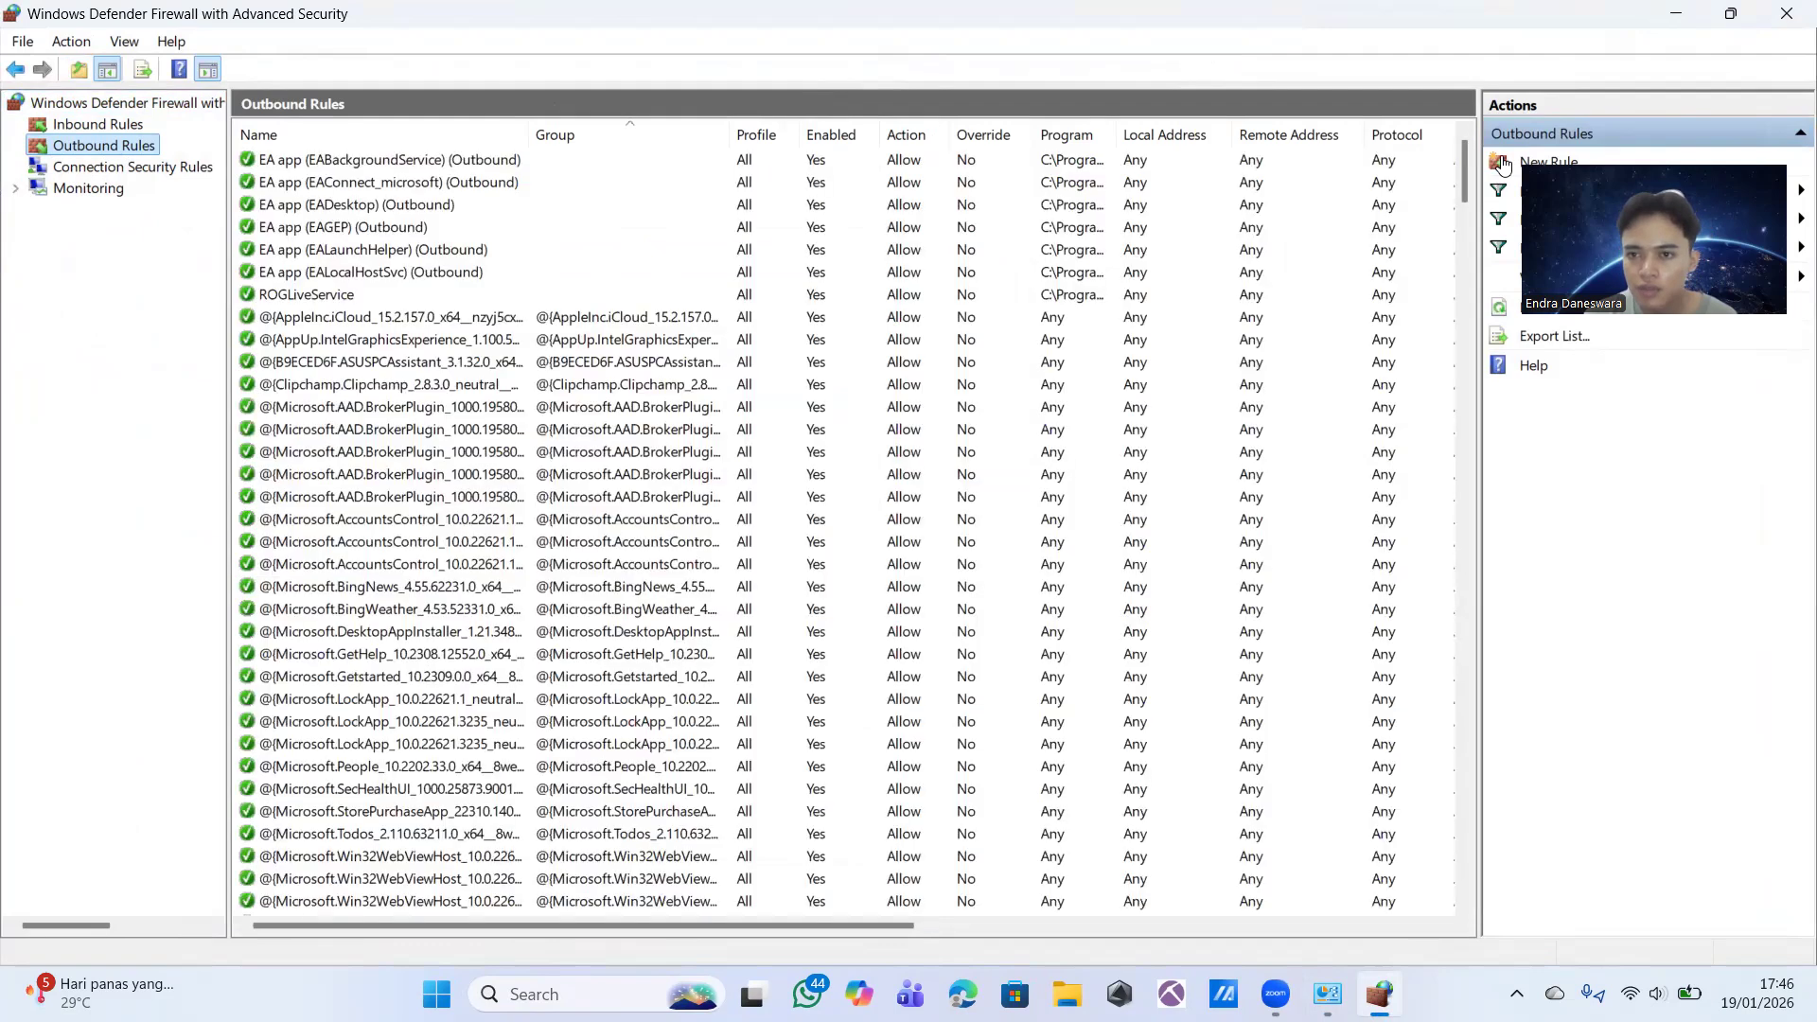
pyautogui.click(1499, 165)
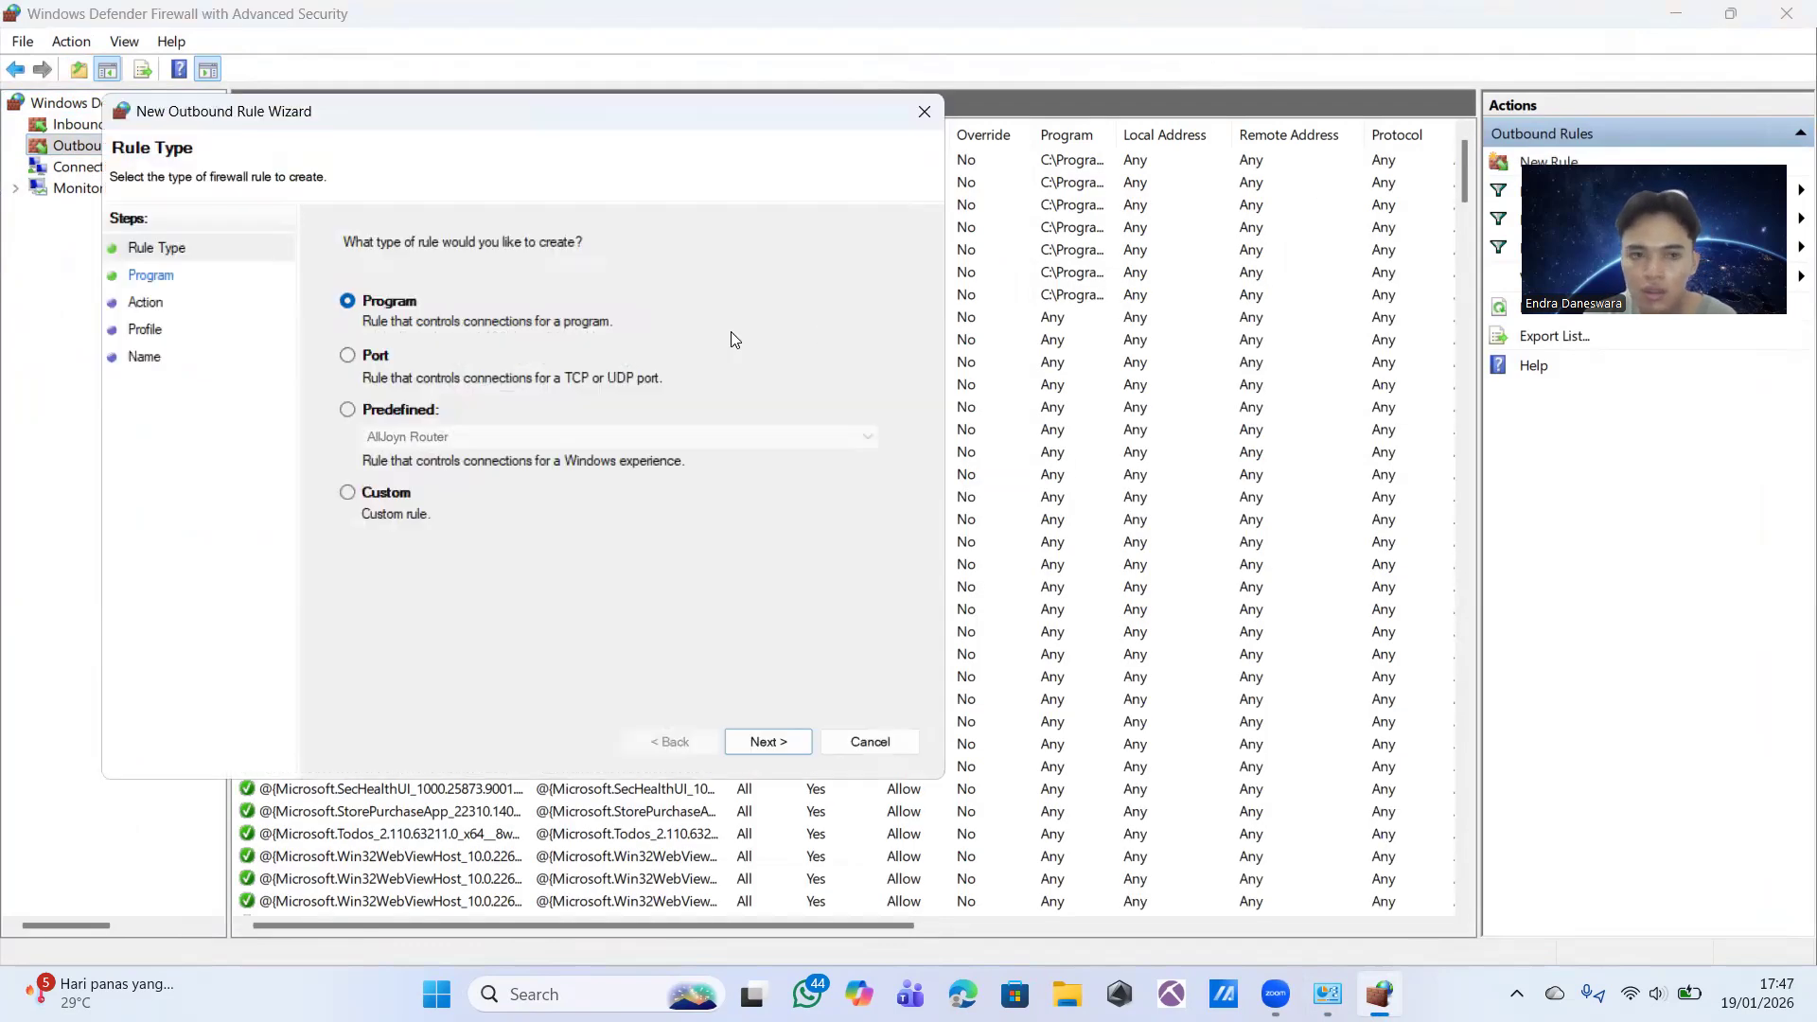
pyautogui.click(346, 496)
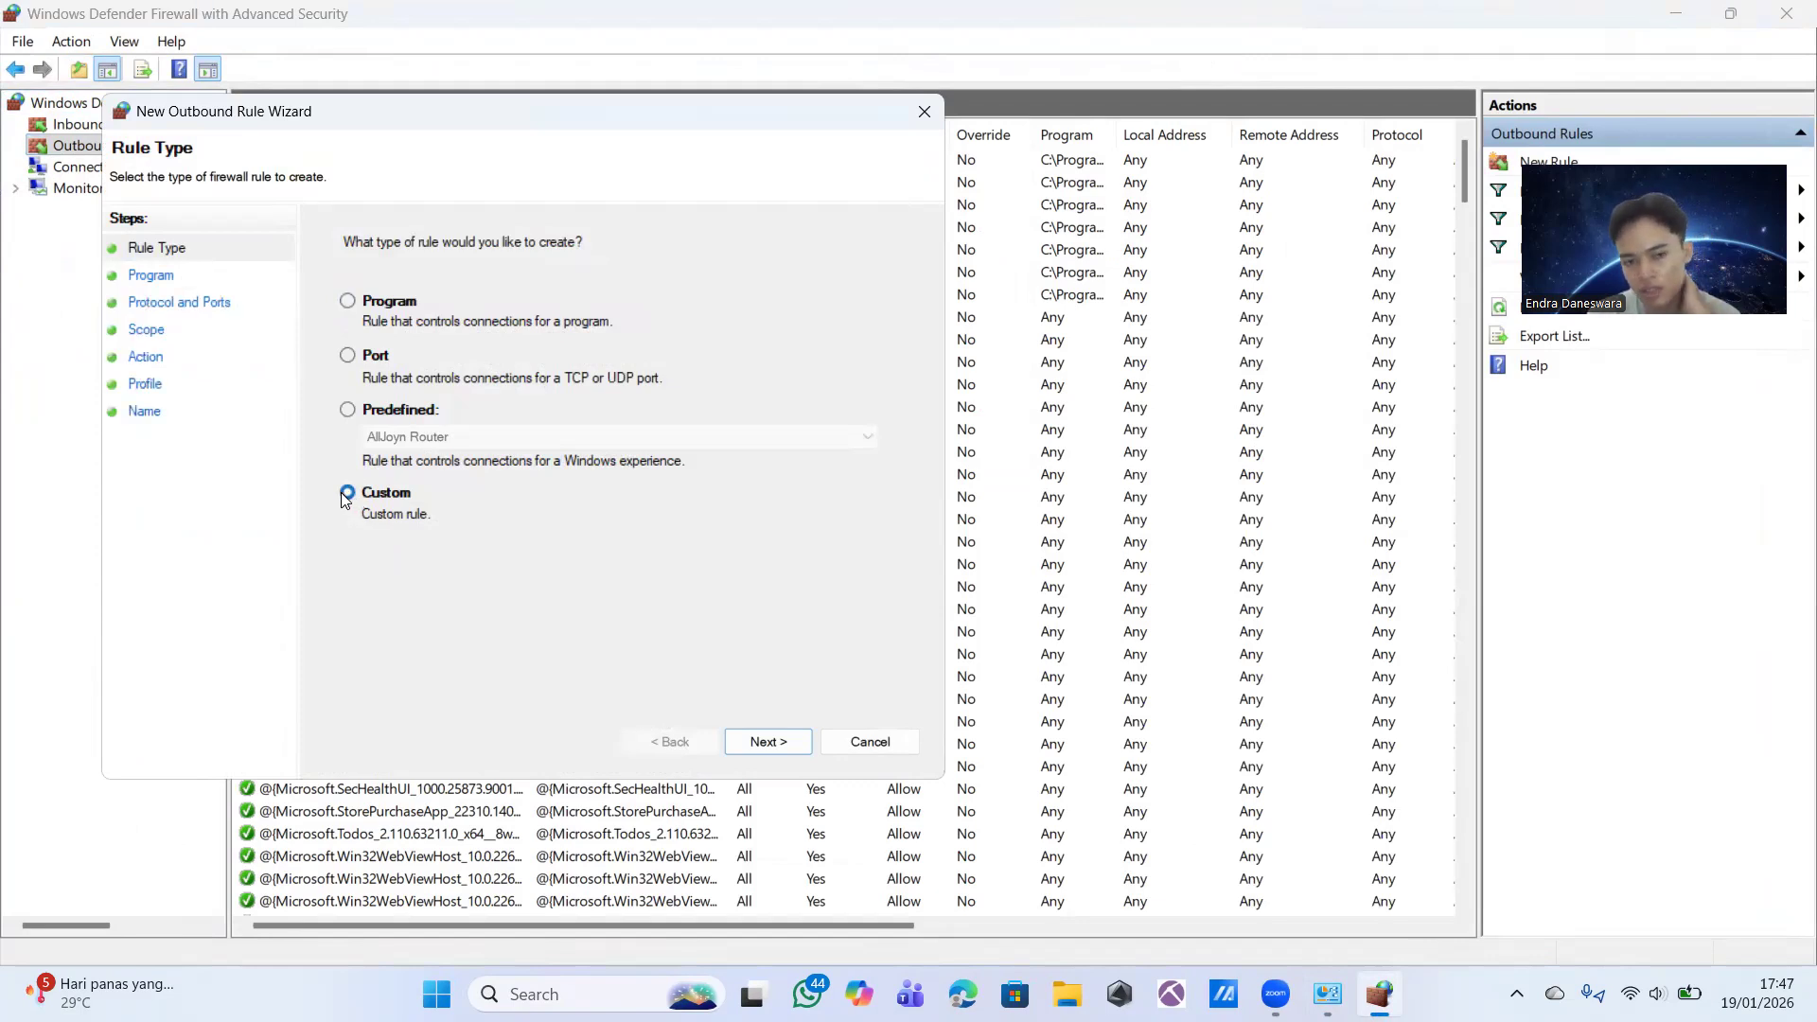
pyautogui.click(767, 742)
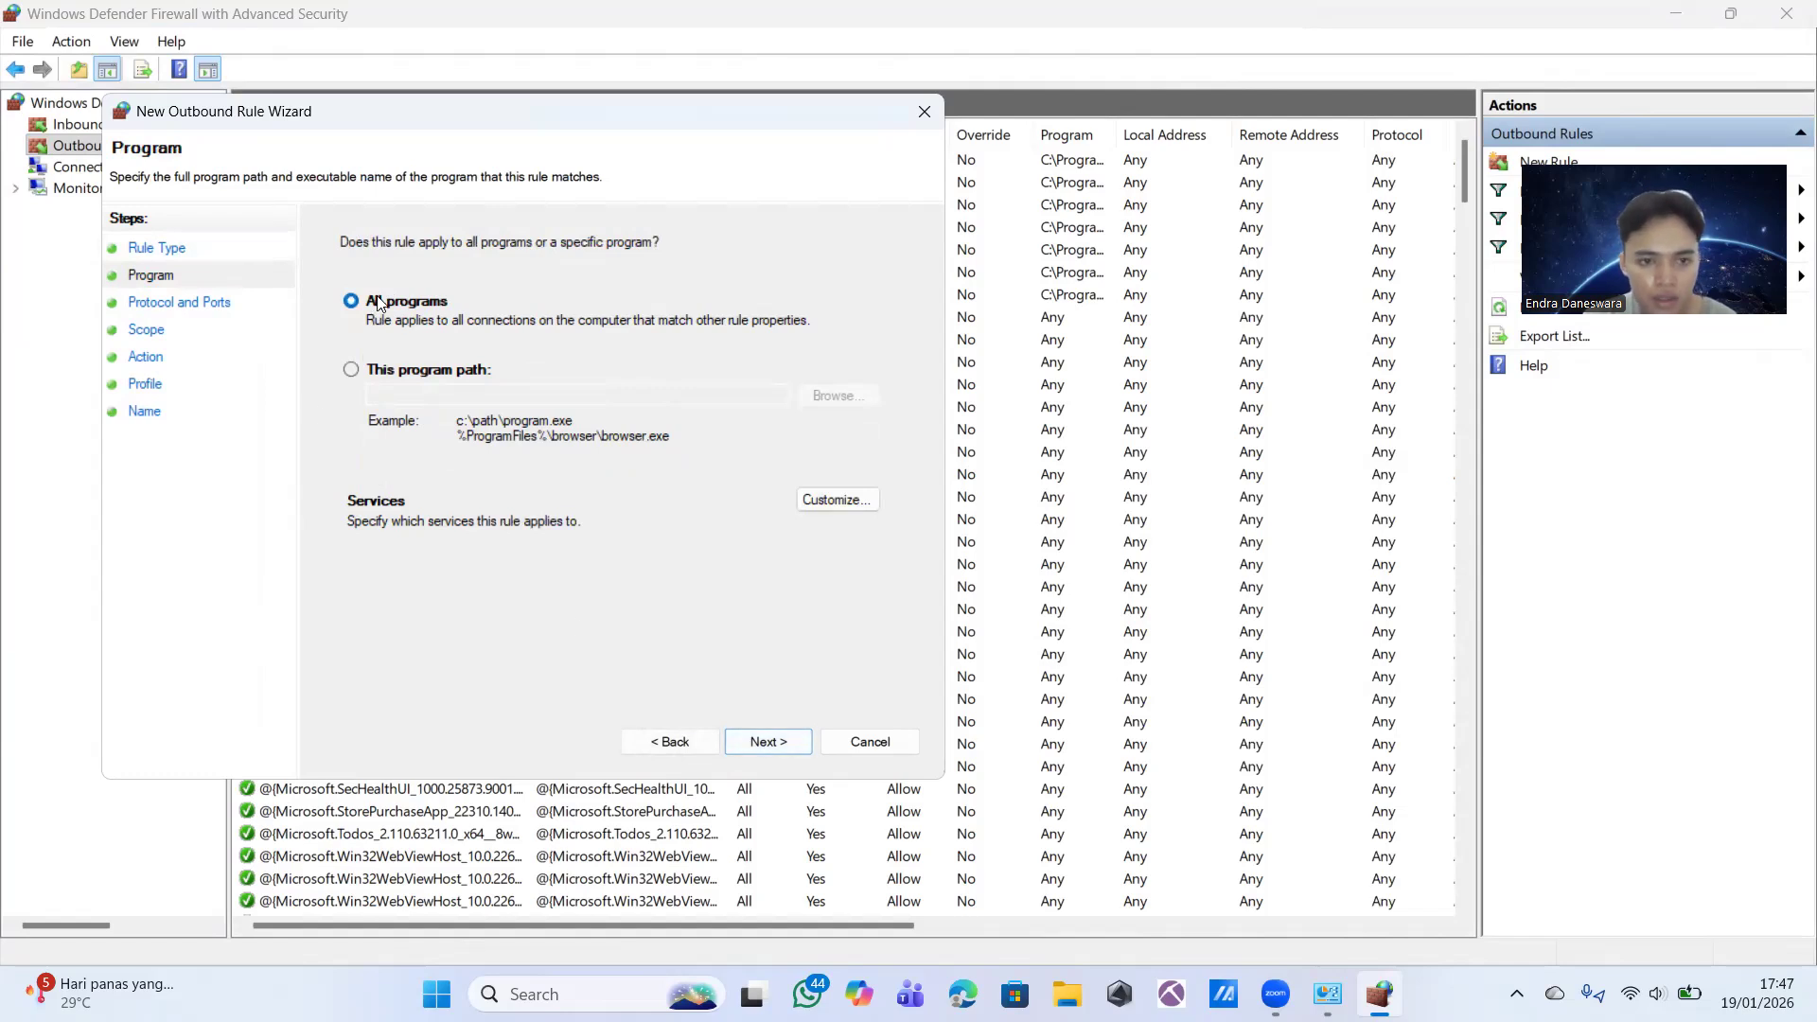
# Step: Keep the rule's default program, protocol and port settings, and limit its remote scope to These IP addresses
pyautogui.click(749, 737)
pyautogui.click(748, 738)
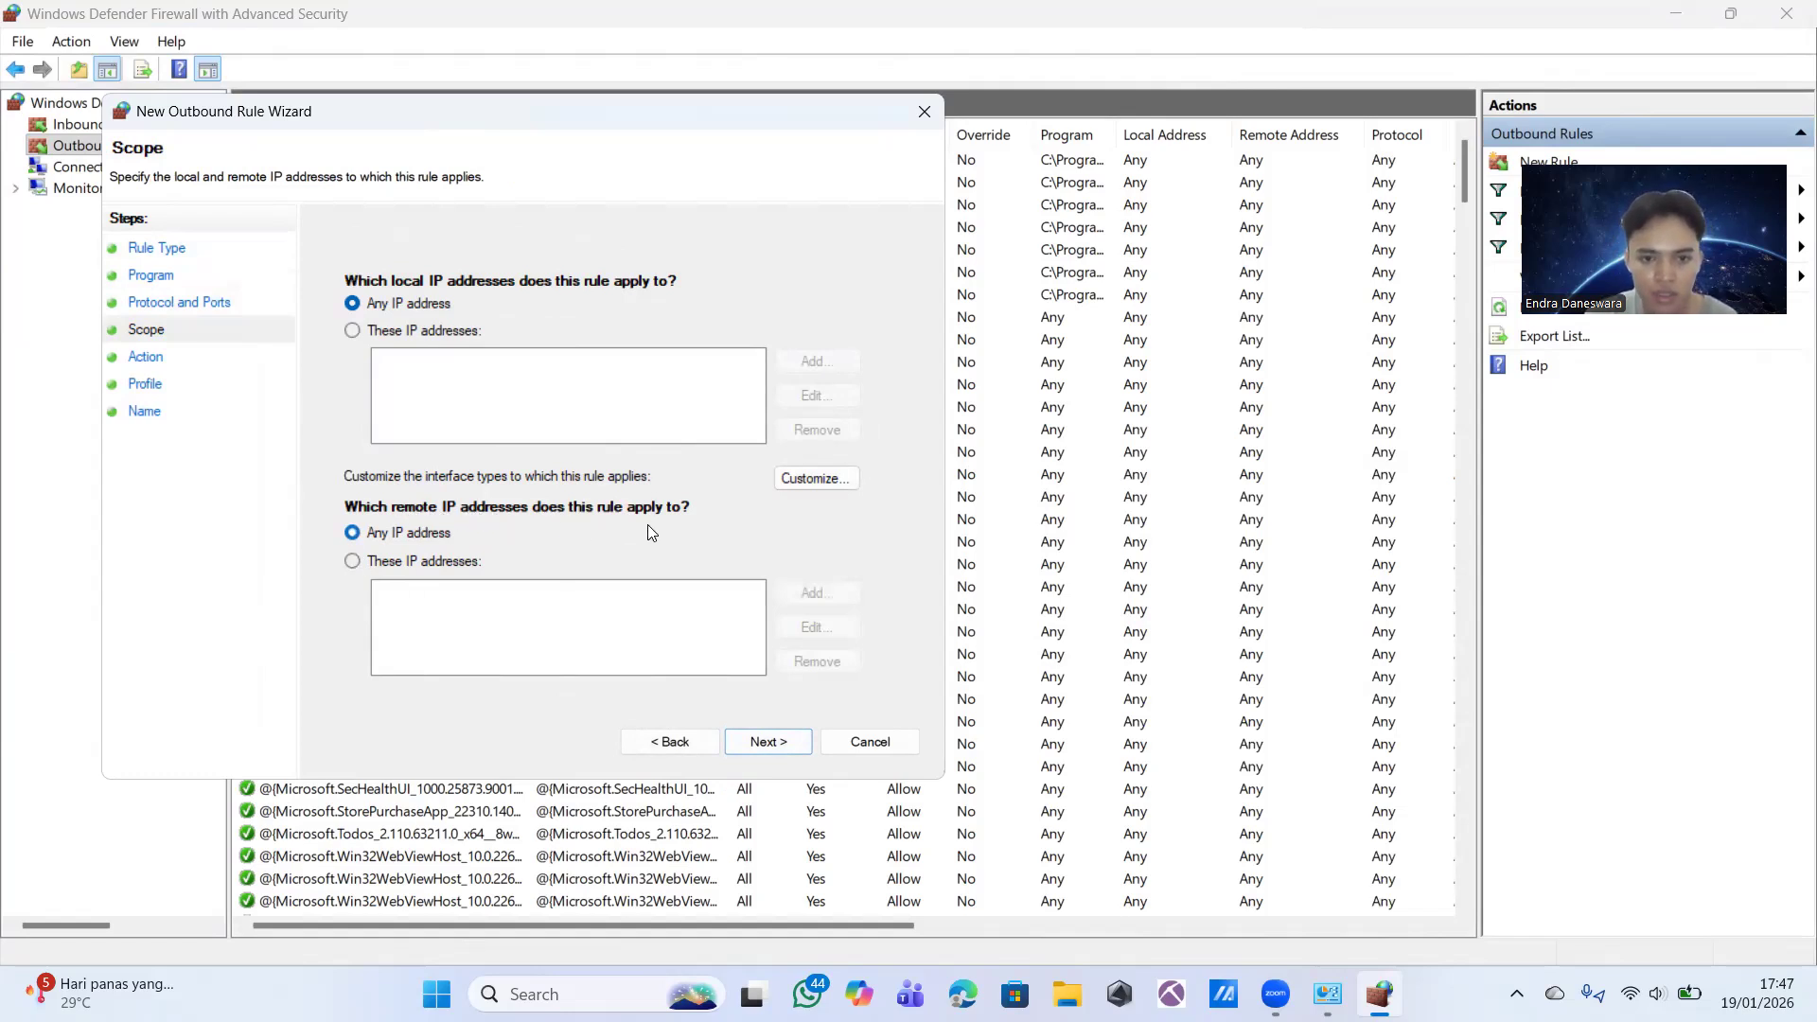
pyautogui.click(354, 561)
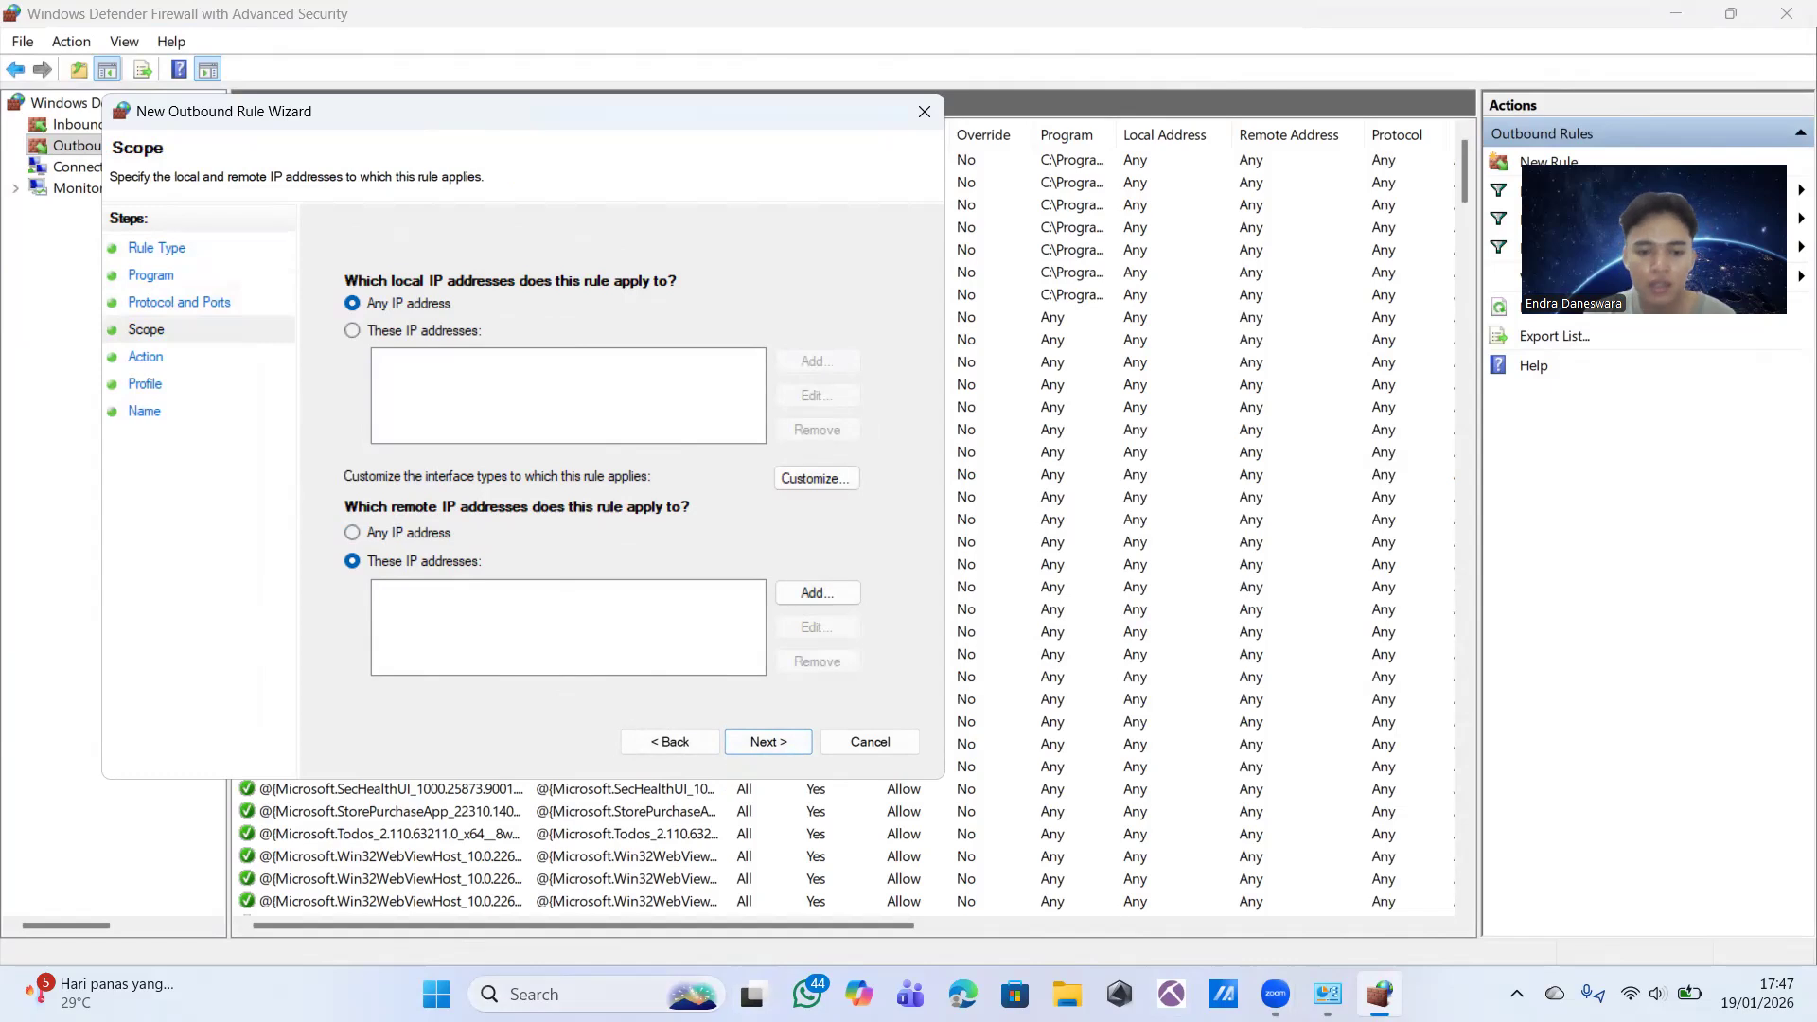
# Step: Open Google Chrome and close the Adobe Acrobat extension page that loads
pyautogui.click(584, 993)
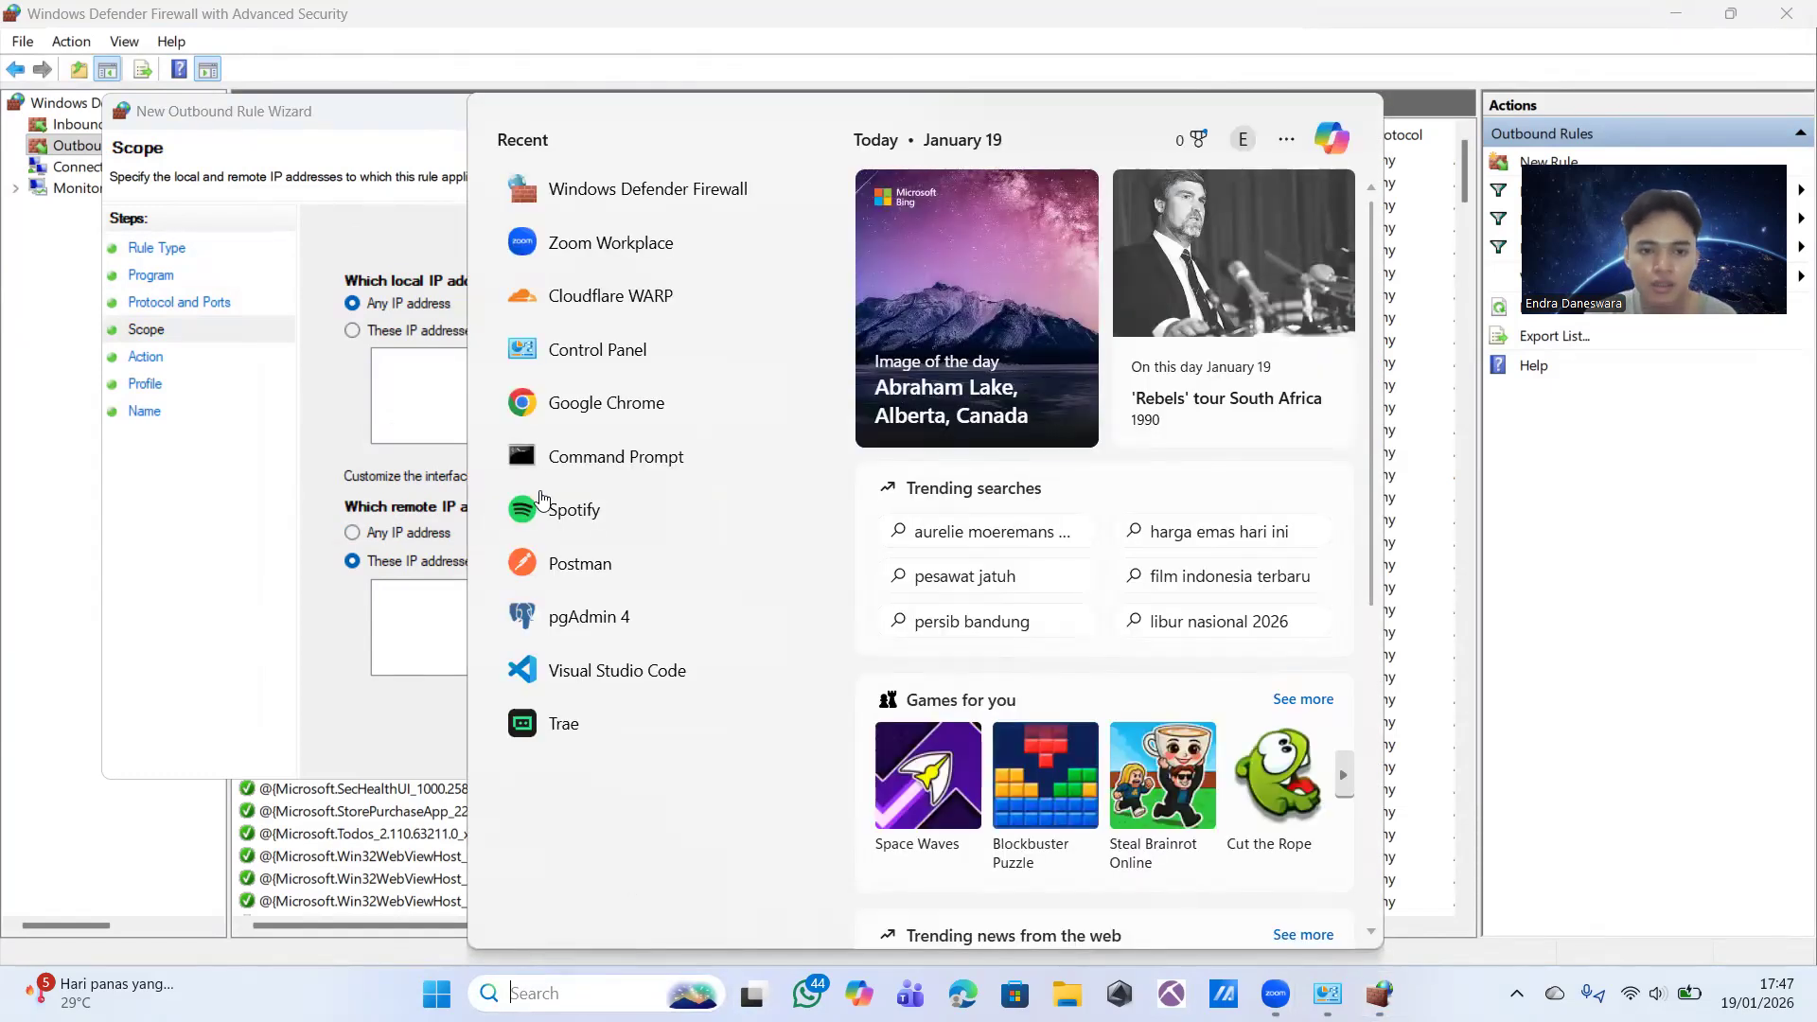
pyautogui.click(555, 420)
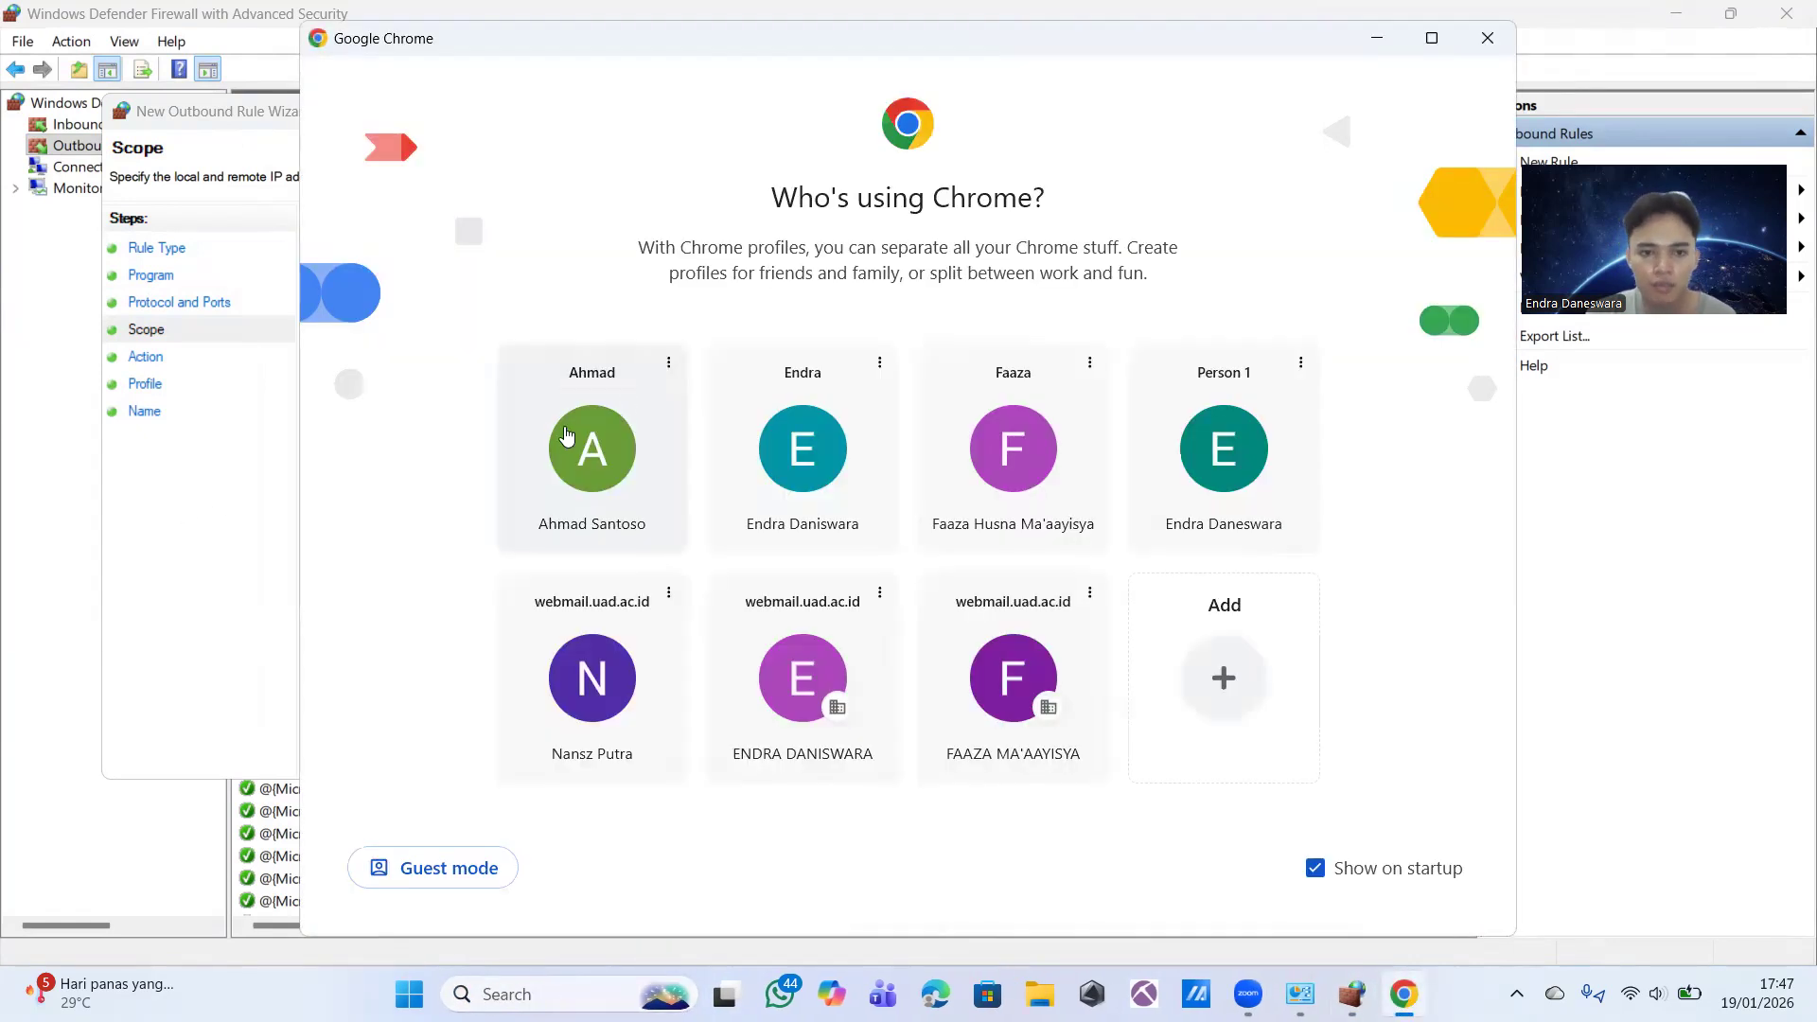
pyautogui.click(572, 447)
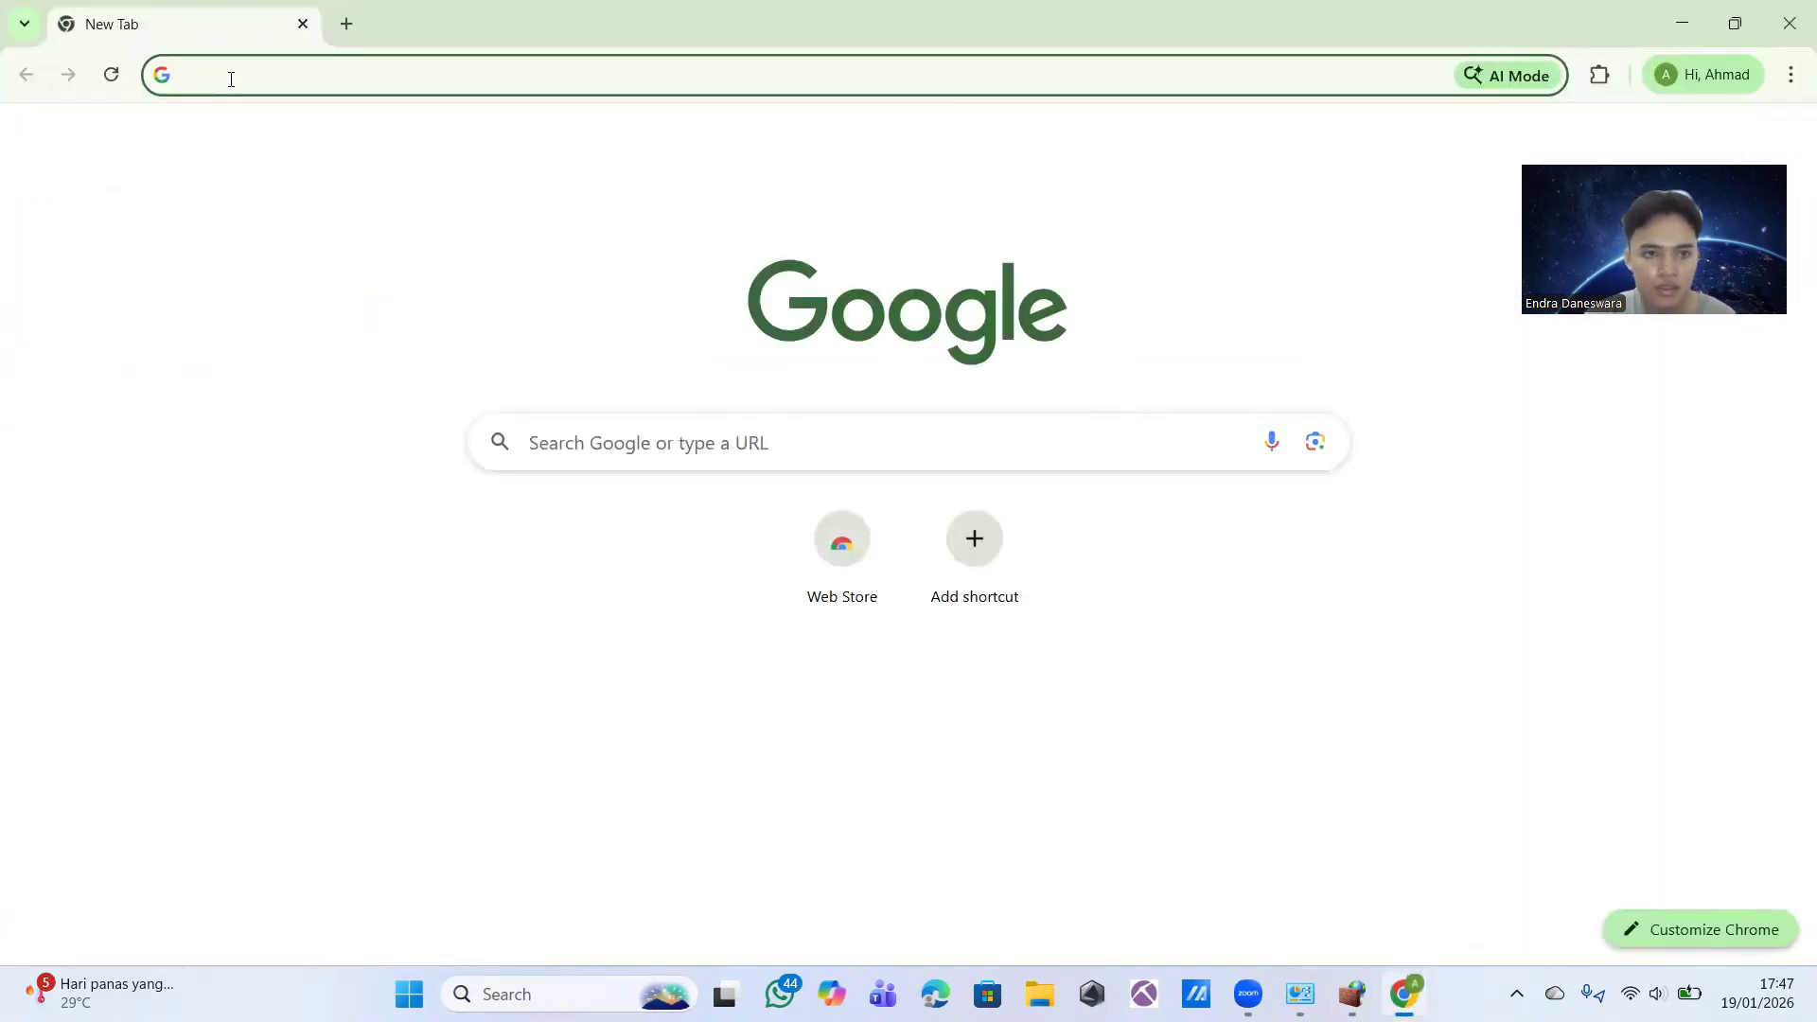
pyautogui.click(223, 74)
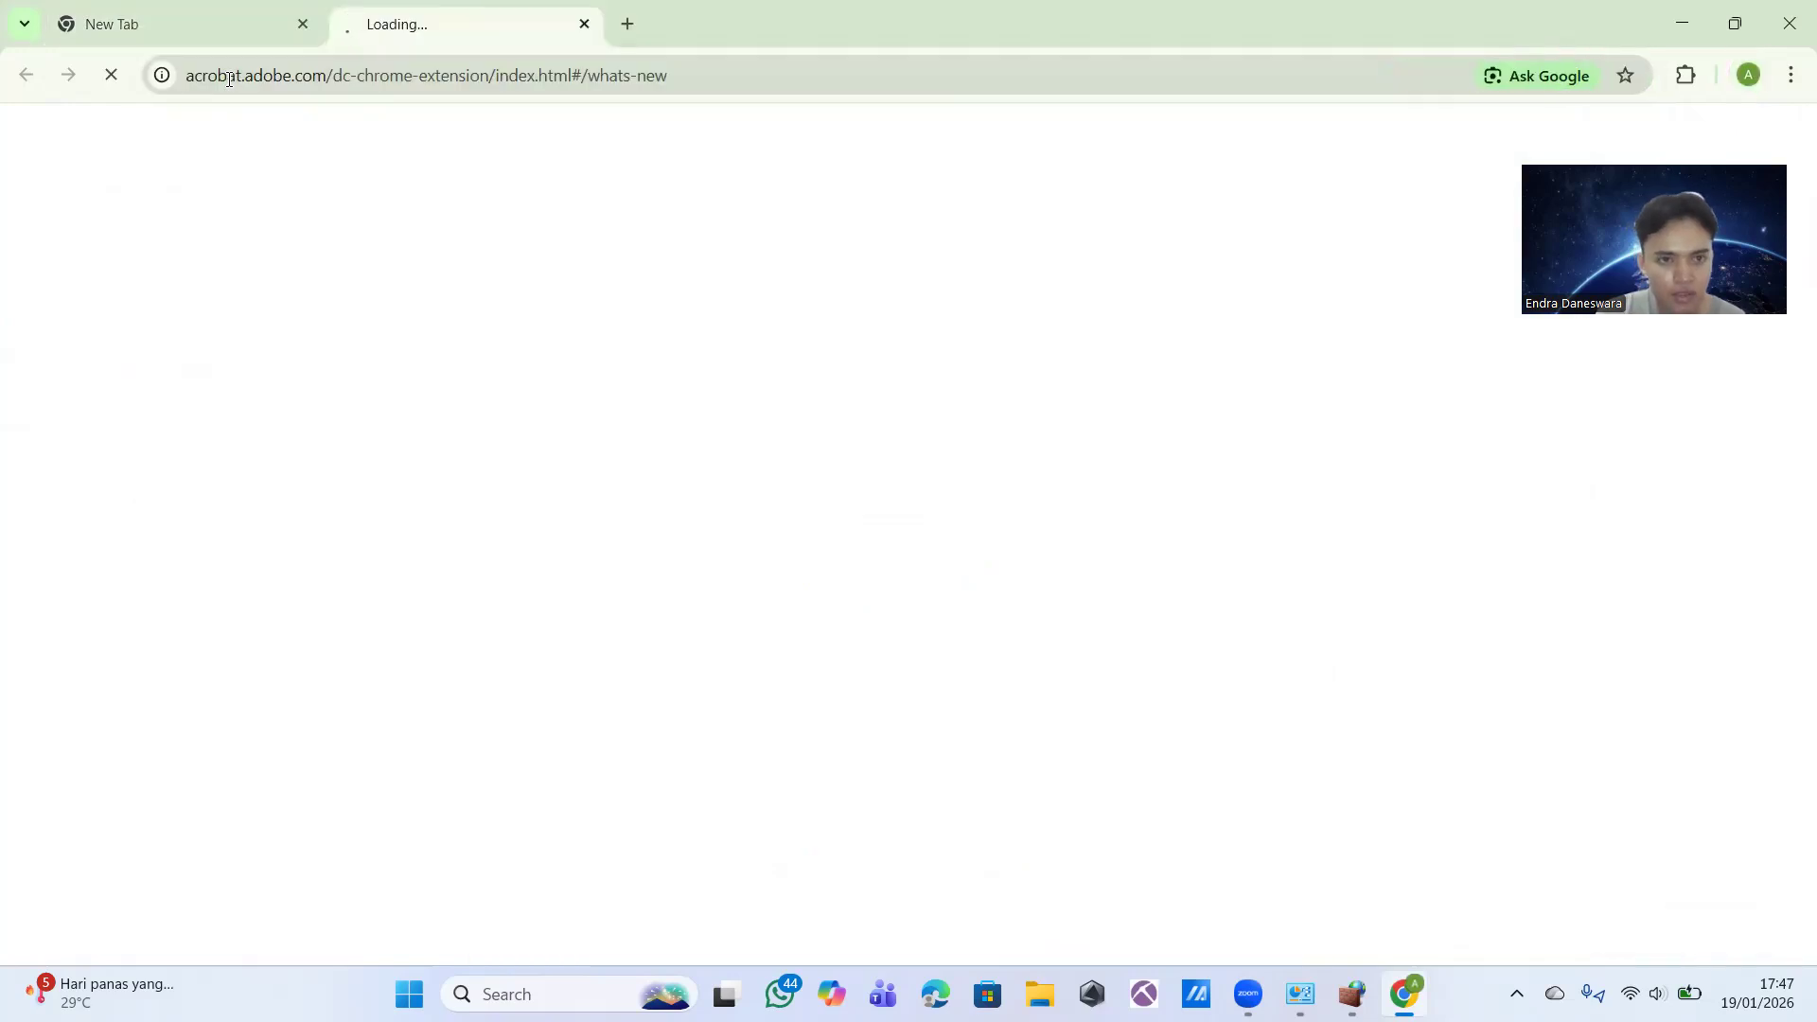
pyautogui.click(585, 24)
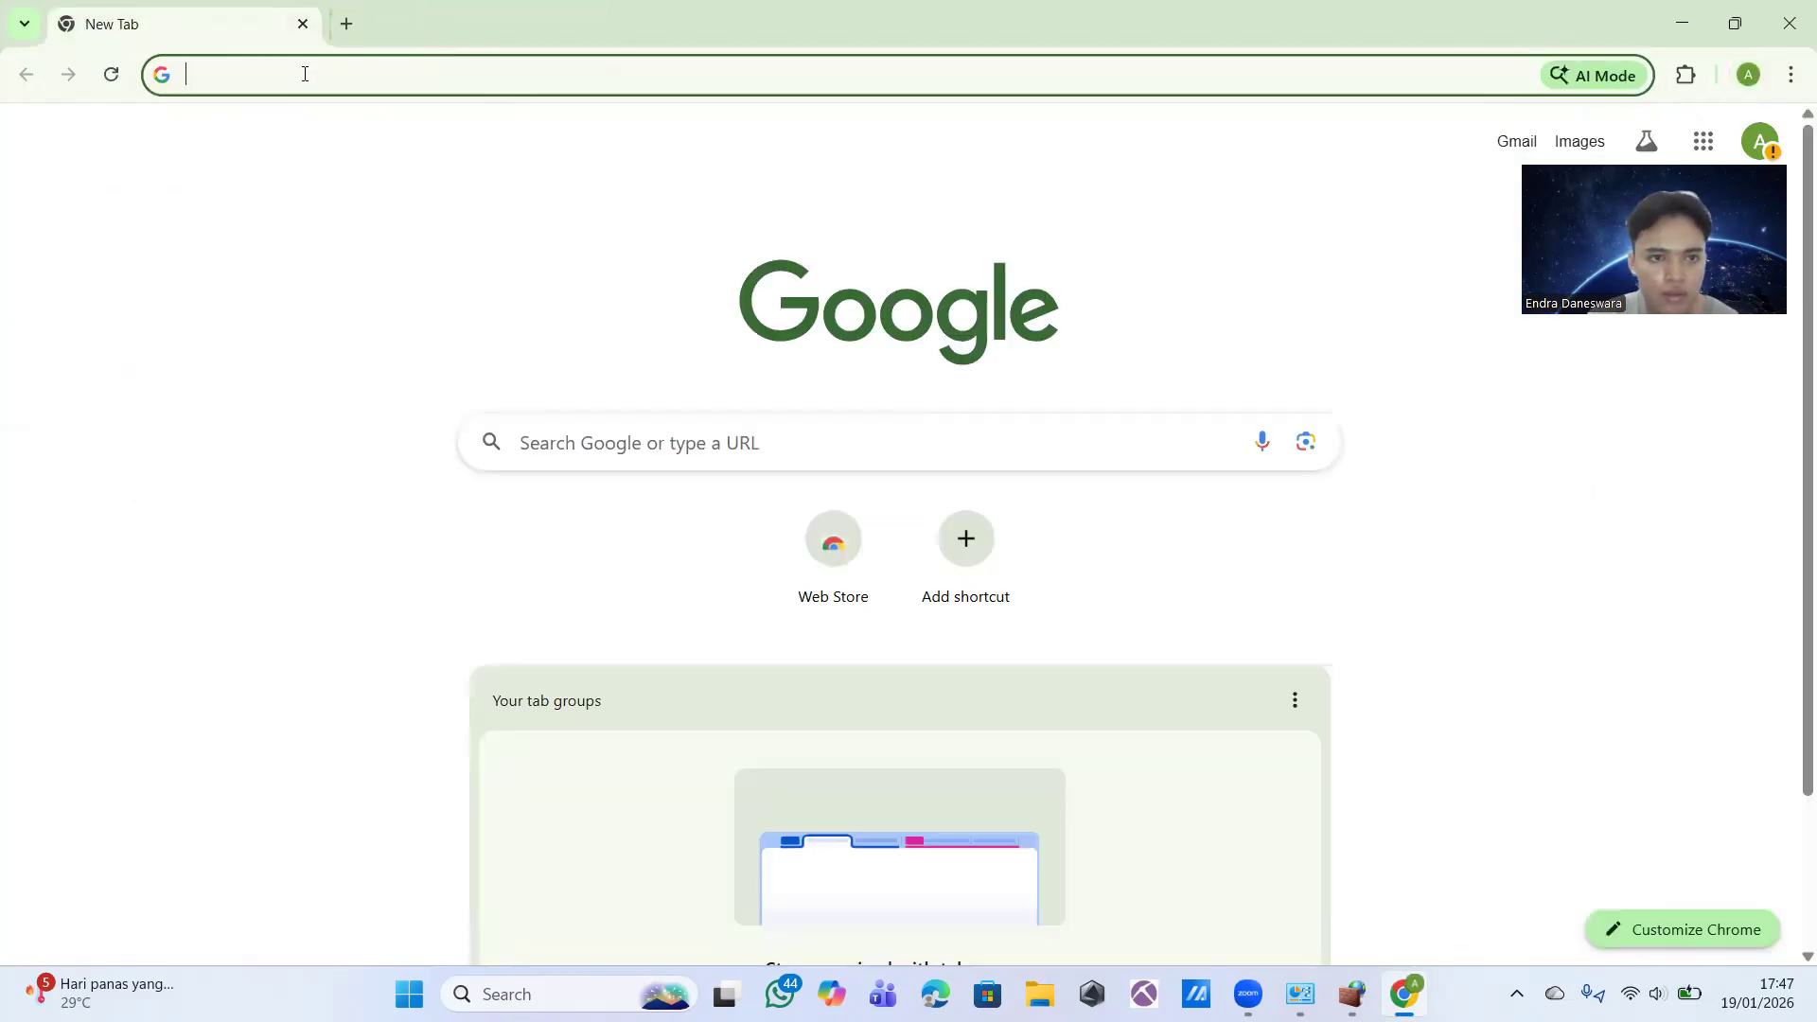
pyautogui.write('ww')
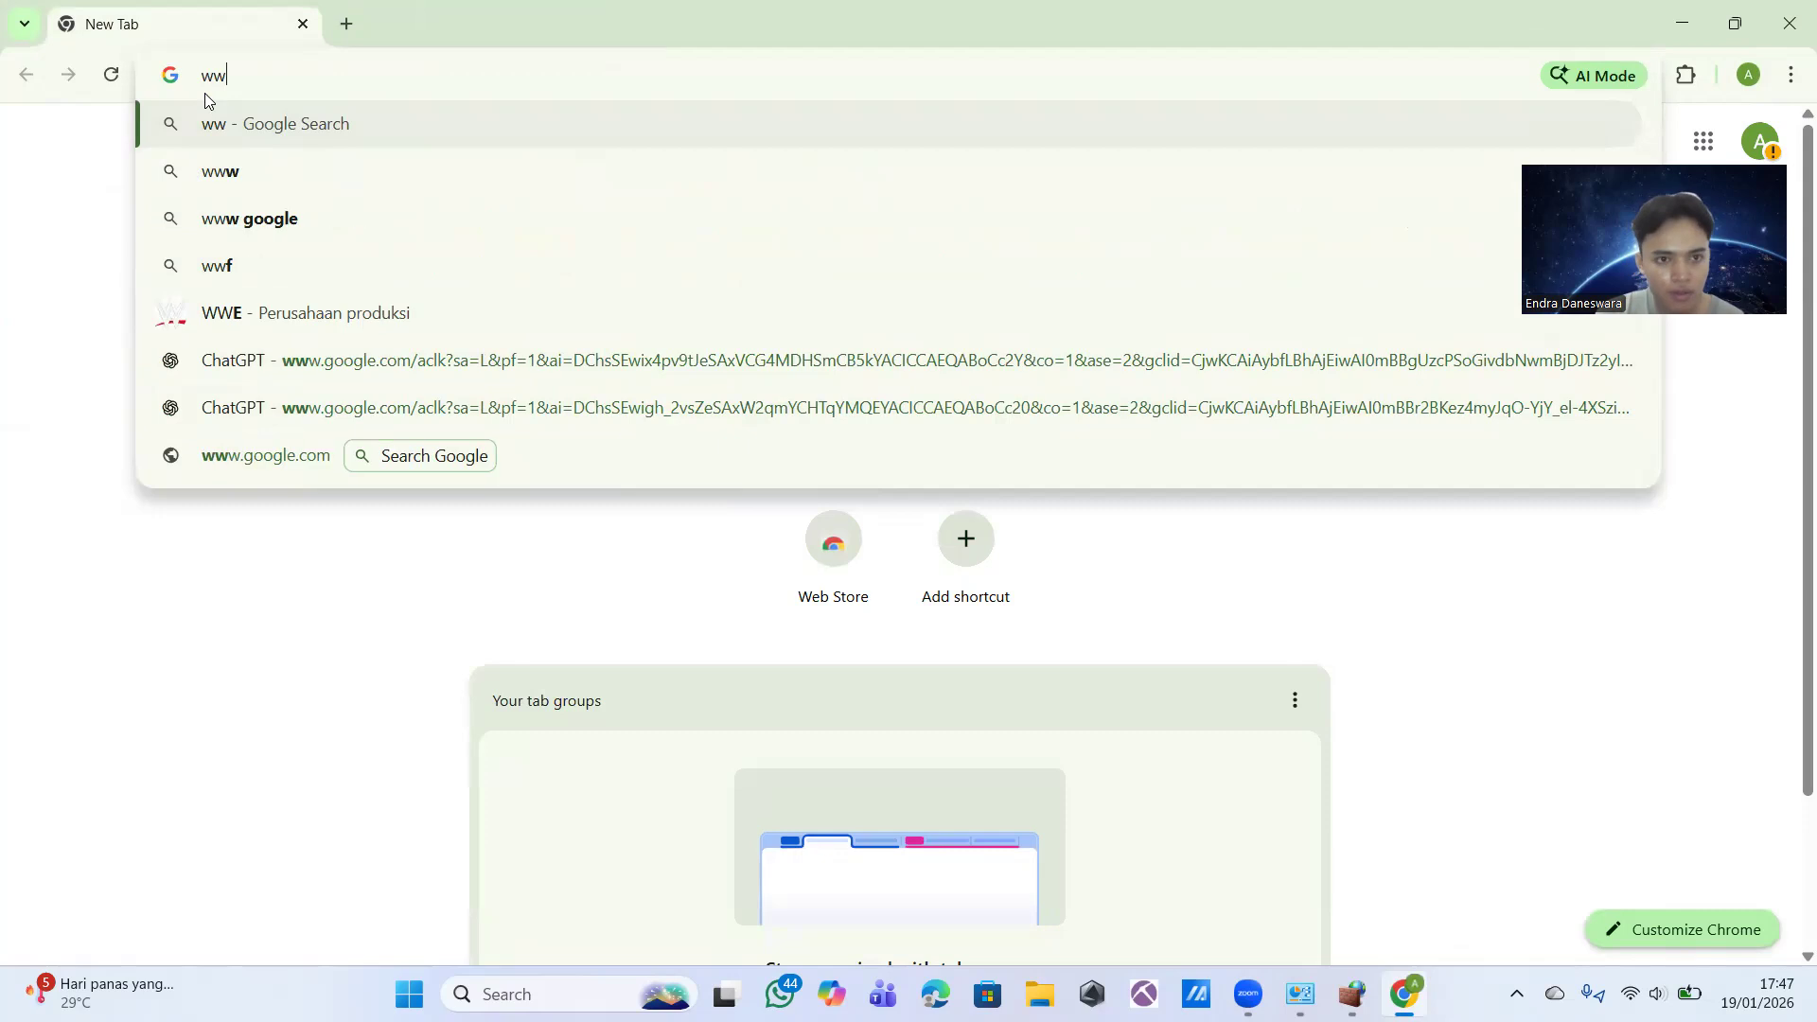
pyautogui.write('w.inst')
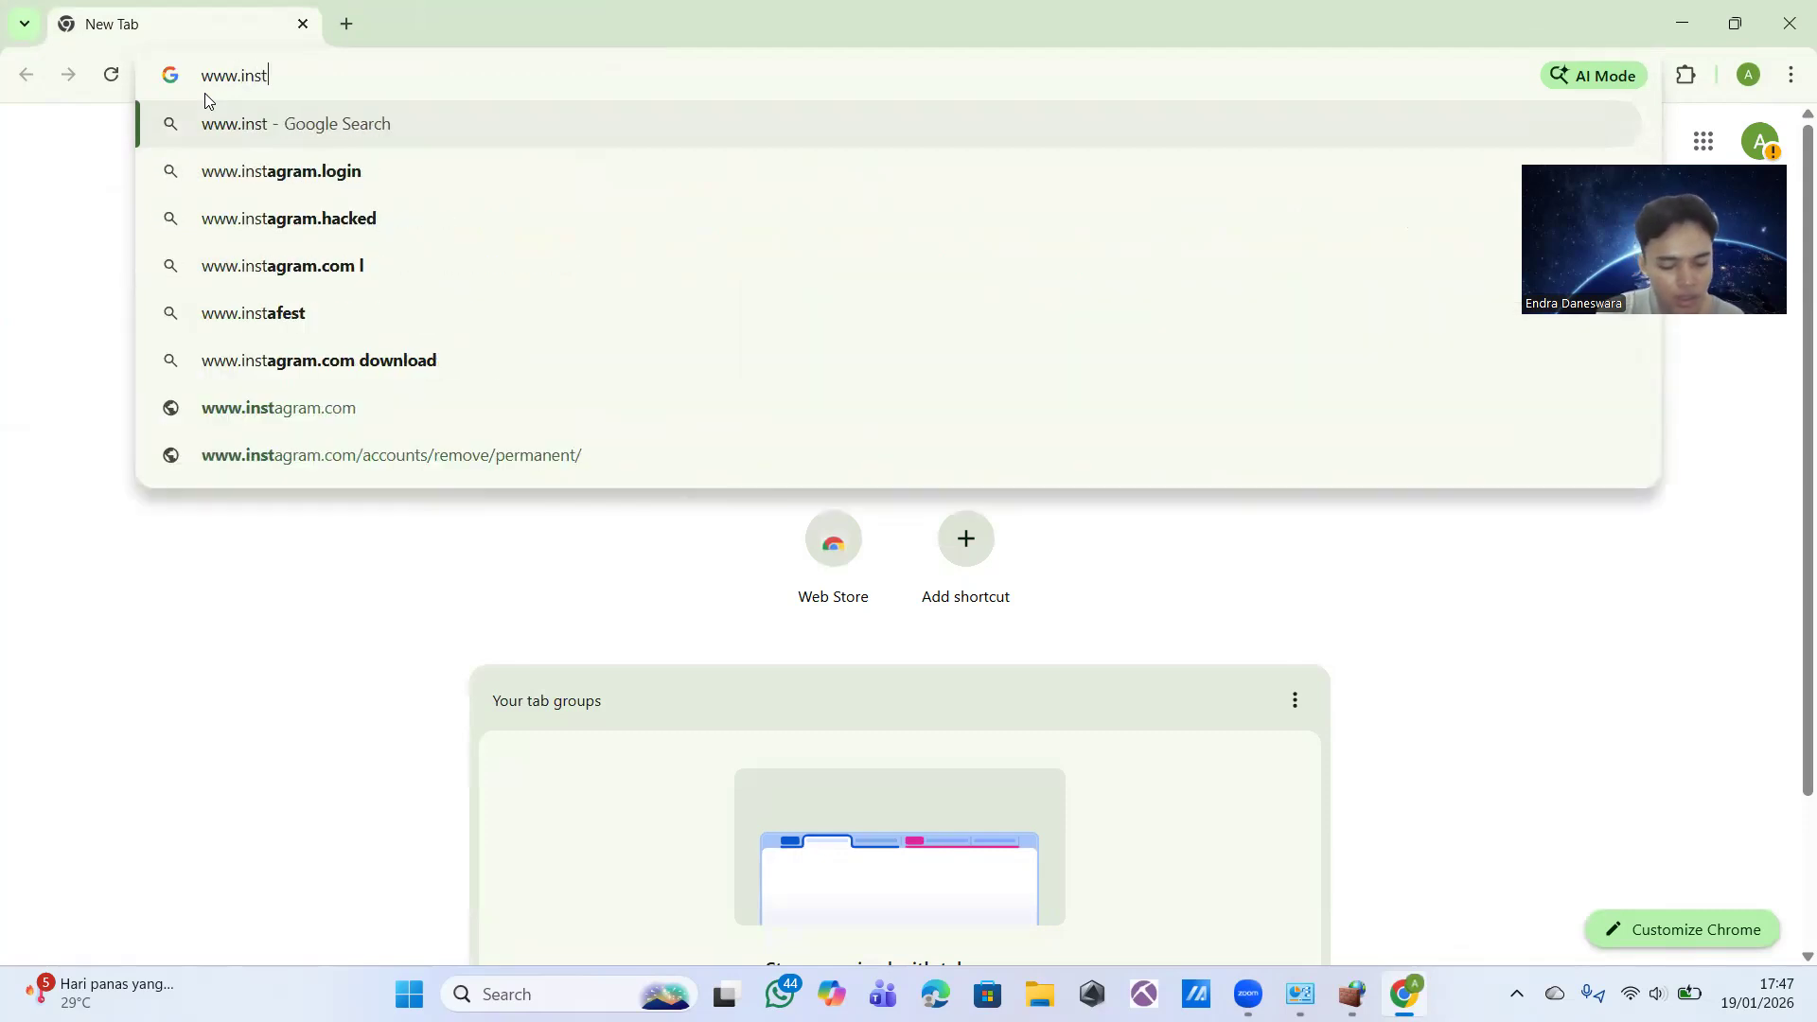
pyautogui.write('g')
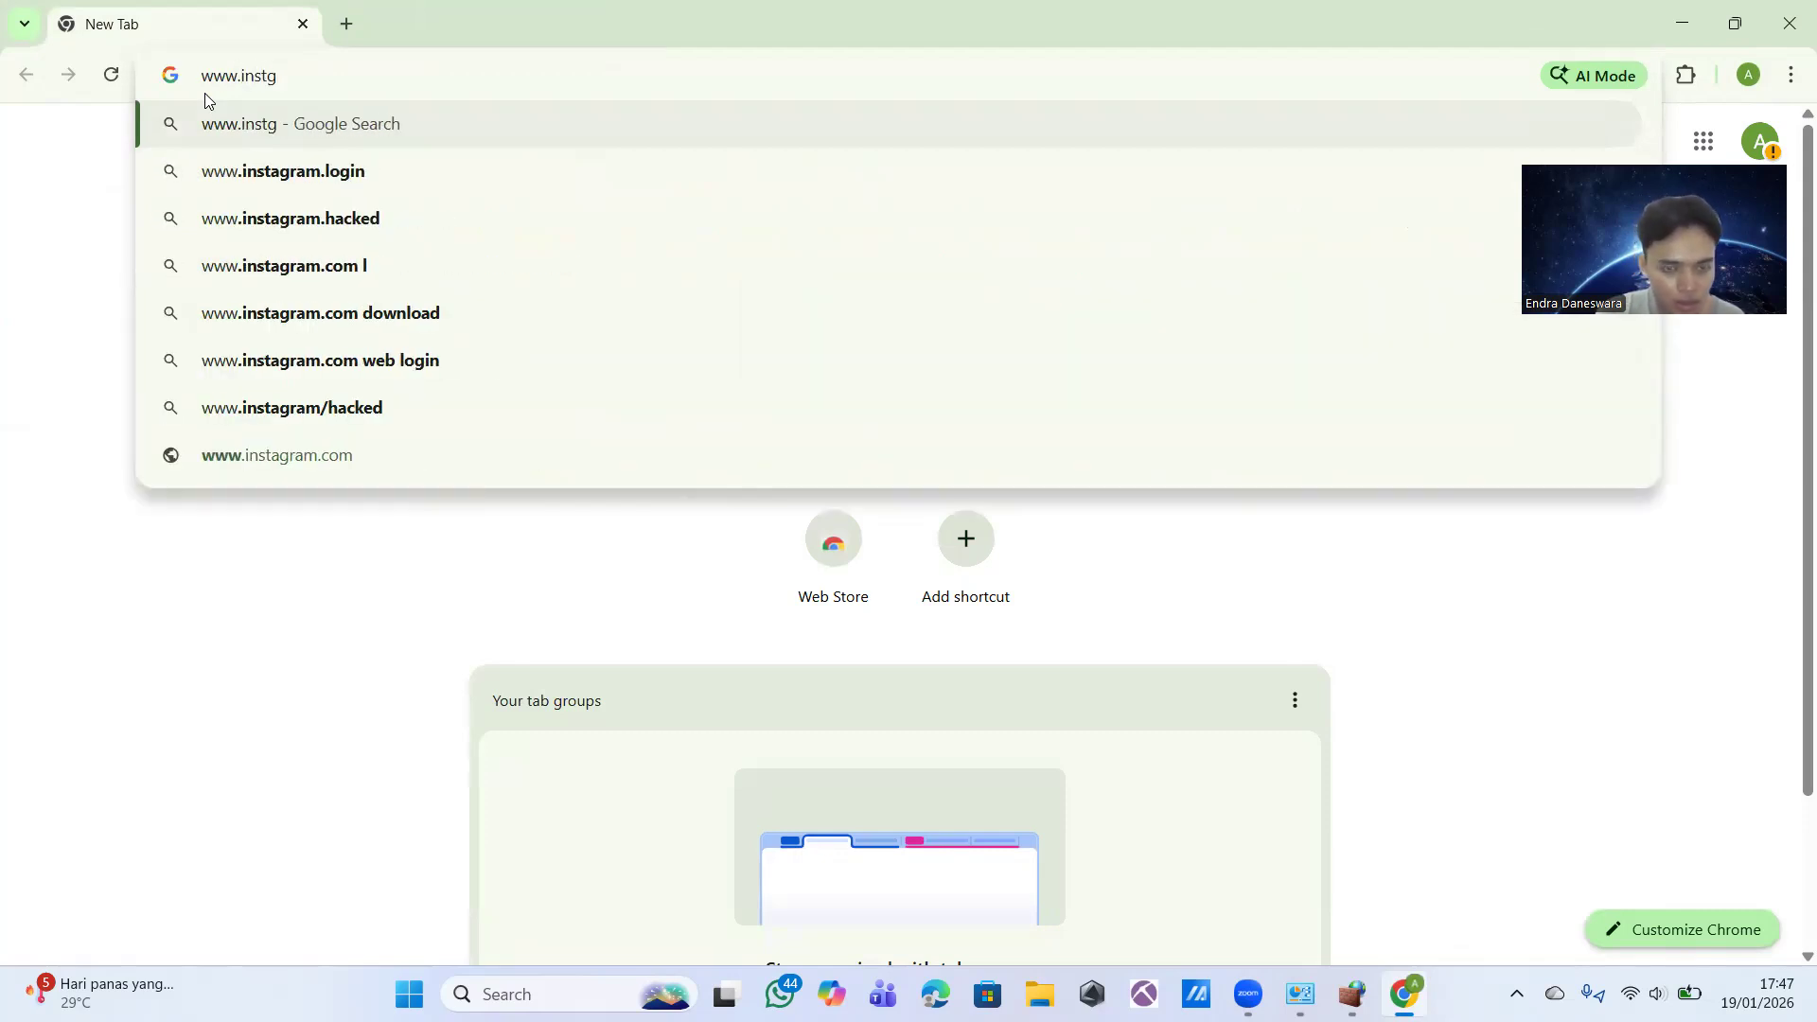
pyautogui.press('BackSpace')
pyautogui.write('afram.com')
pyautogui.press('BackSpace')
pyautogui.press('BackSpace')
pyautogui.press('BackSpace')
pyautogui.press('BackSpace')
pyautogui.press('BackSpace')
pyautogui.press('BackSpace')
pyautogui.press('BackSpace')
pyautogui.press('BackSpace')
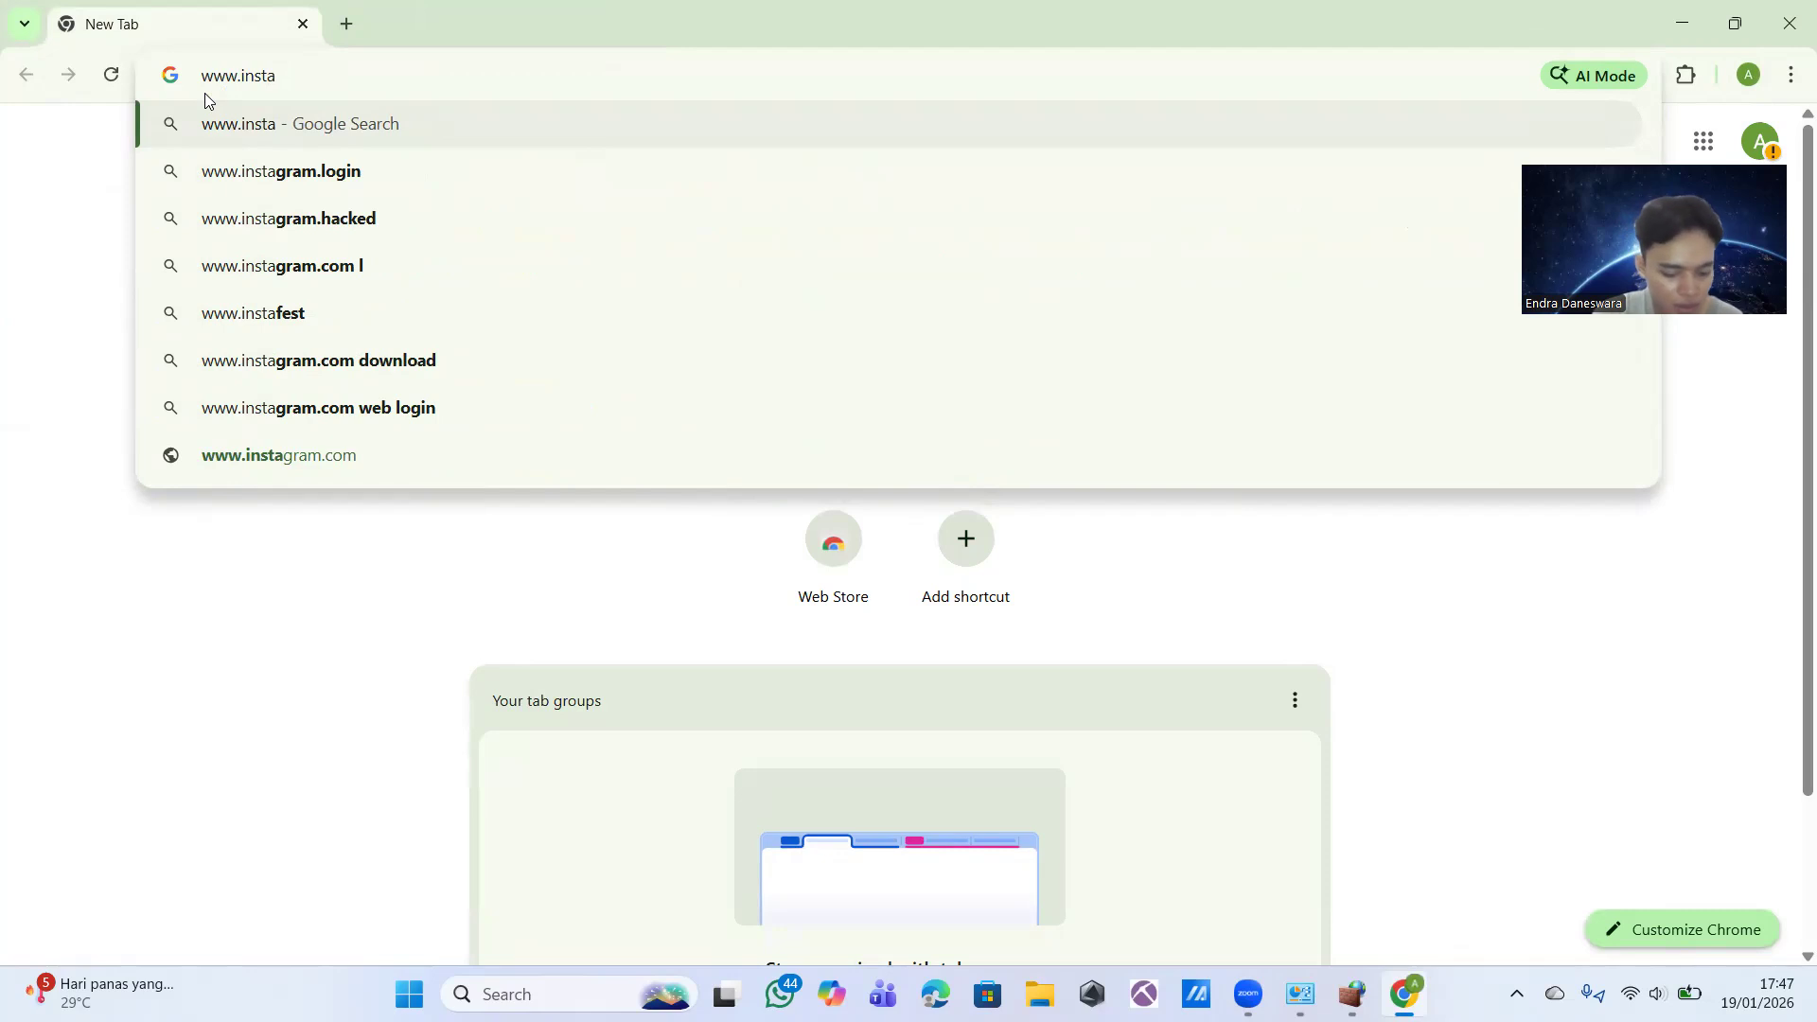
pyautogui.write('gram.com')
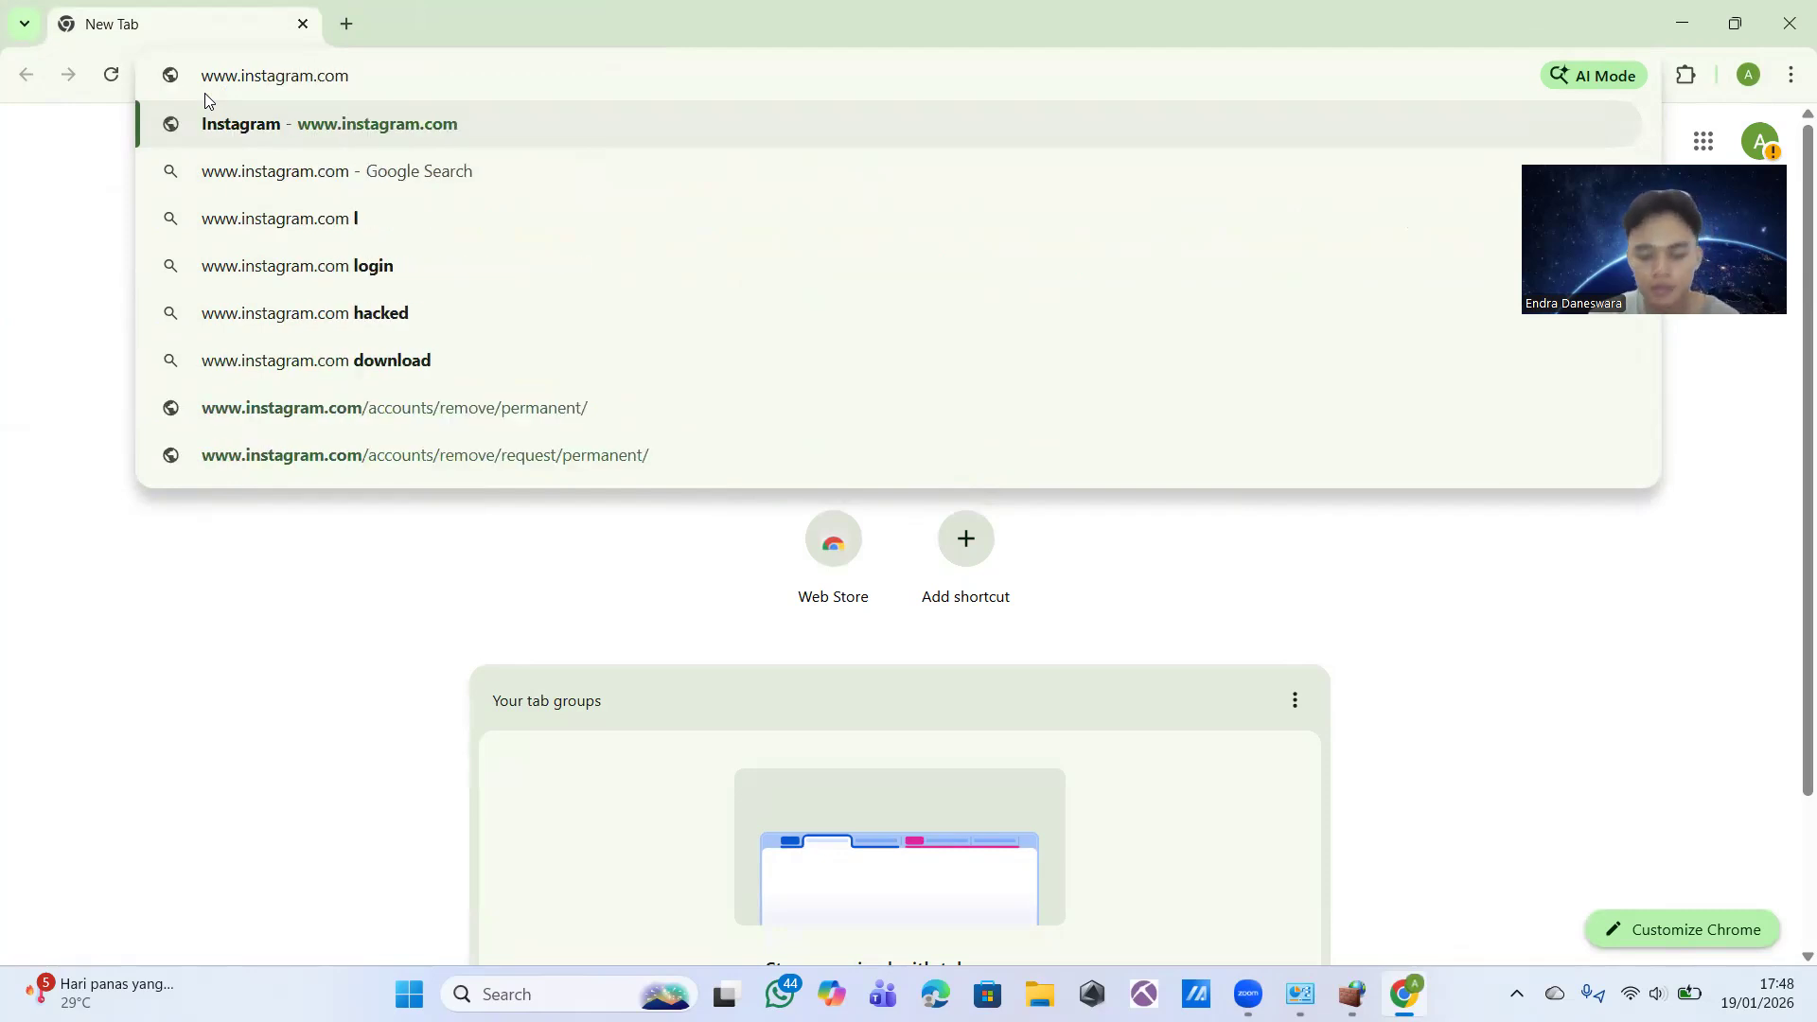
pyautogui.press('Return')
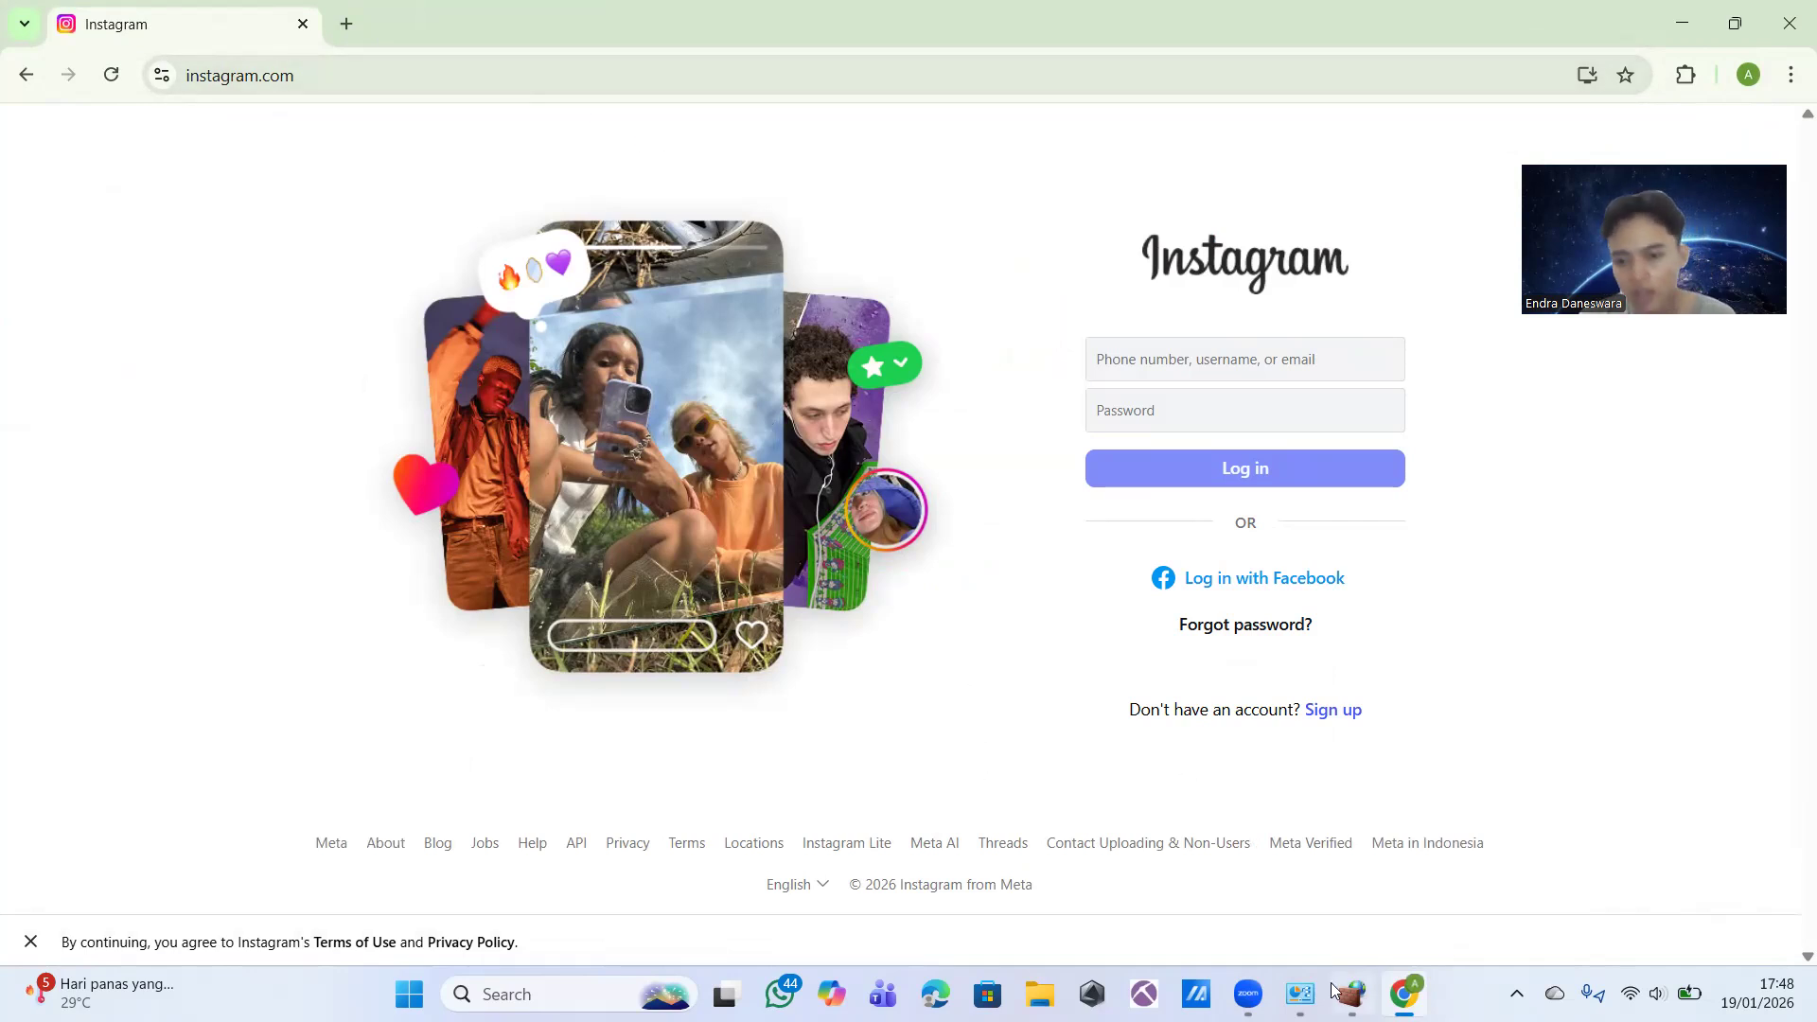
pyautogui.click(559, 994)
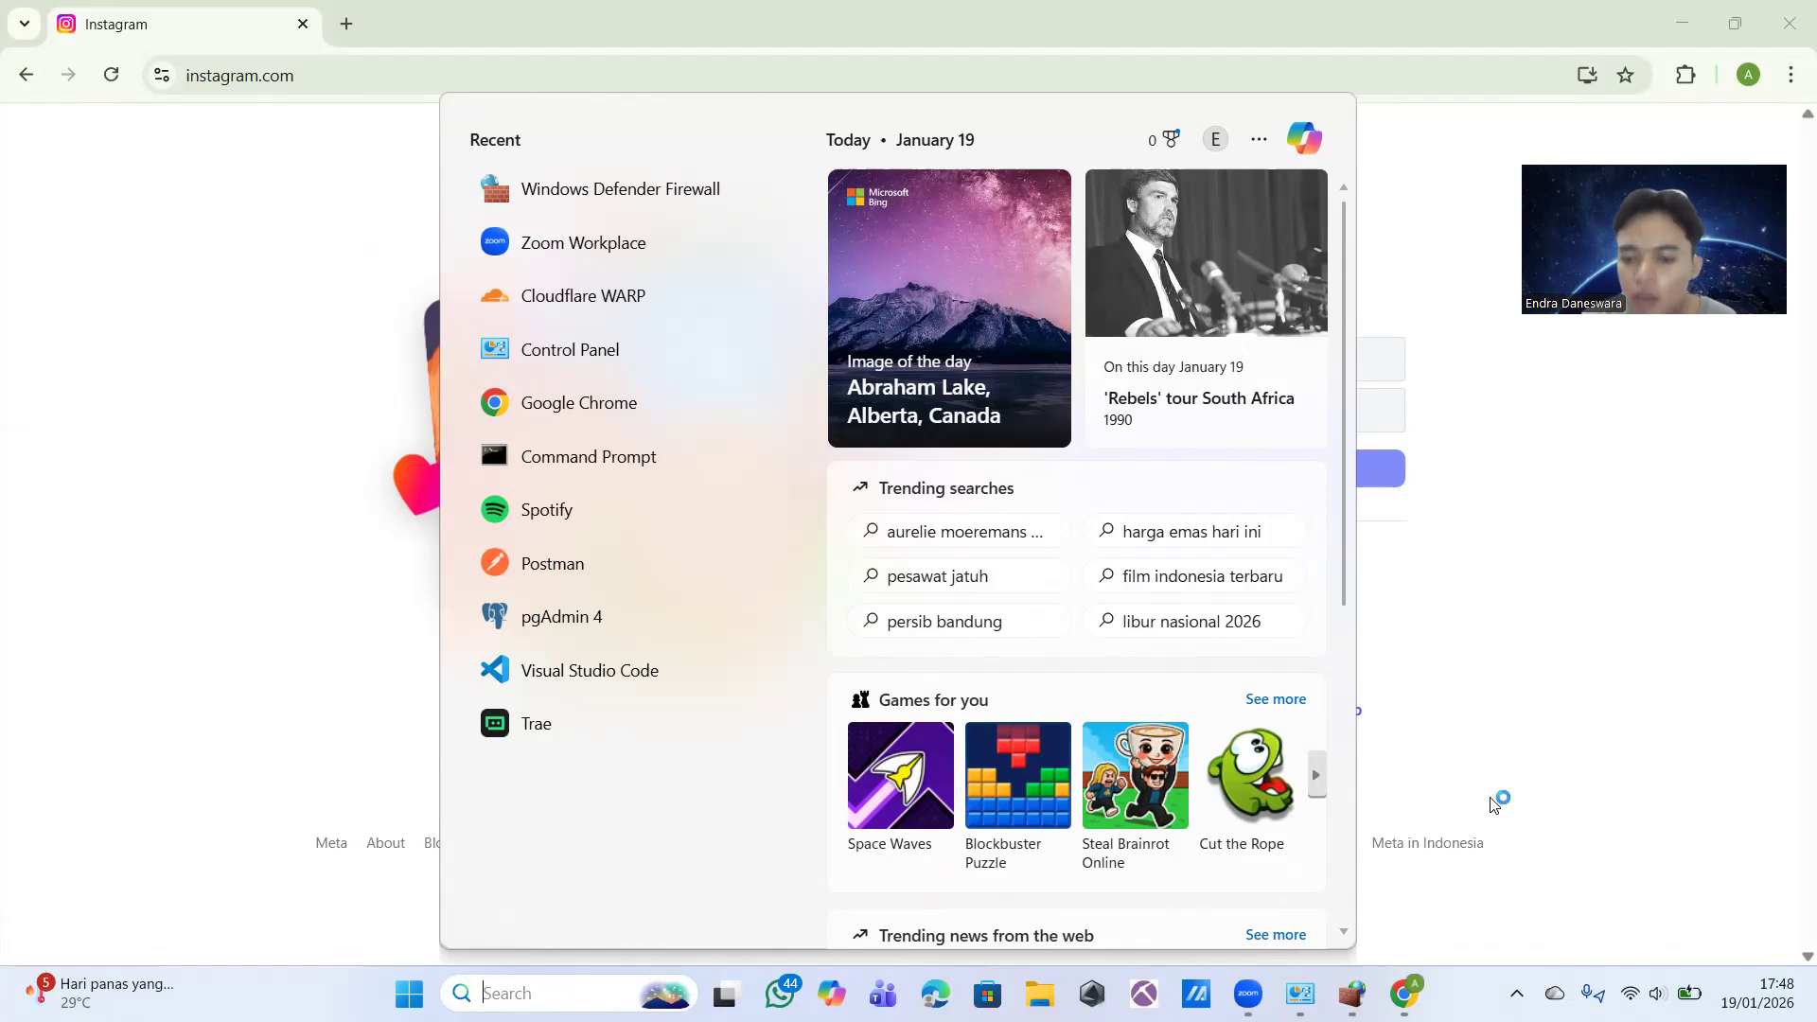
pyautogui.click(1351, 994)
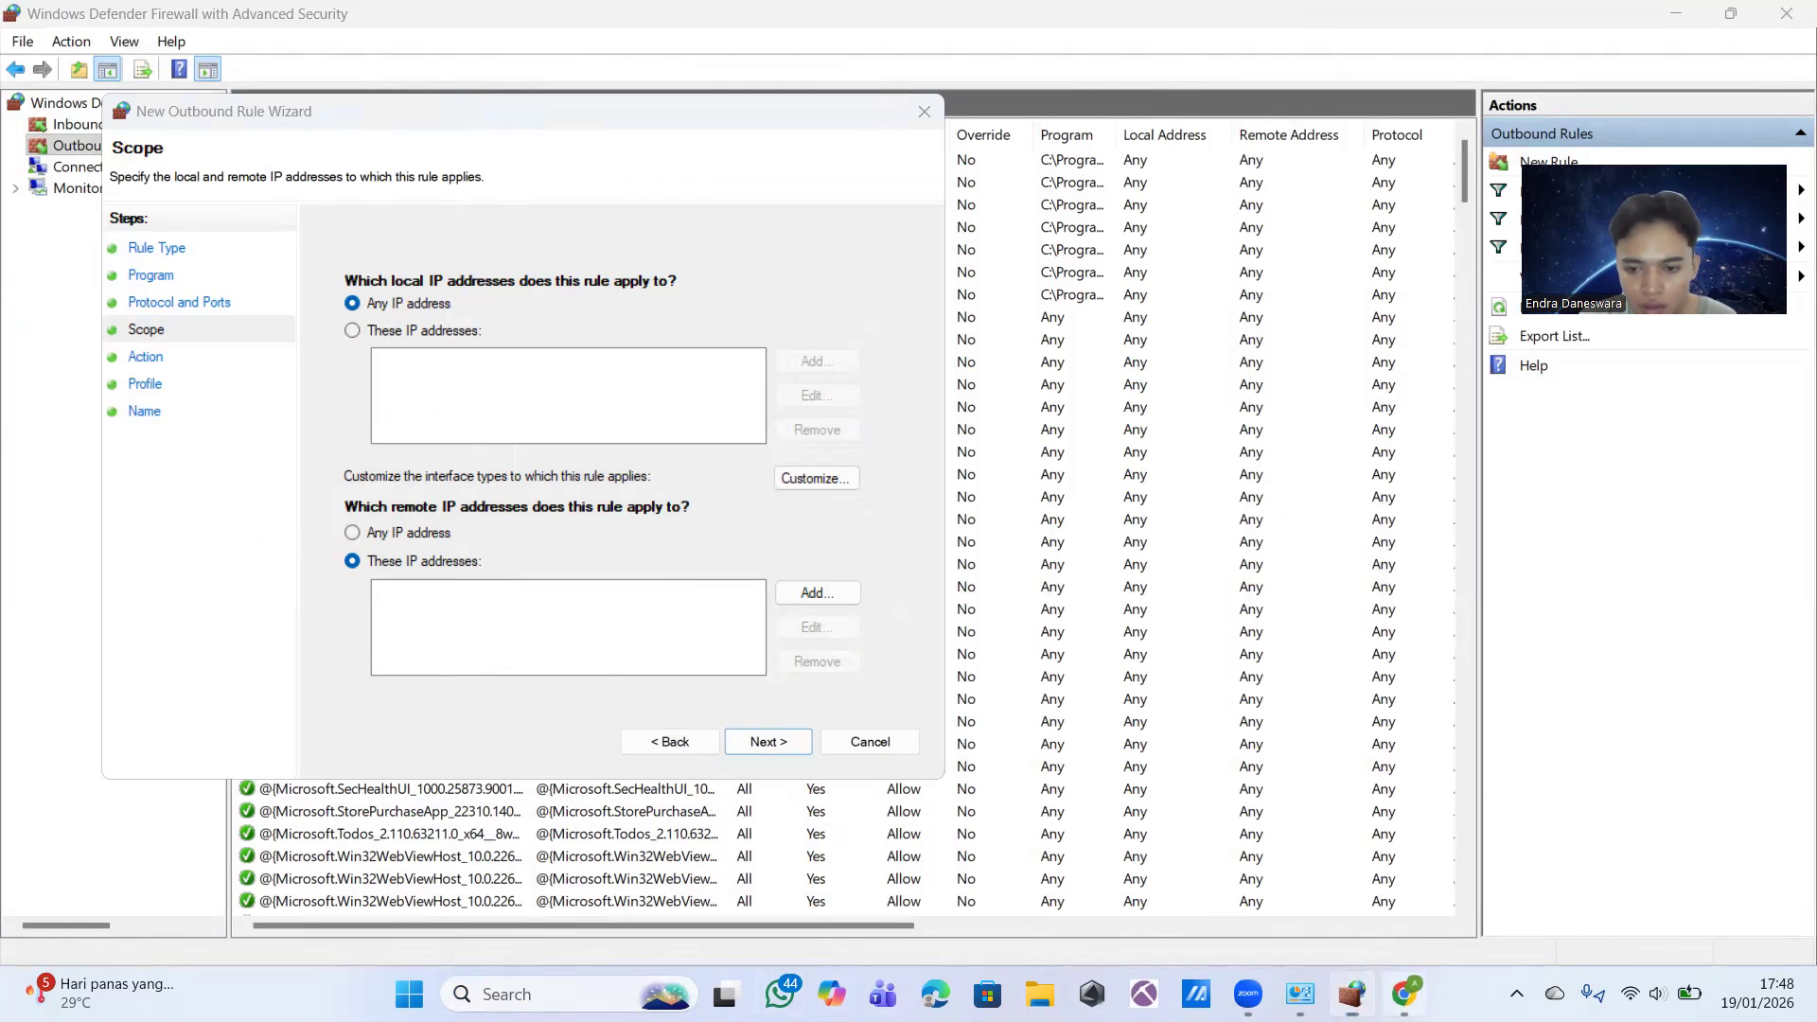
pyautogui.click(1405, 993)
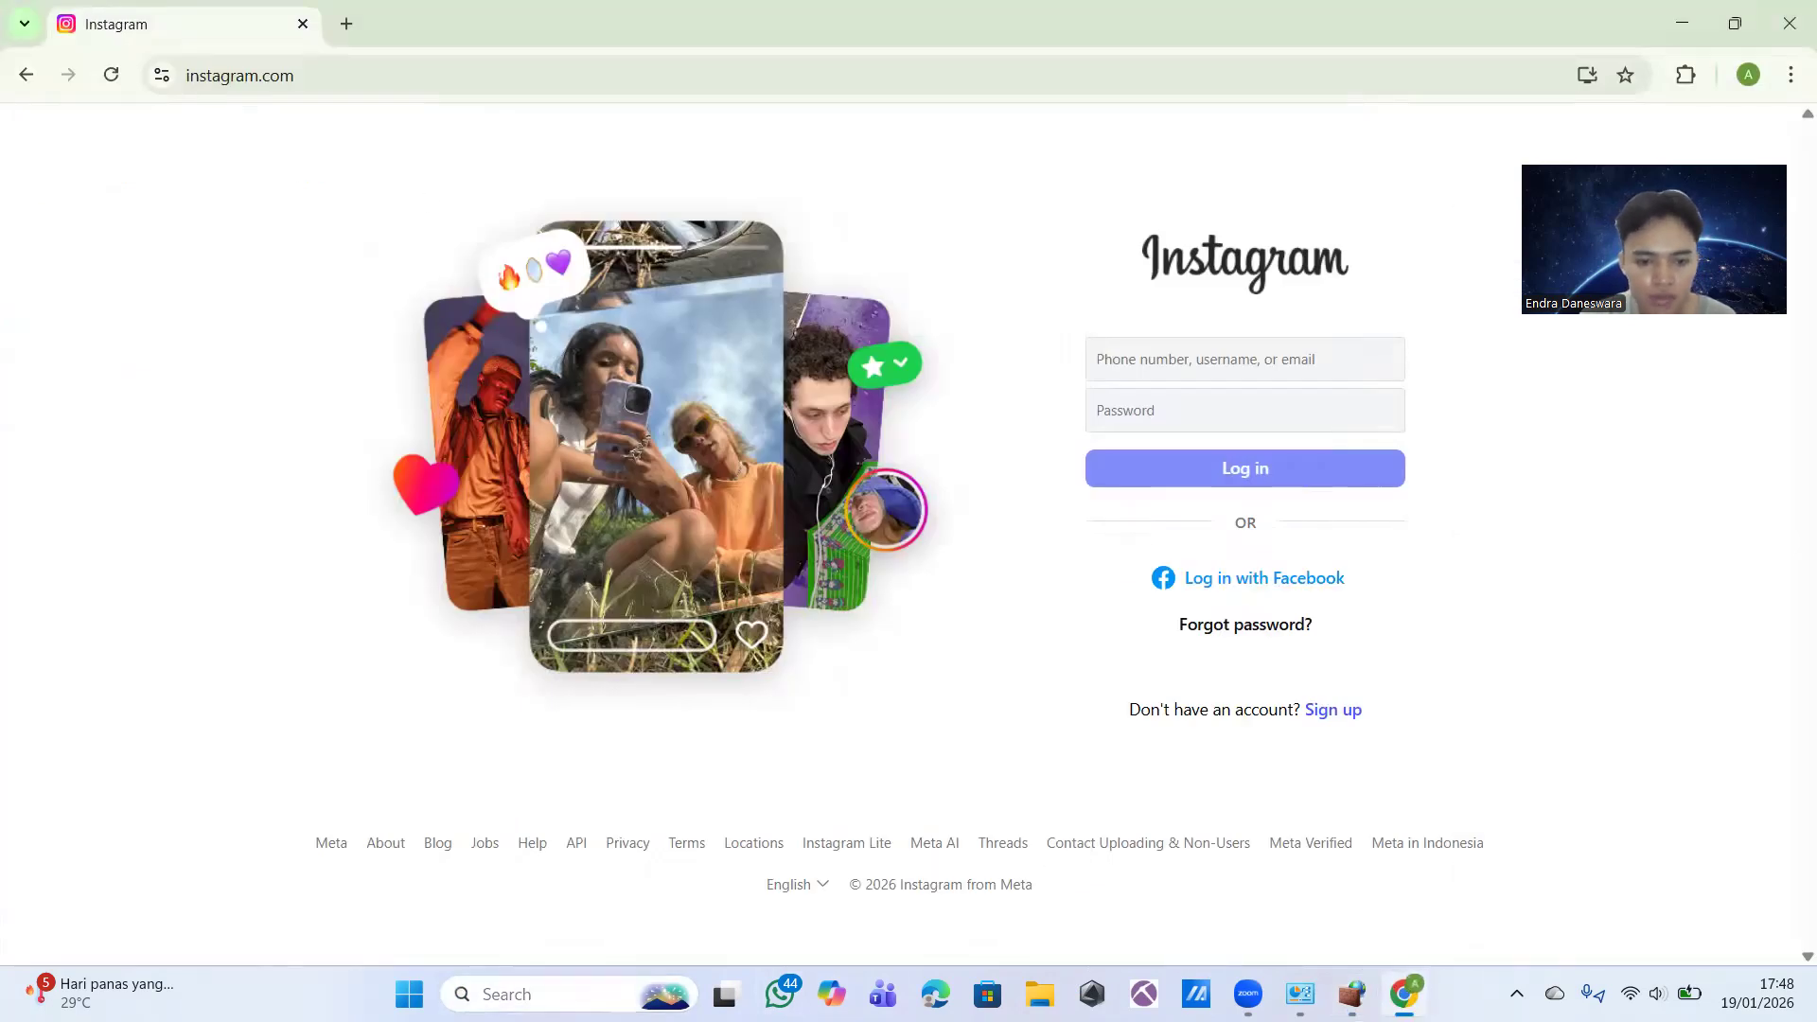
# Step: Search Windows for "comm" and run Command Prompt as administrator
pyautogui.click(613, 991)
pyautogui.write('c')
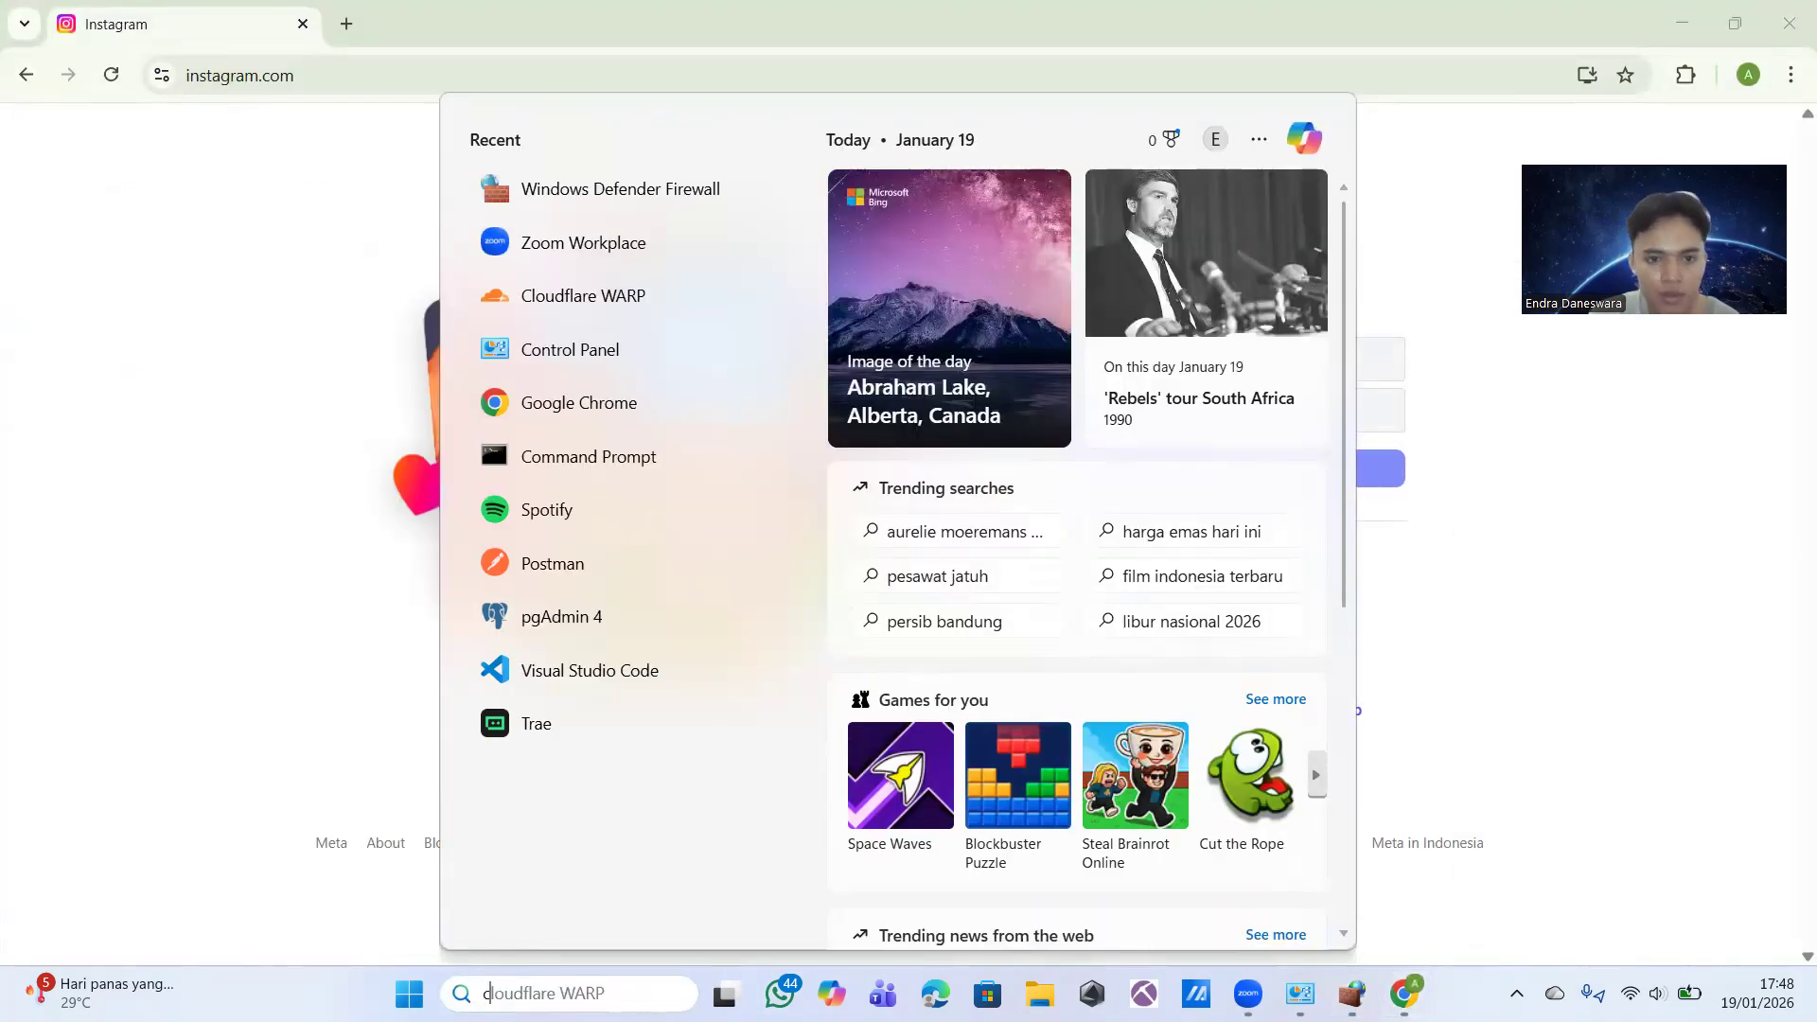
pyautogui.write('omm')
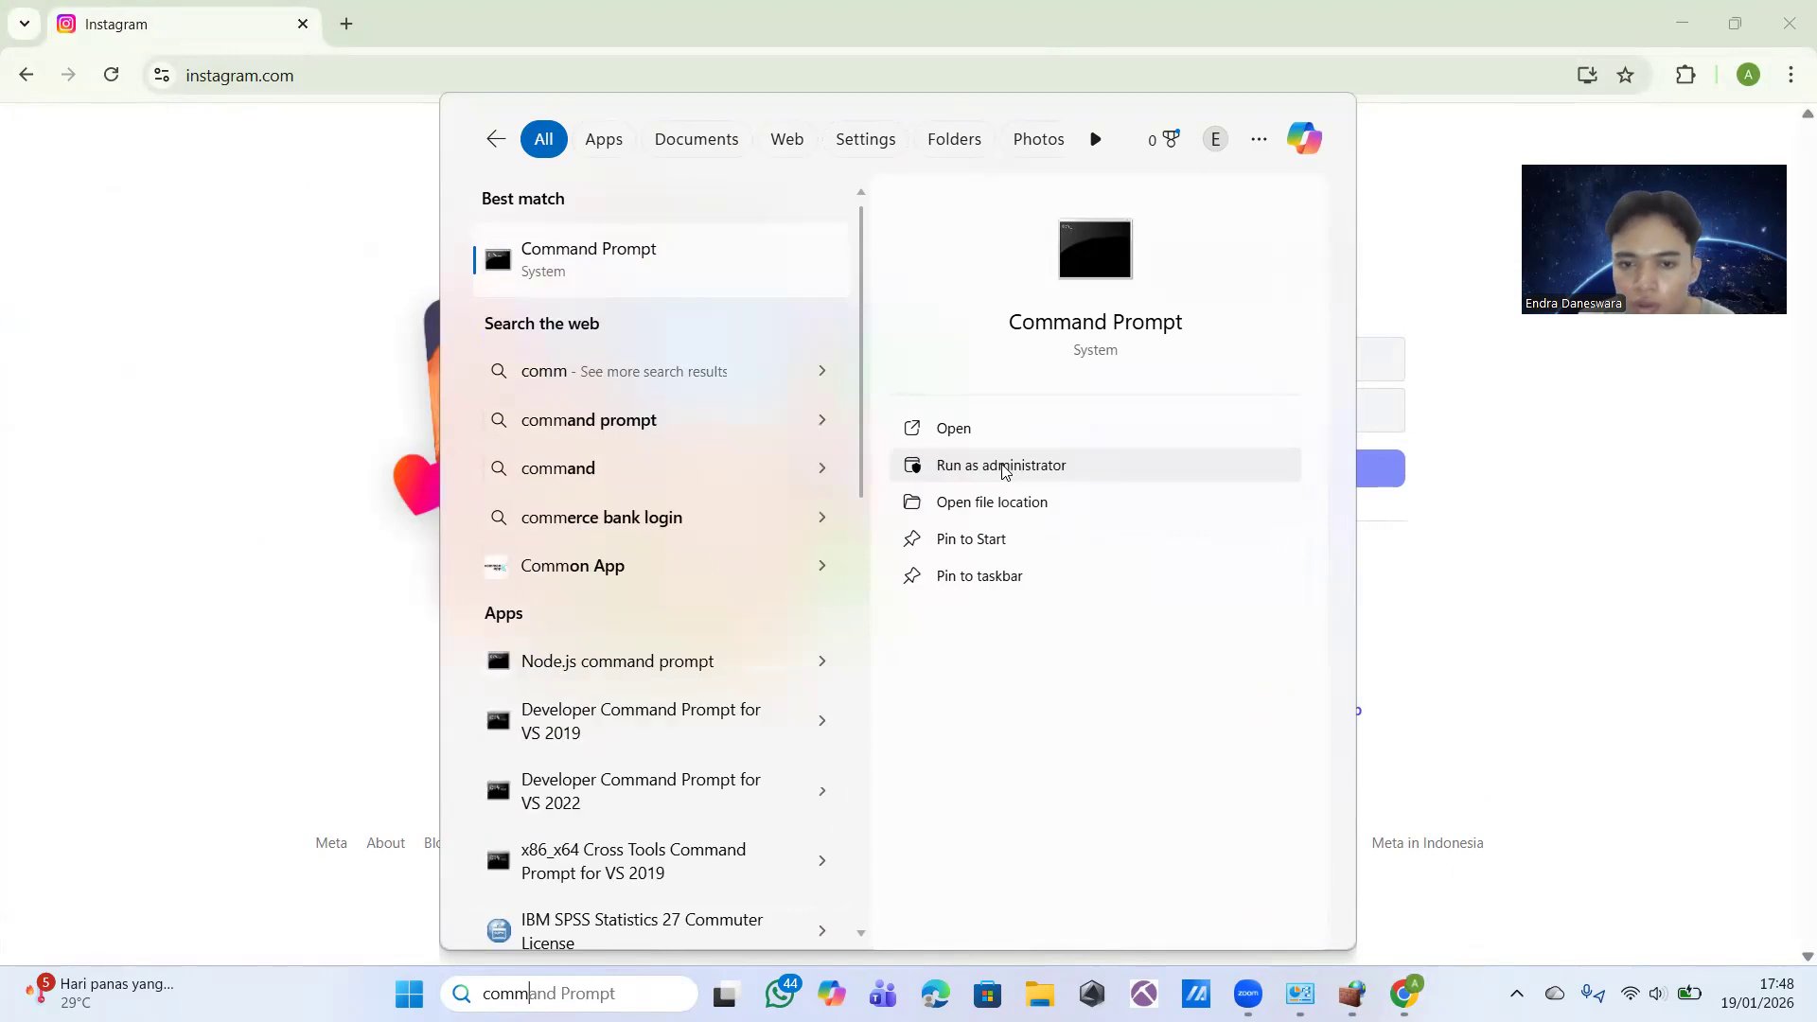
pyautogui.click(1008, 469)
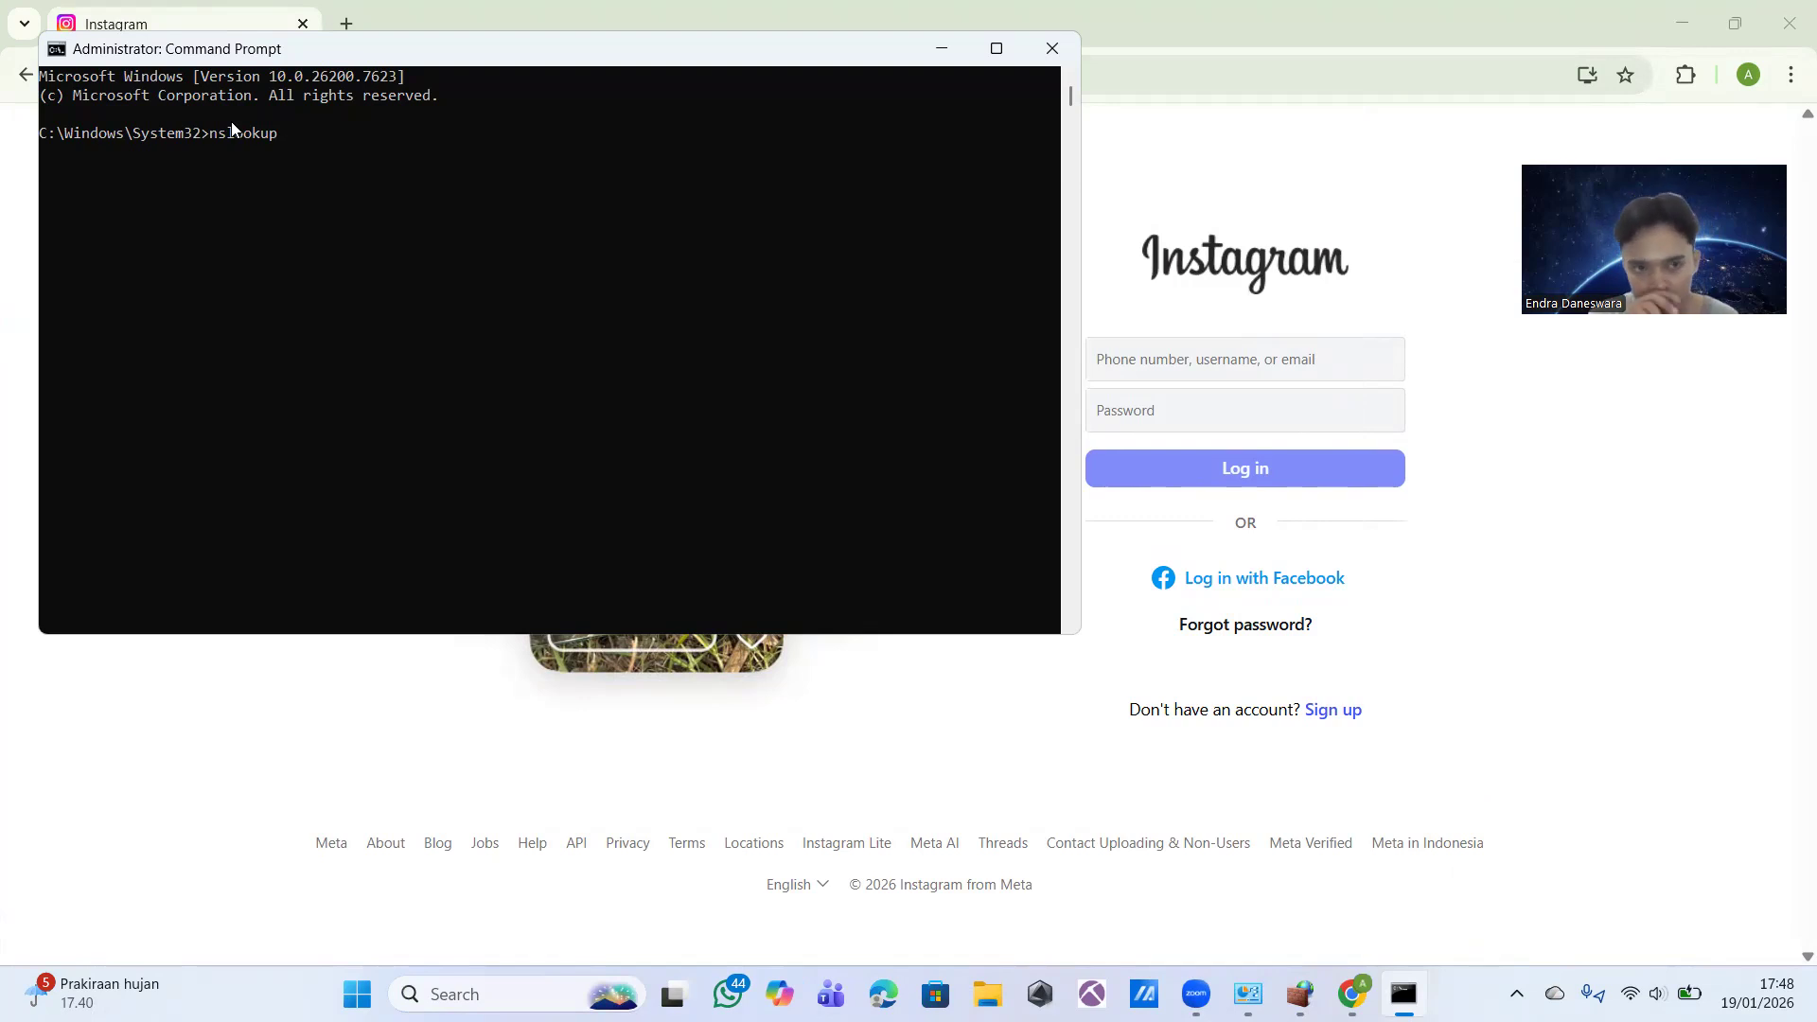
# Step: Run an nslookup on instagram.com to find its IP addresses
pyautogui.write('intsgr')
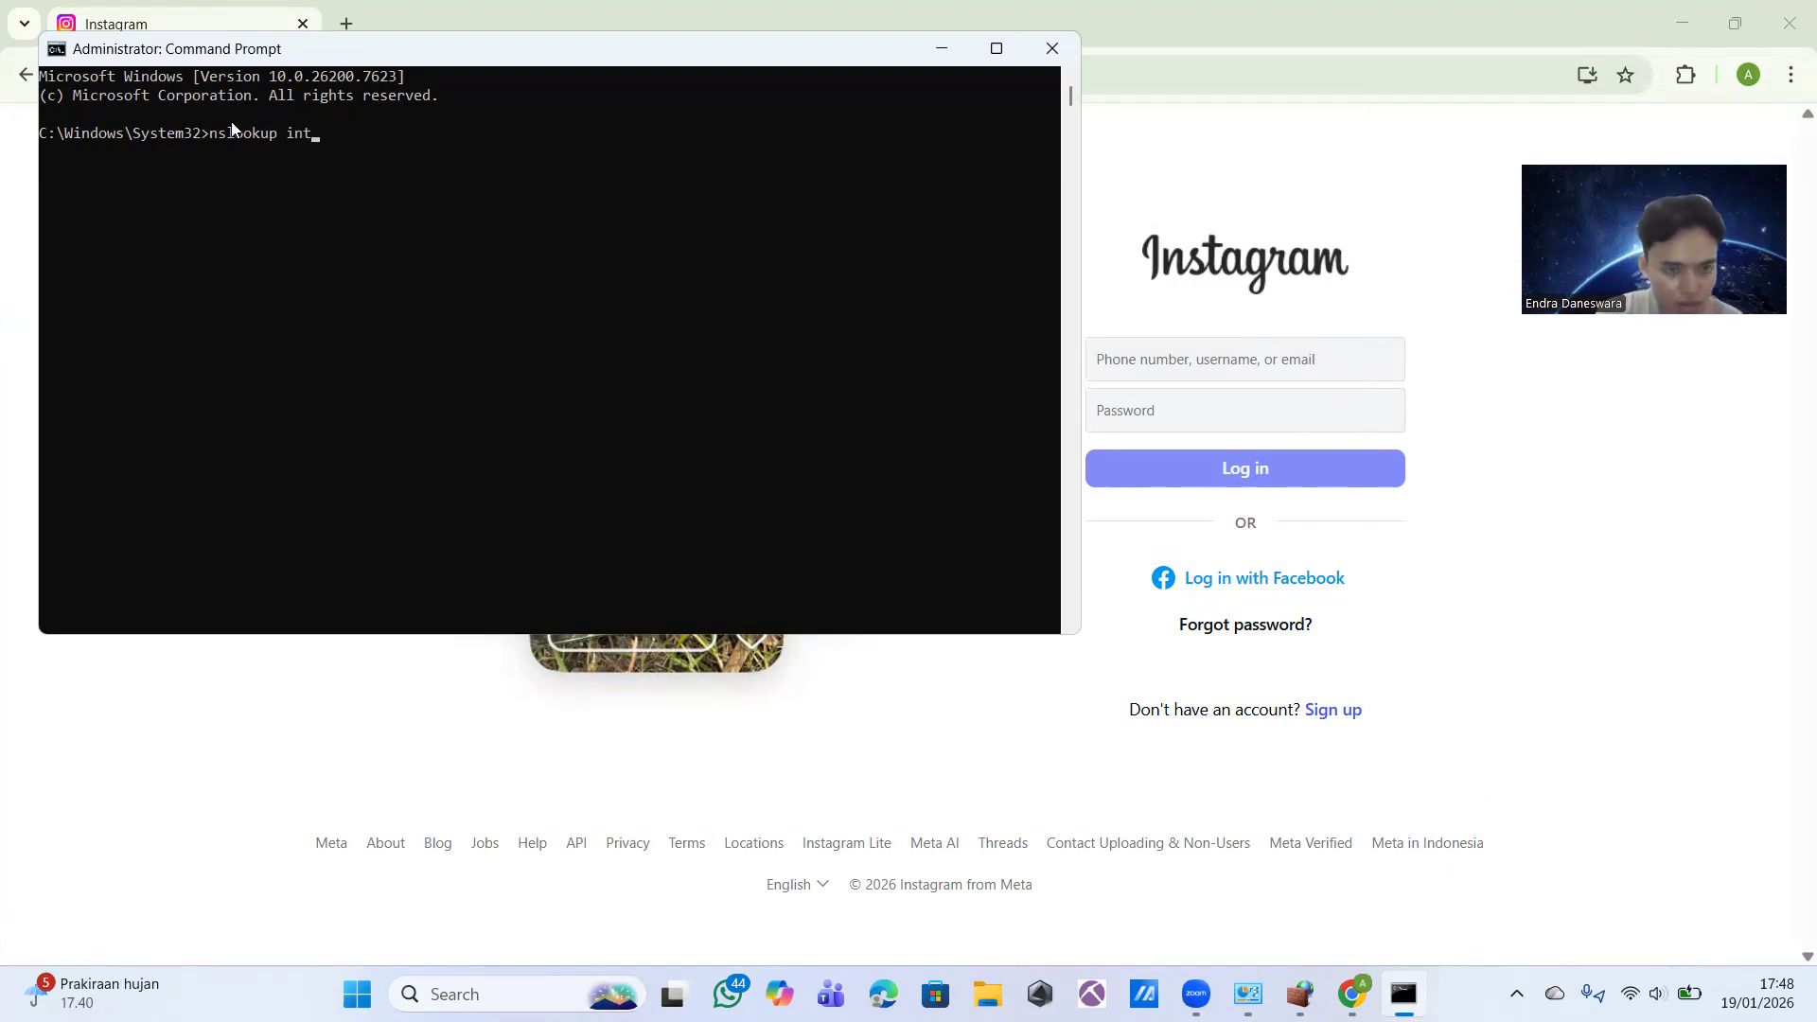
pyautogui.press('BackSpace')
pyautogui.press('BackSpace')
pyautogui.press('BackSpace')
pyautogui.press('BackSpace')
pyautogui.write('stagra')
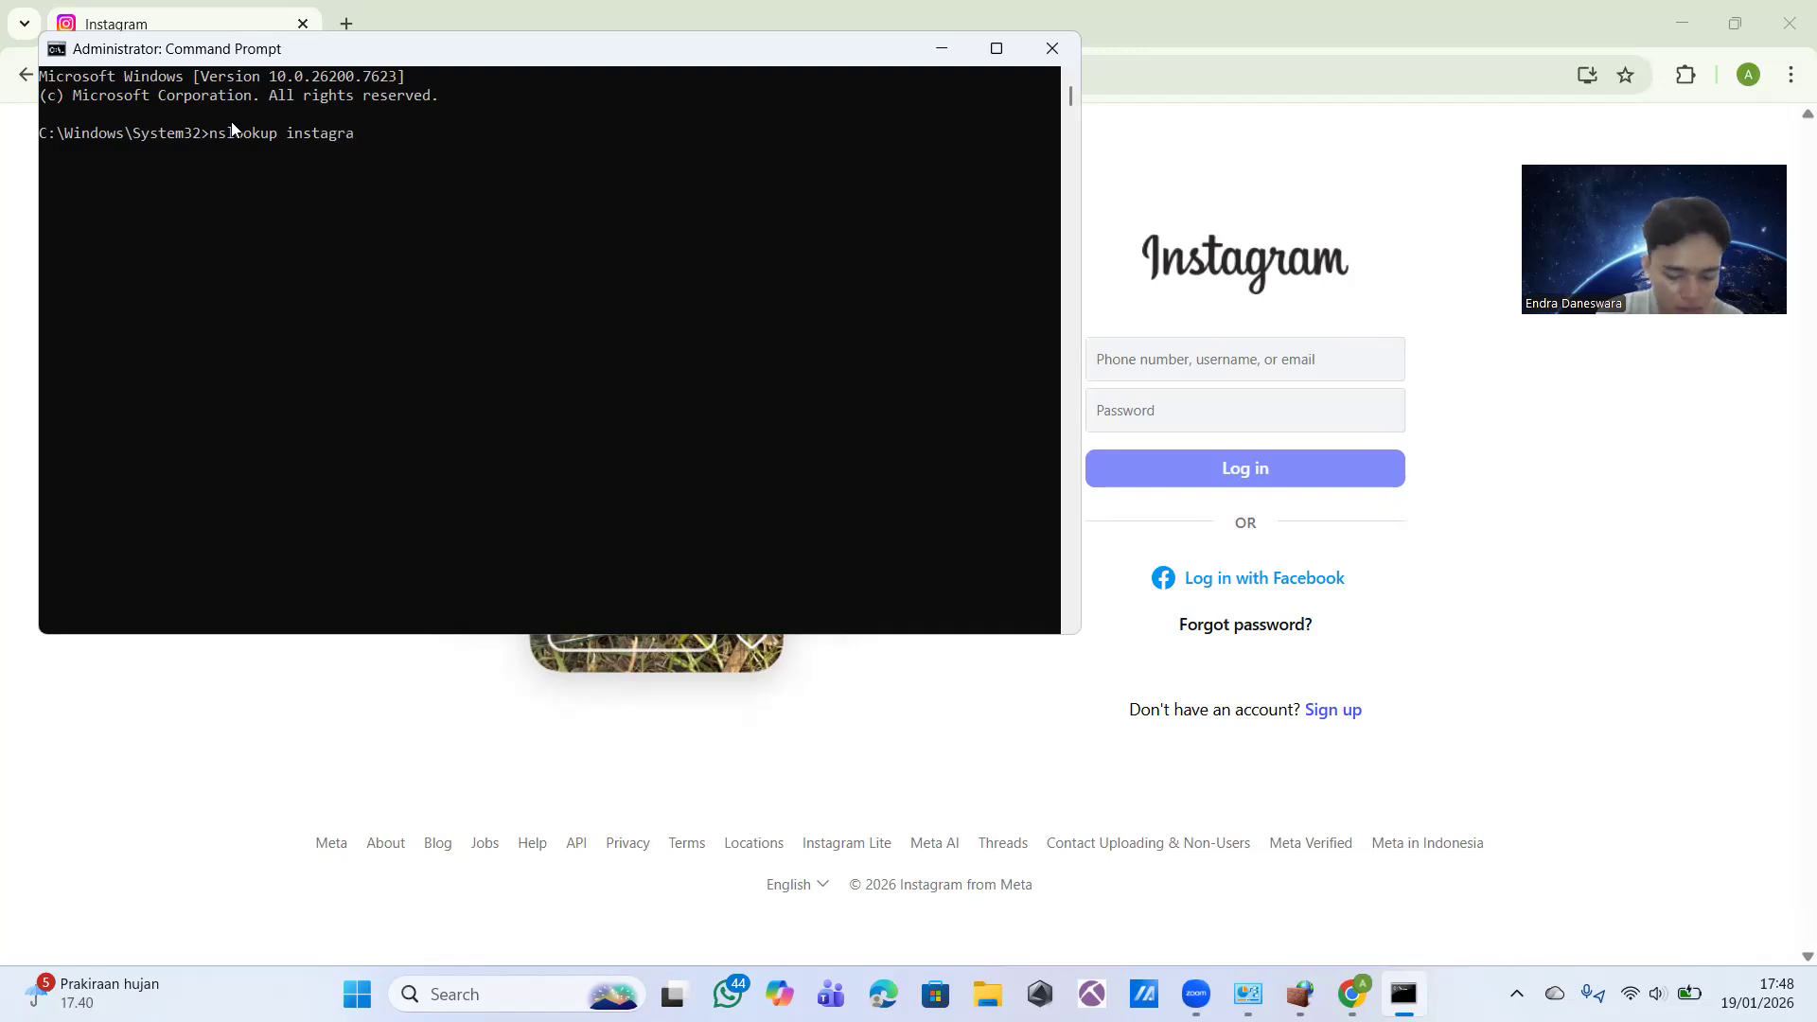
pyautogui.write('m.com')
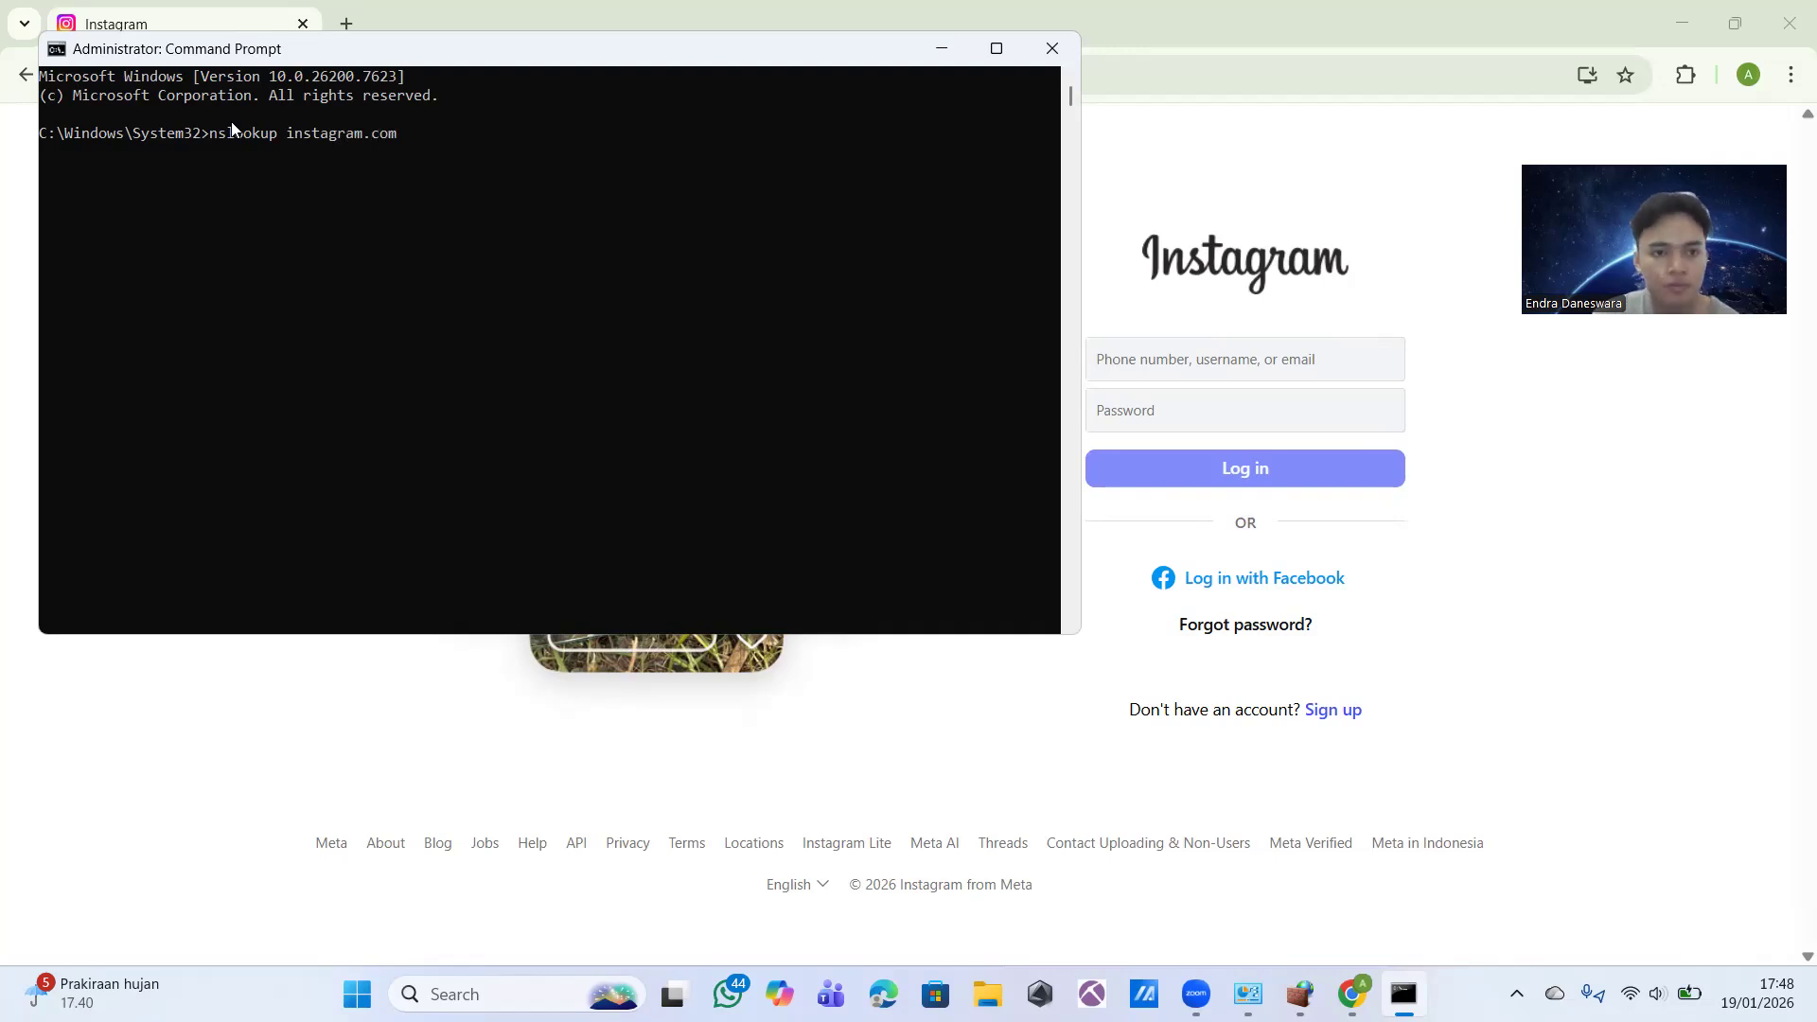
pyautogui.press('Return')
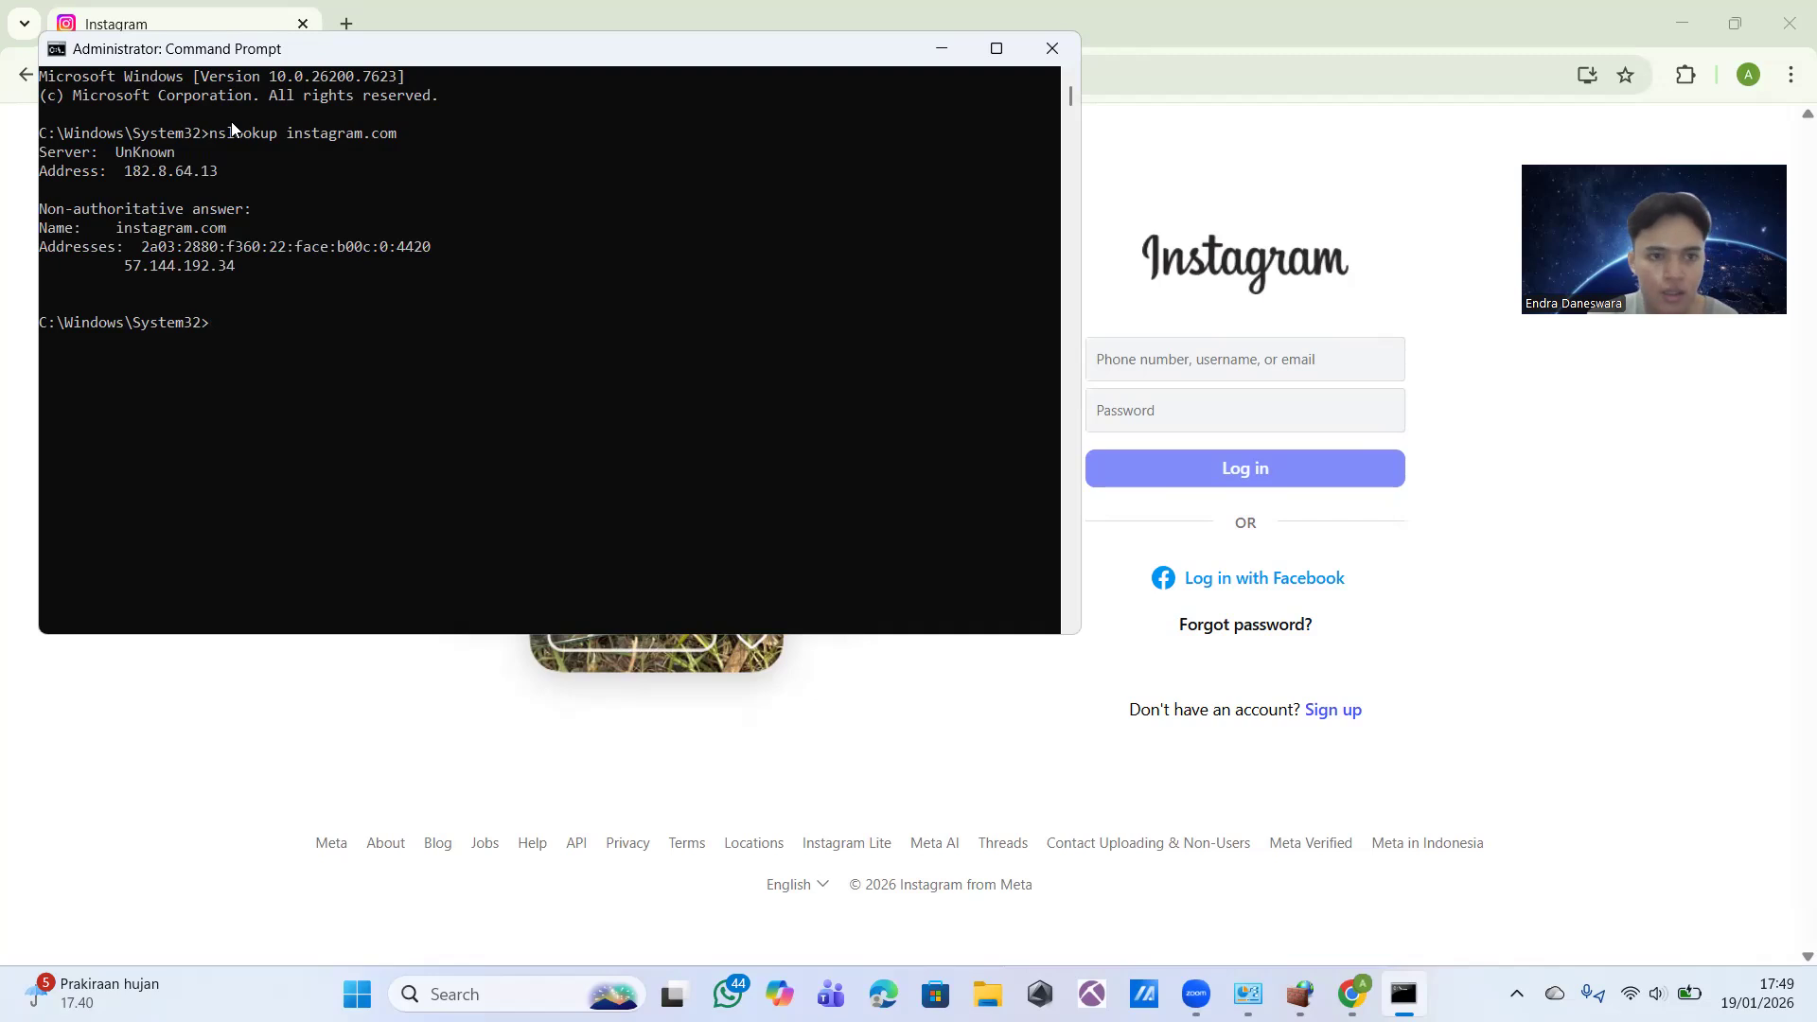
# Step: Copy the IPv4 address 57.144.192.34 from the lookup output and add it to the outbound rule's remote IP addresses
pyautogui.click(132, 263)
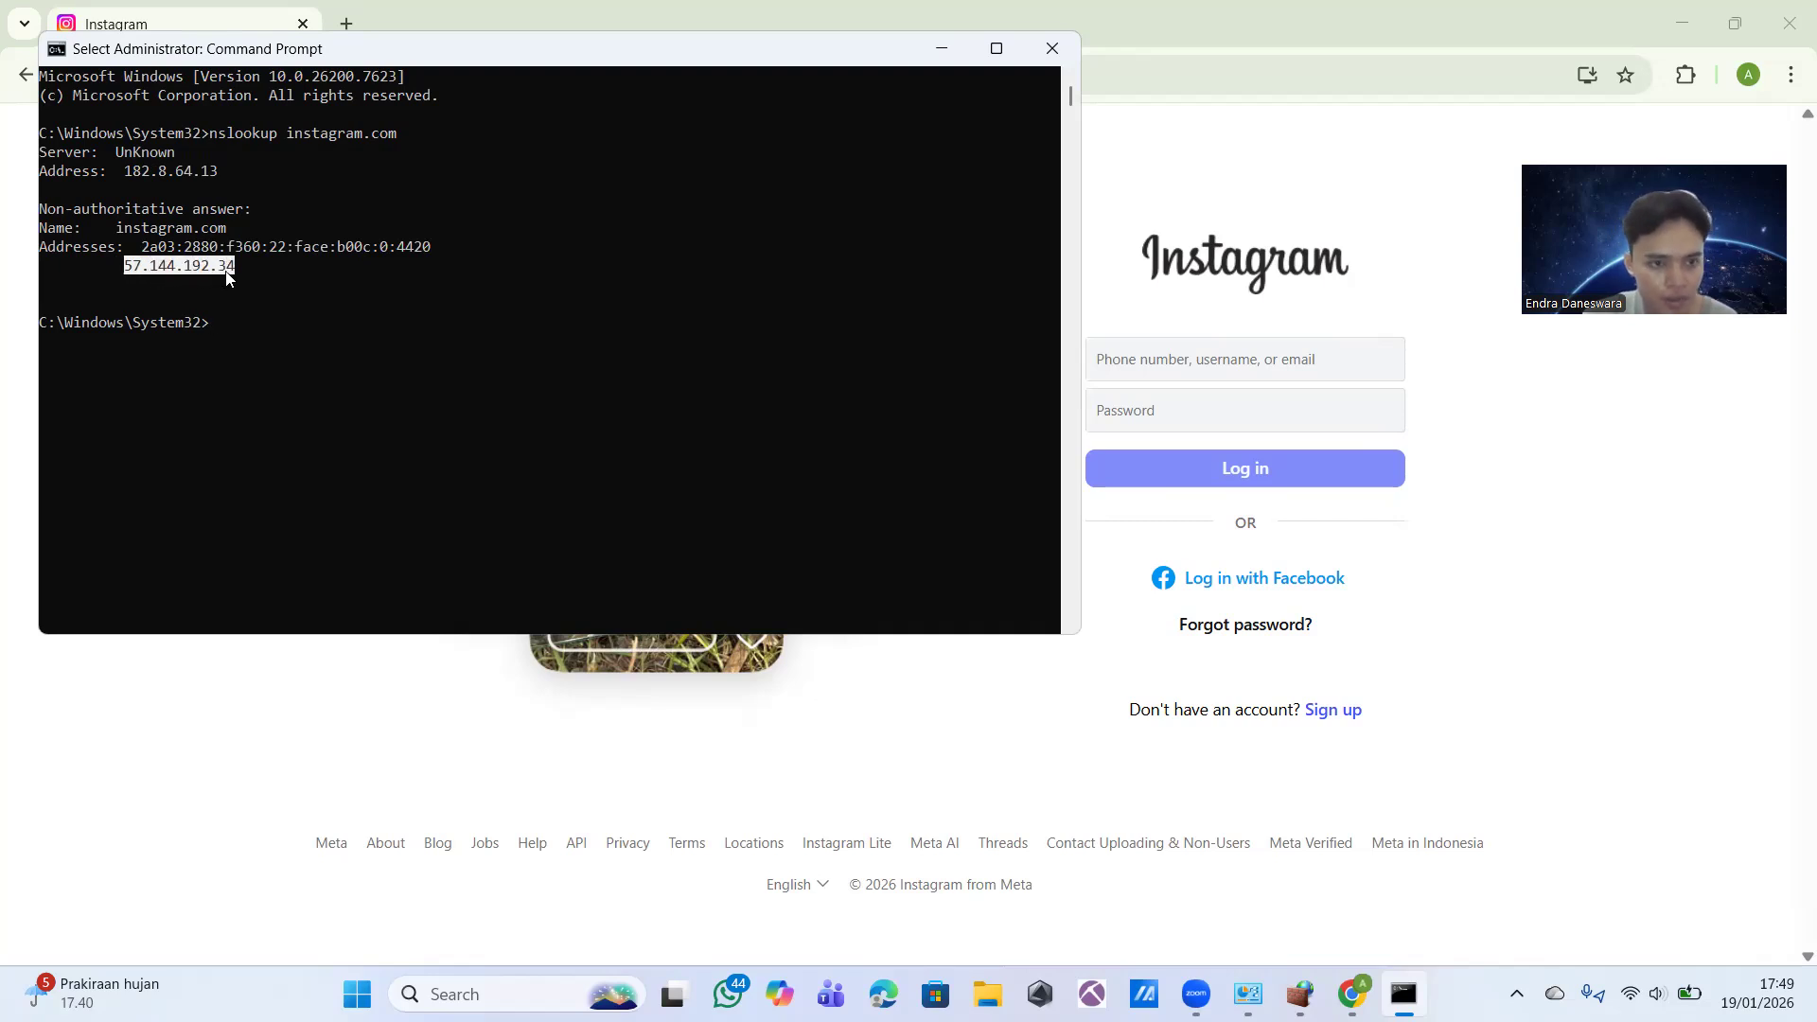
pyautogui.hotkey('ctrl', 'c')
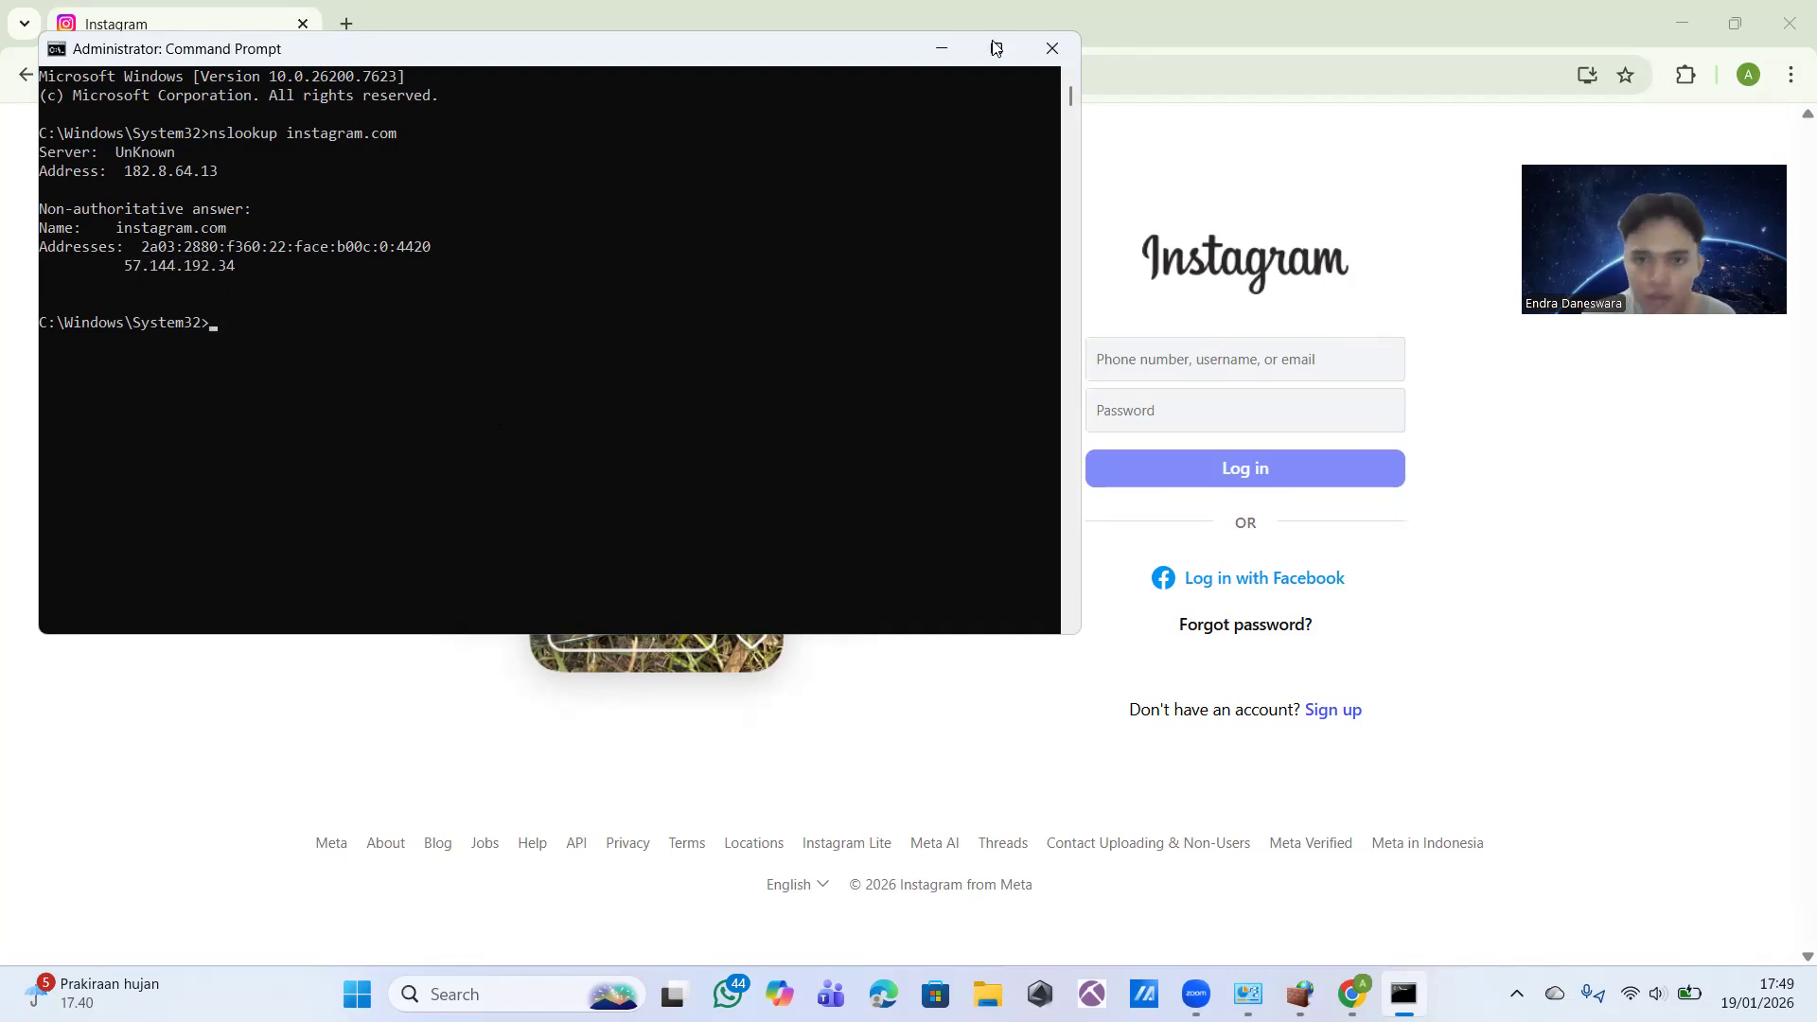
pyautogui.hotkey('alt', 'Tab')
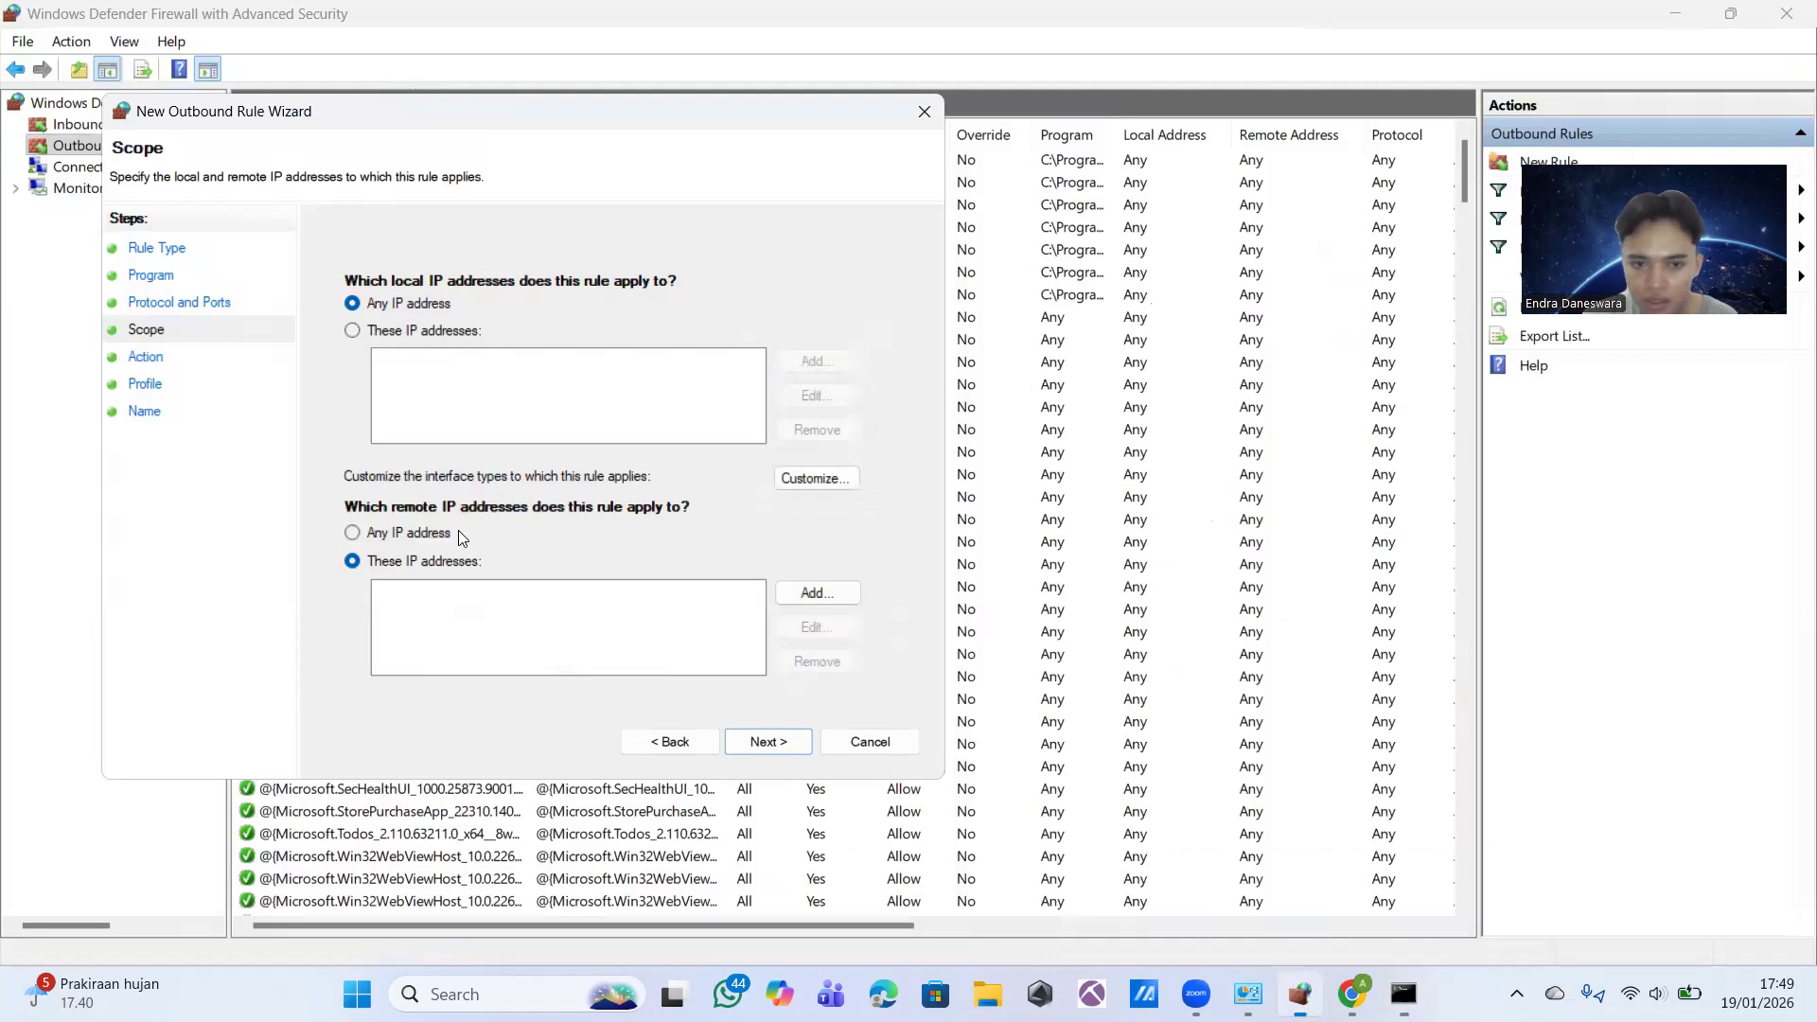
pyautogui.click(857, 592)
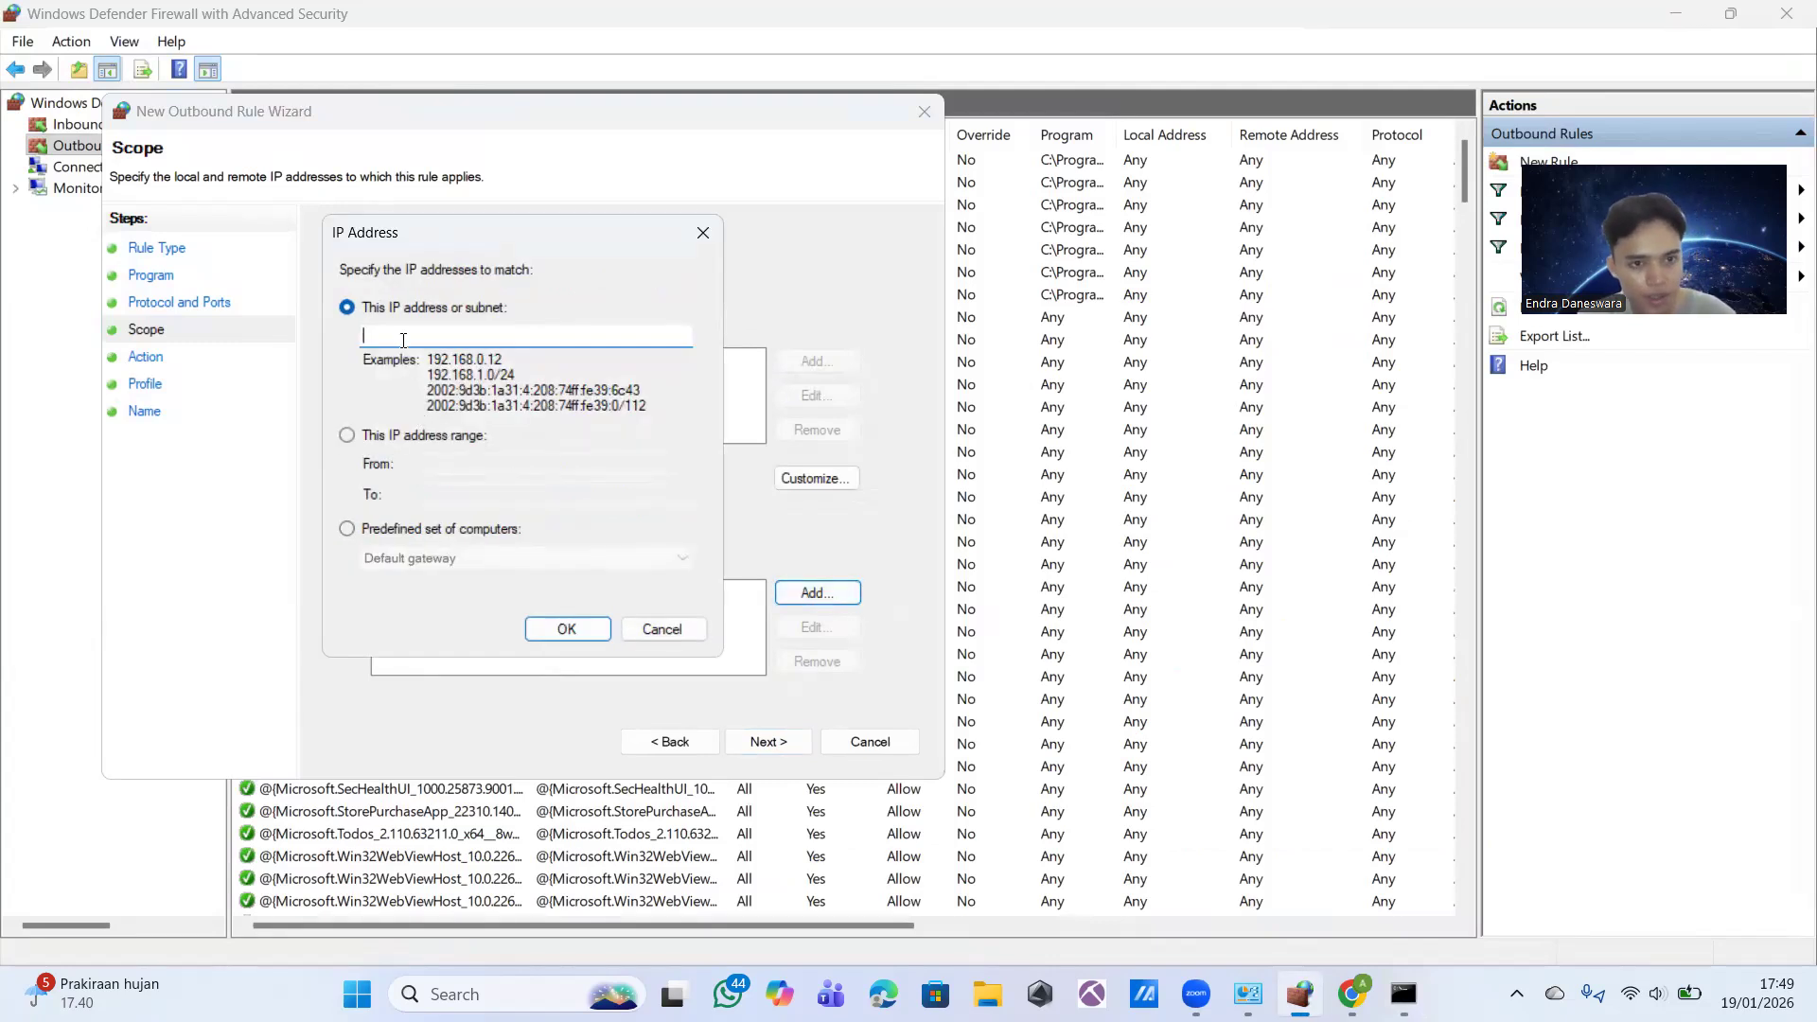
pyautogui.hotkey('ctrl', 'v')
pyautogui.click(564, 626)
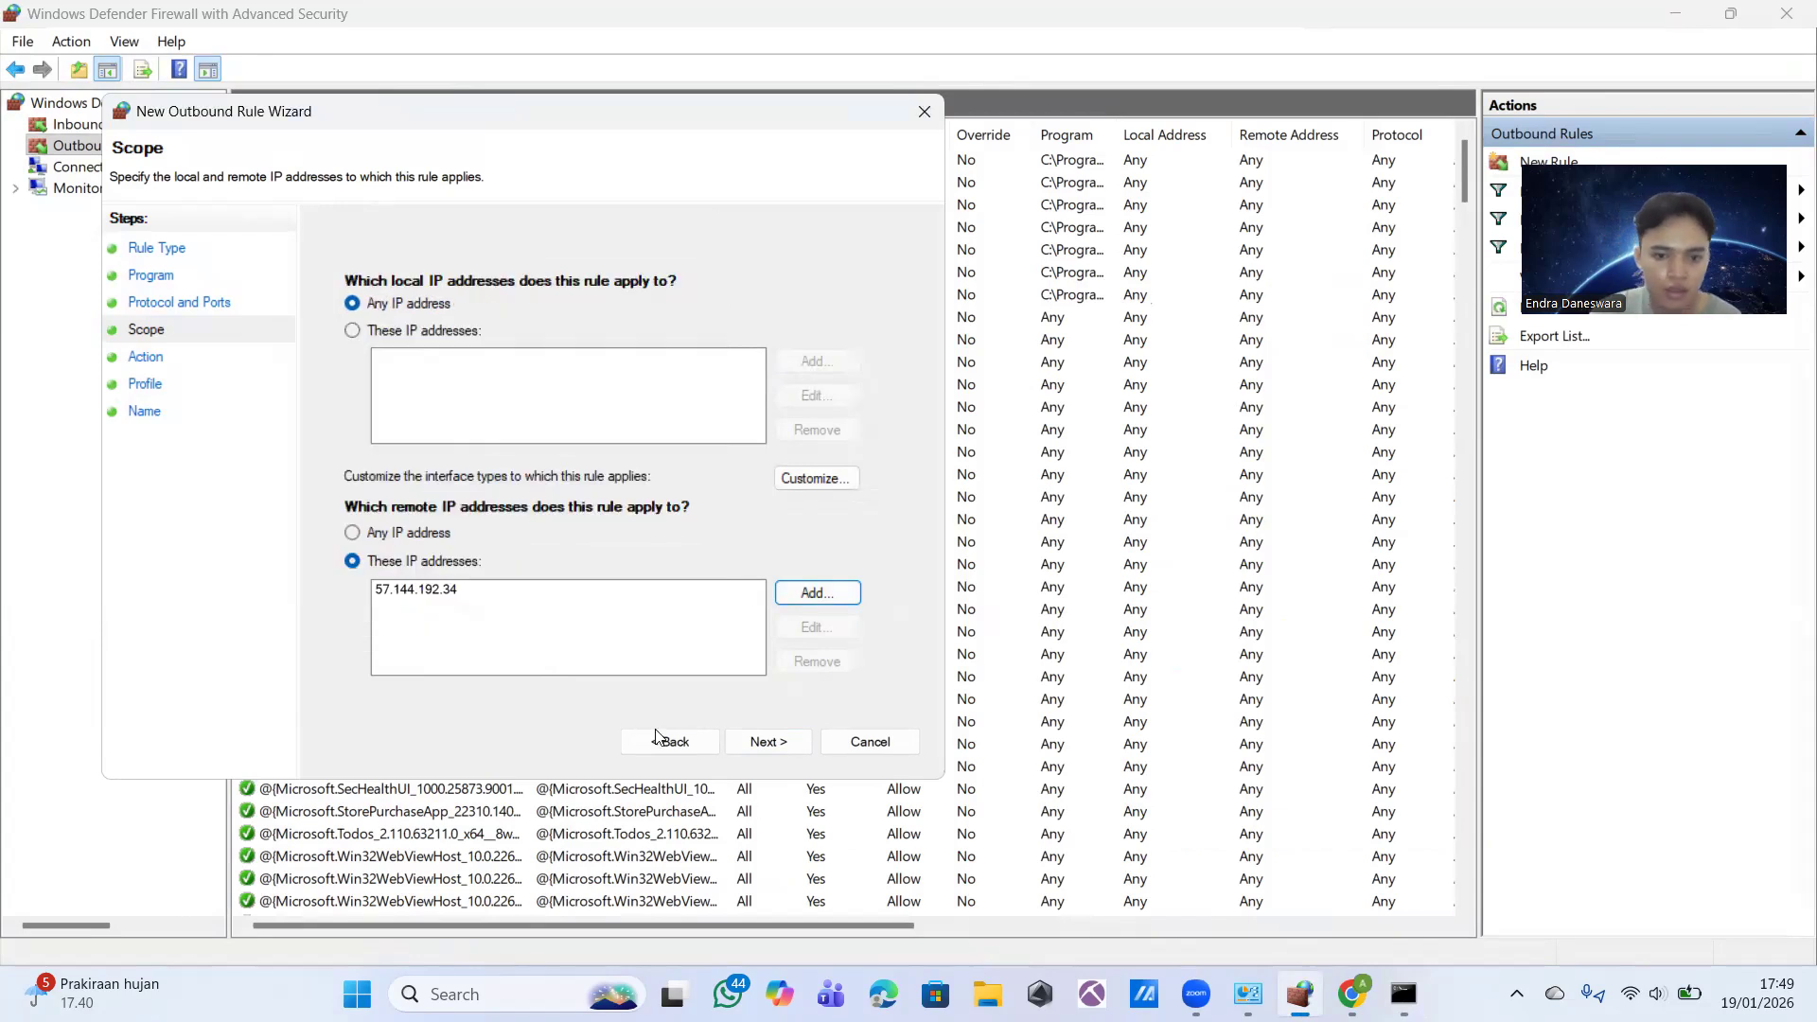
# Step: Keep the rule's action as Block the connection and apply it to the Domain, Private and Public profiles
pyautogui.click(739, 748)
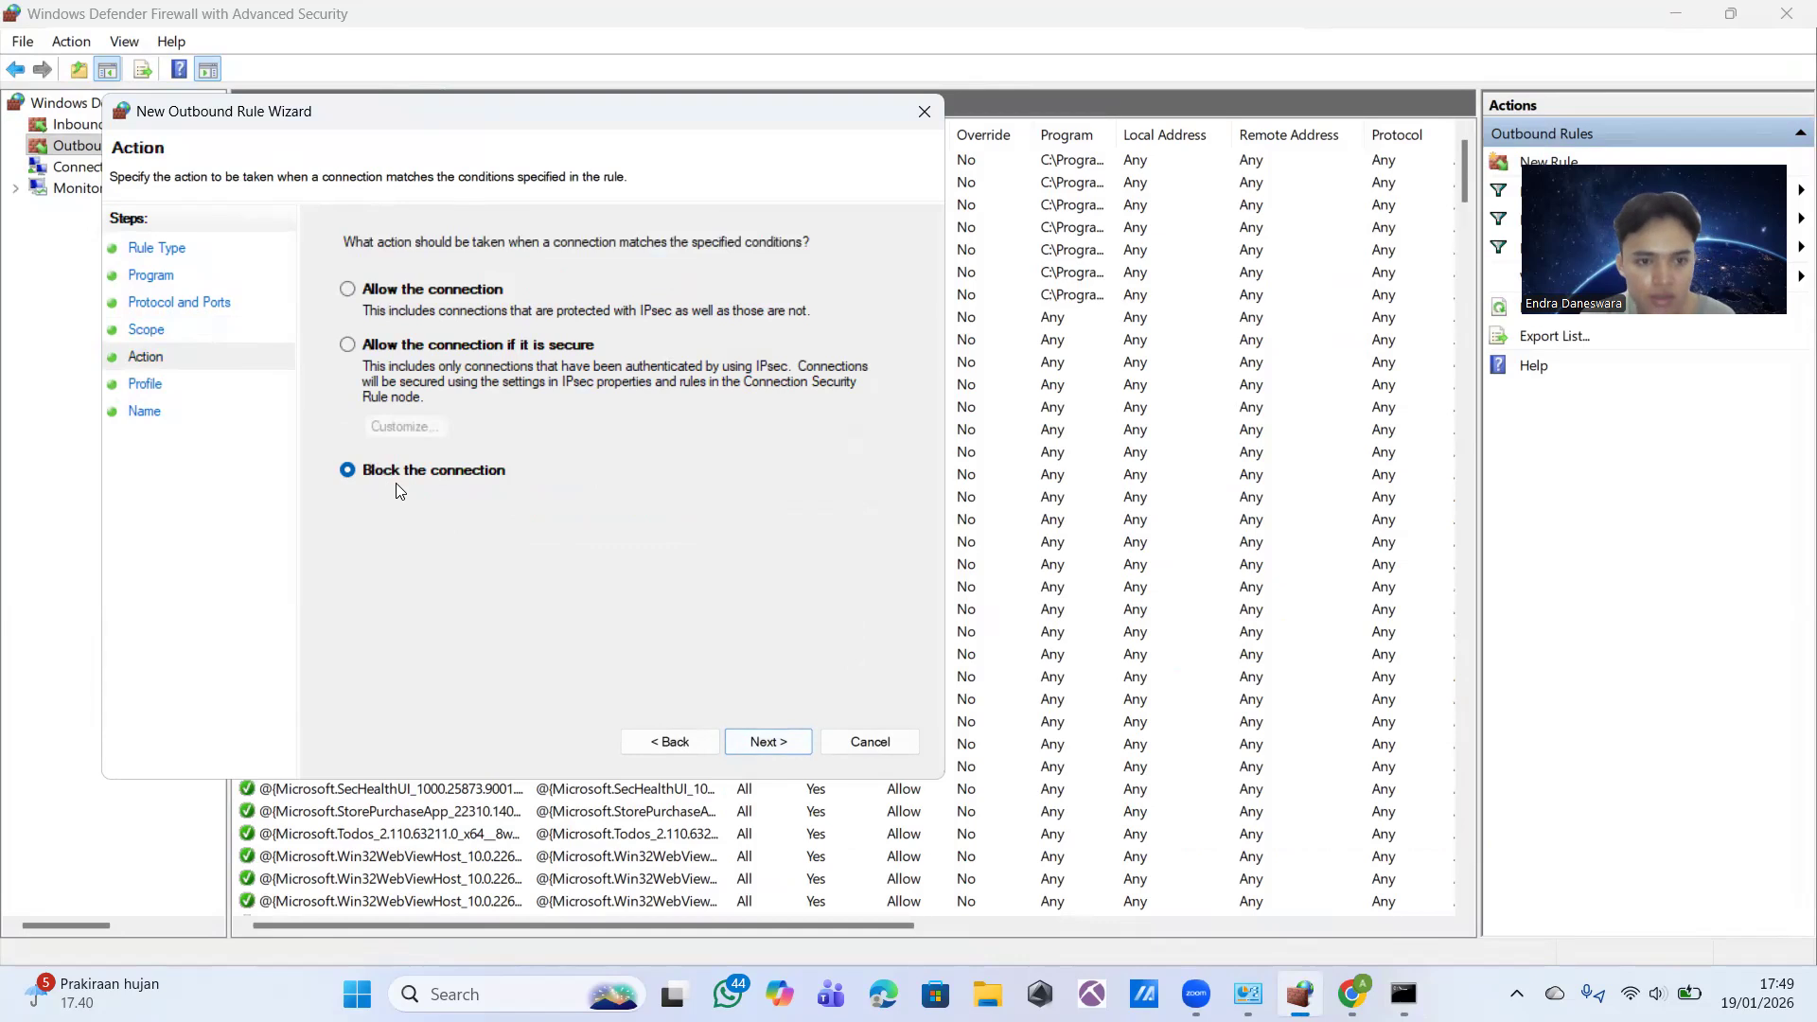
pyautogui.click(772, 743)
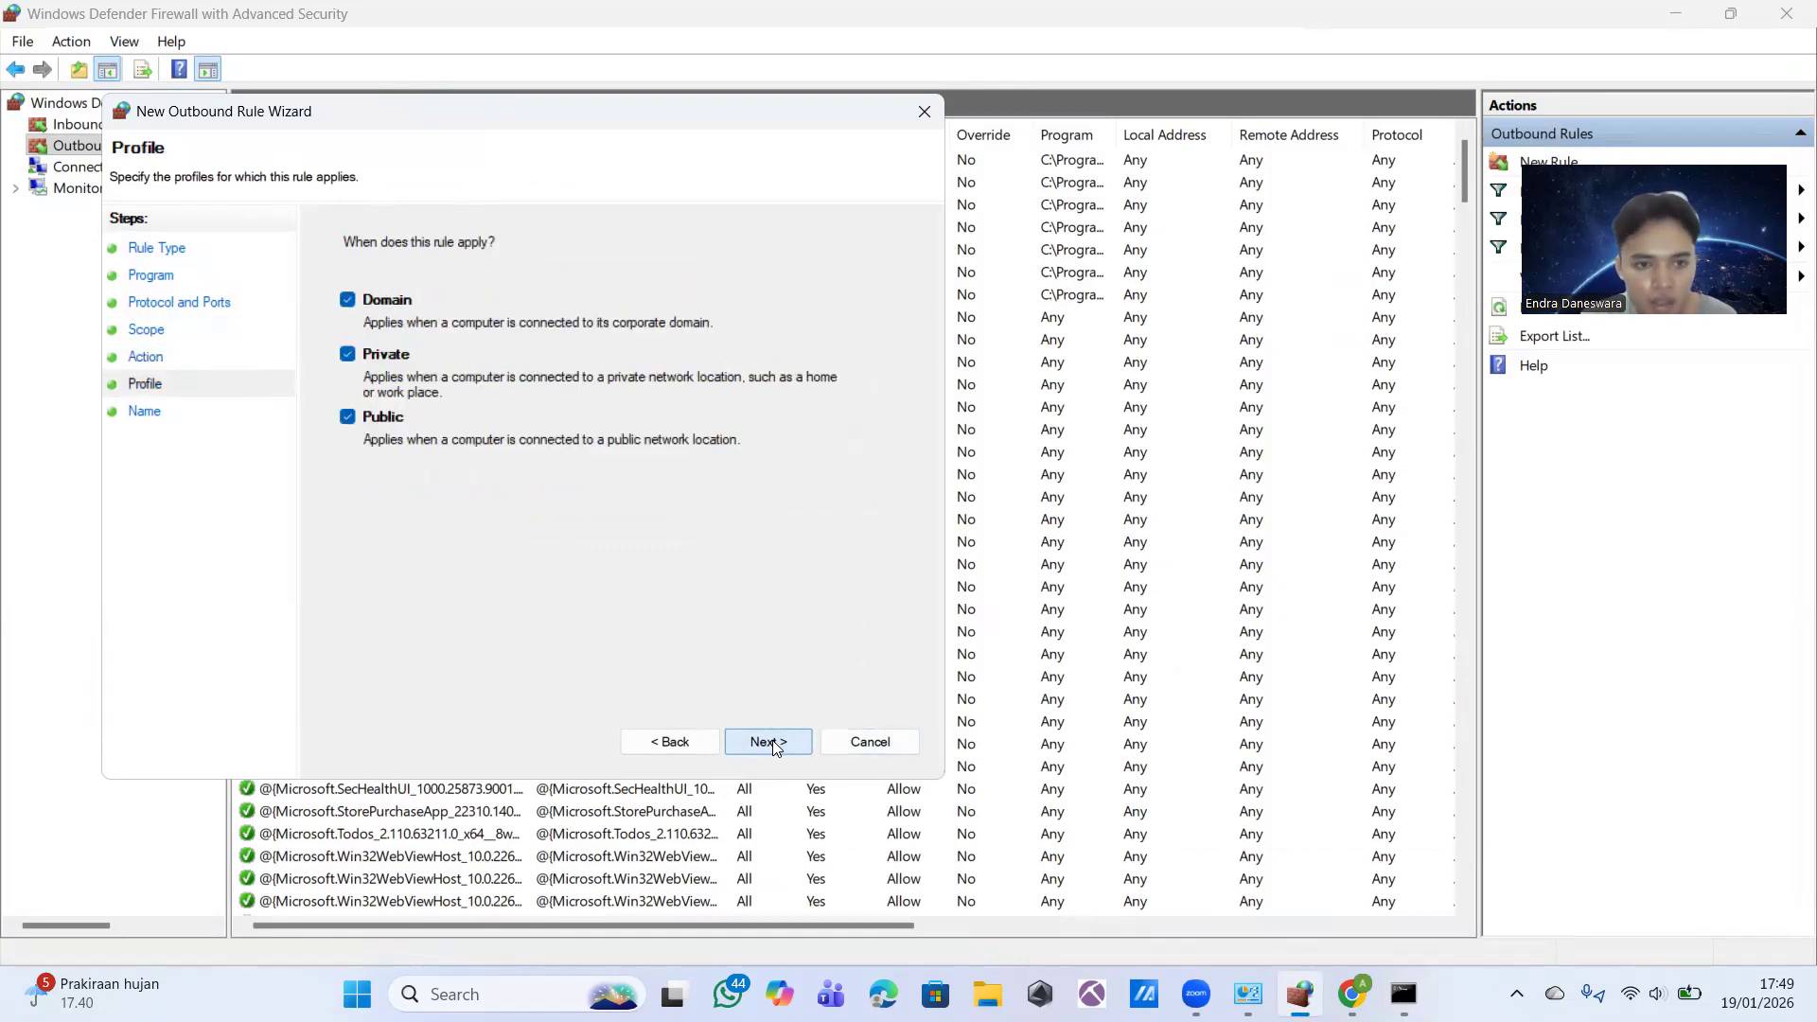
pyautogui.click(772, 743)
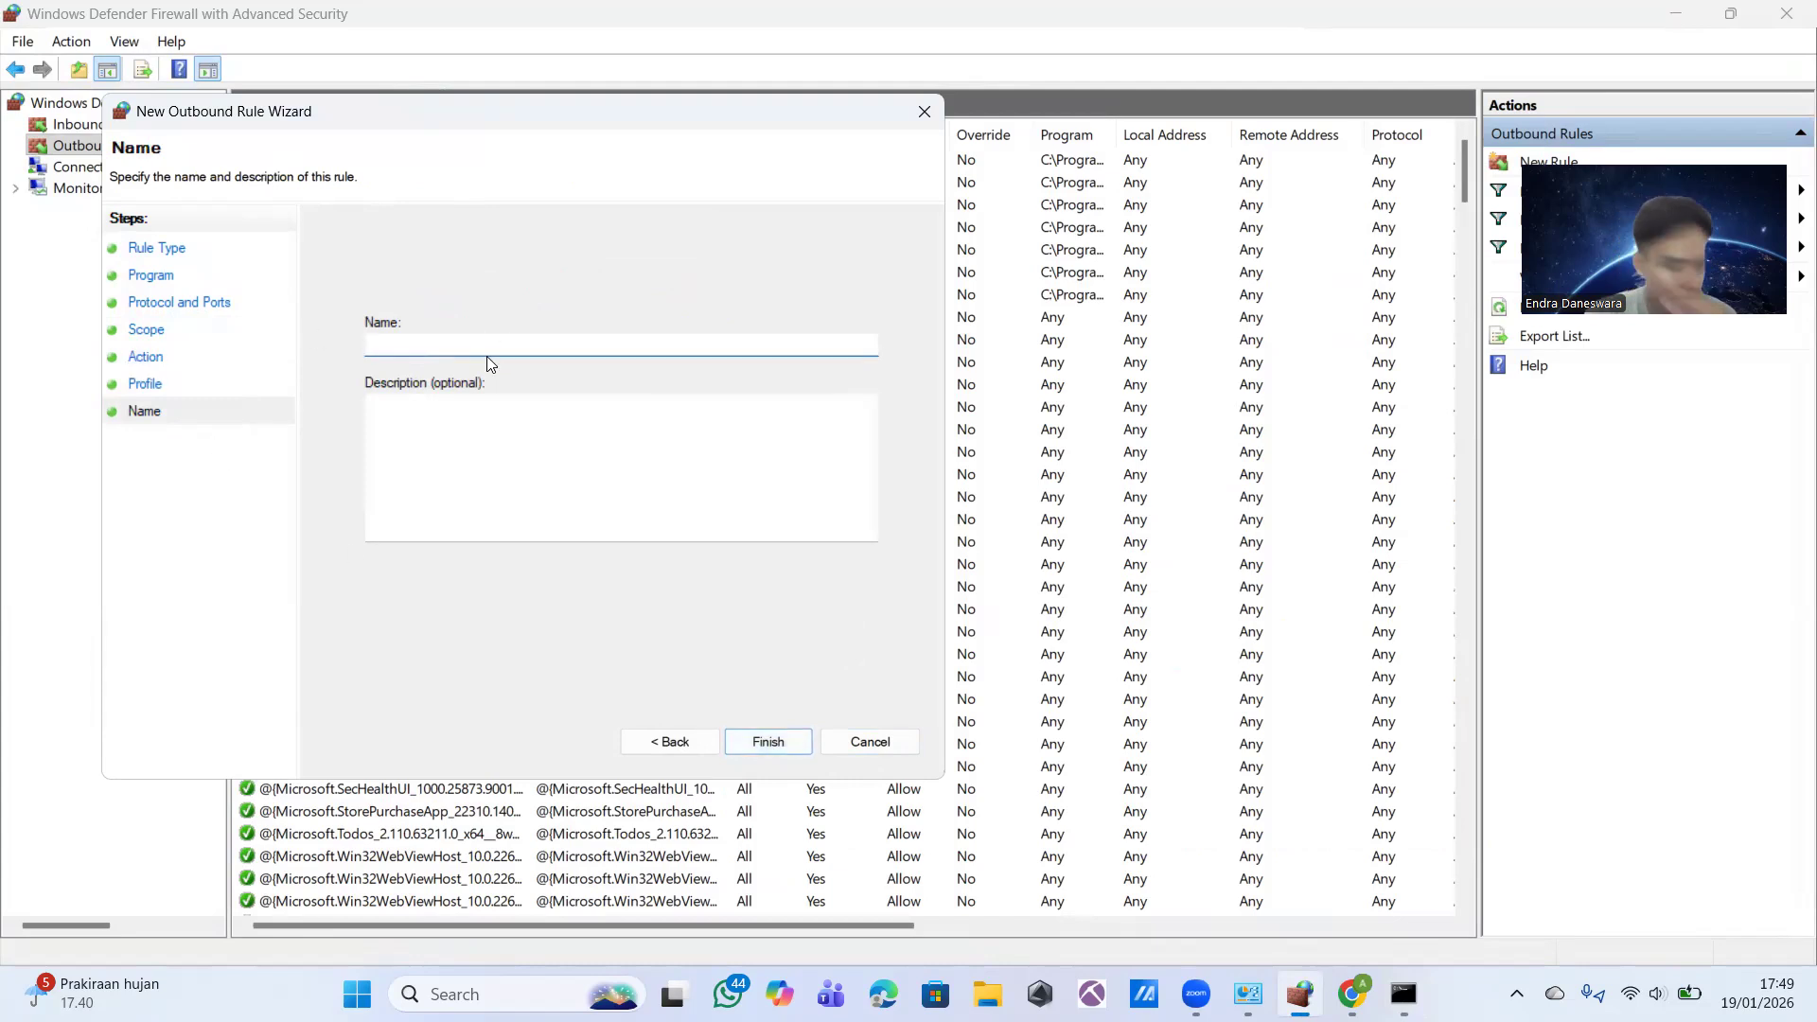
# Step: Name the outbound rule "Block Instagram" and finish creating it
pyautogui.write('Blo')
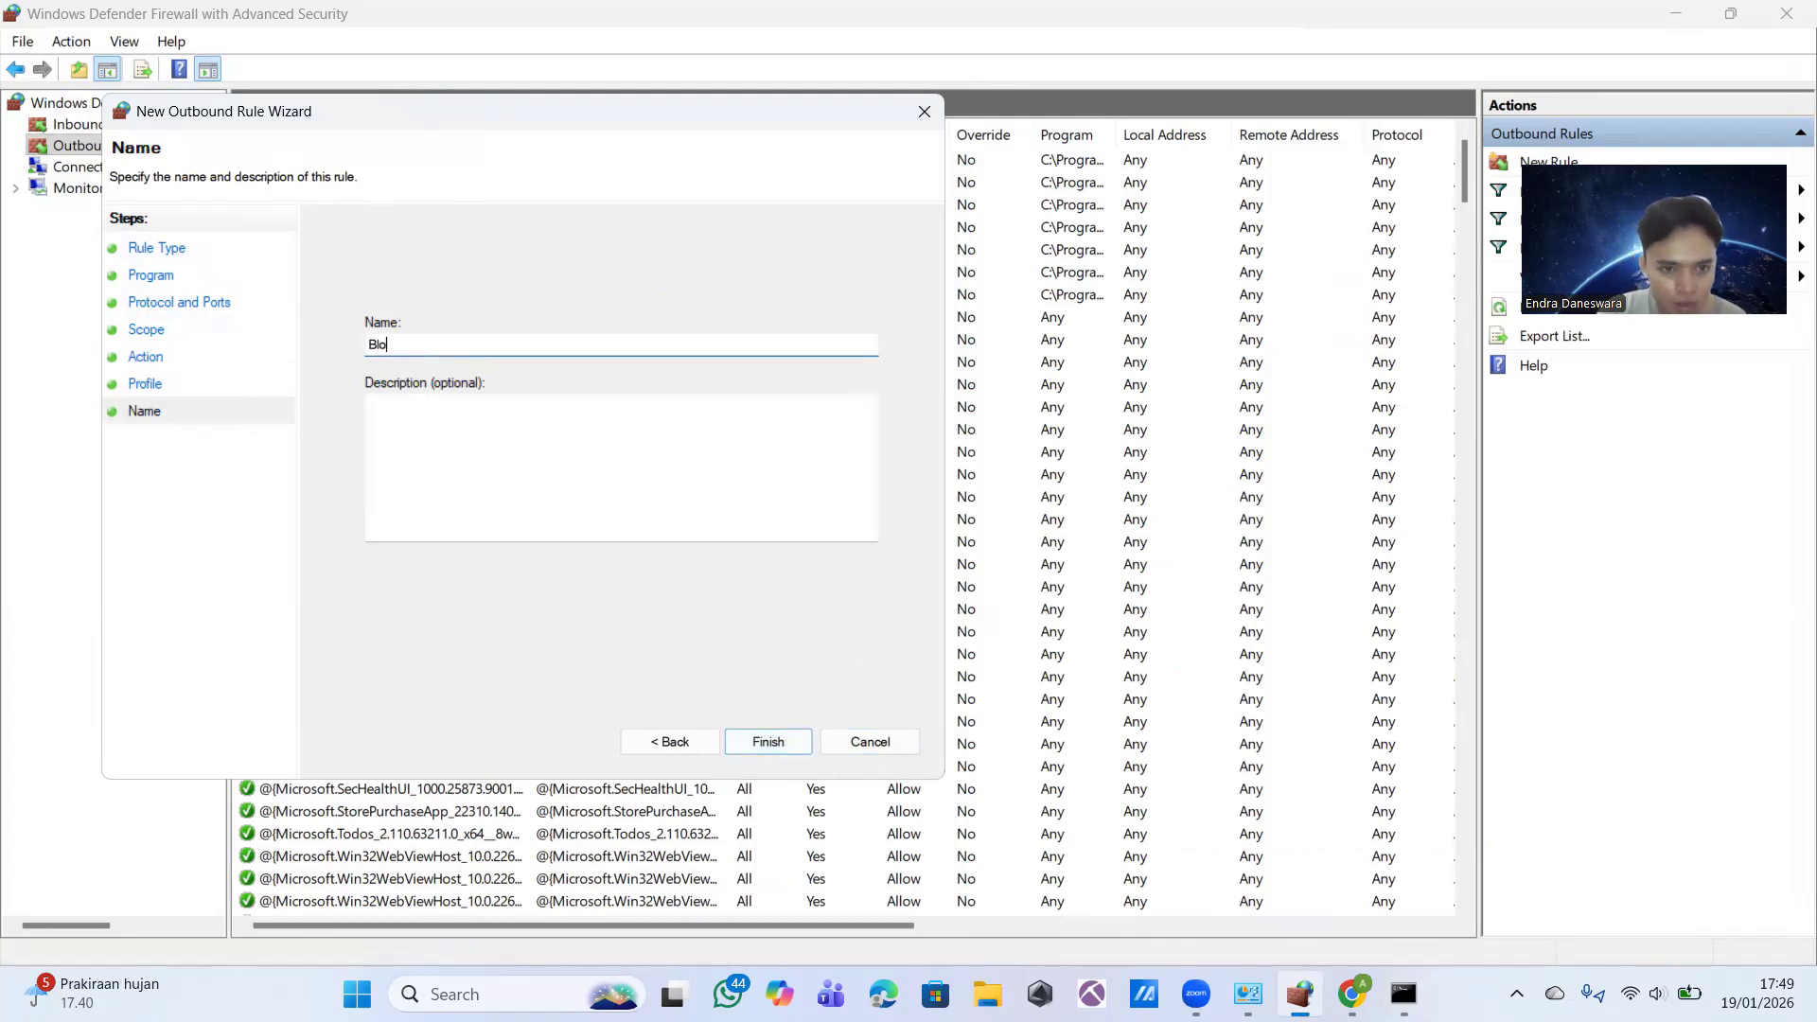
pyautogui.write('Instagram')
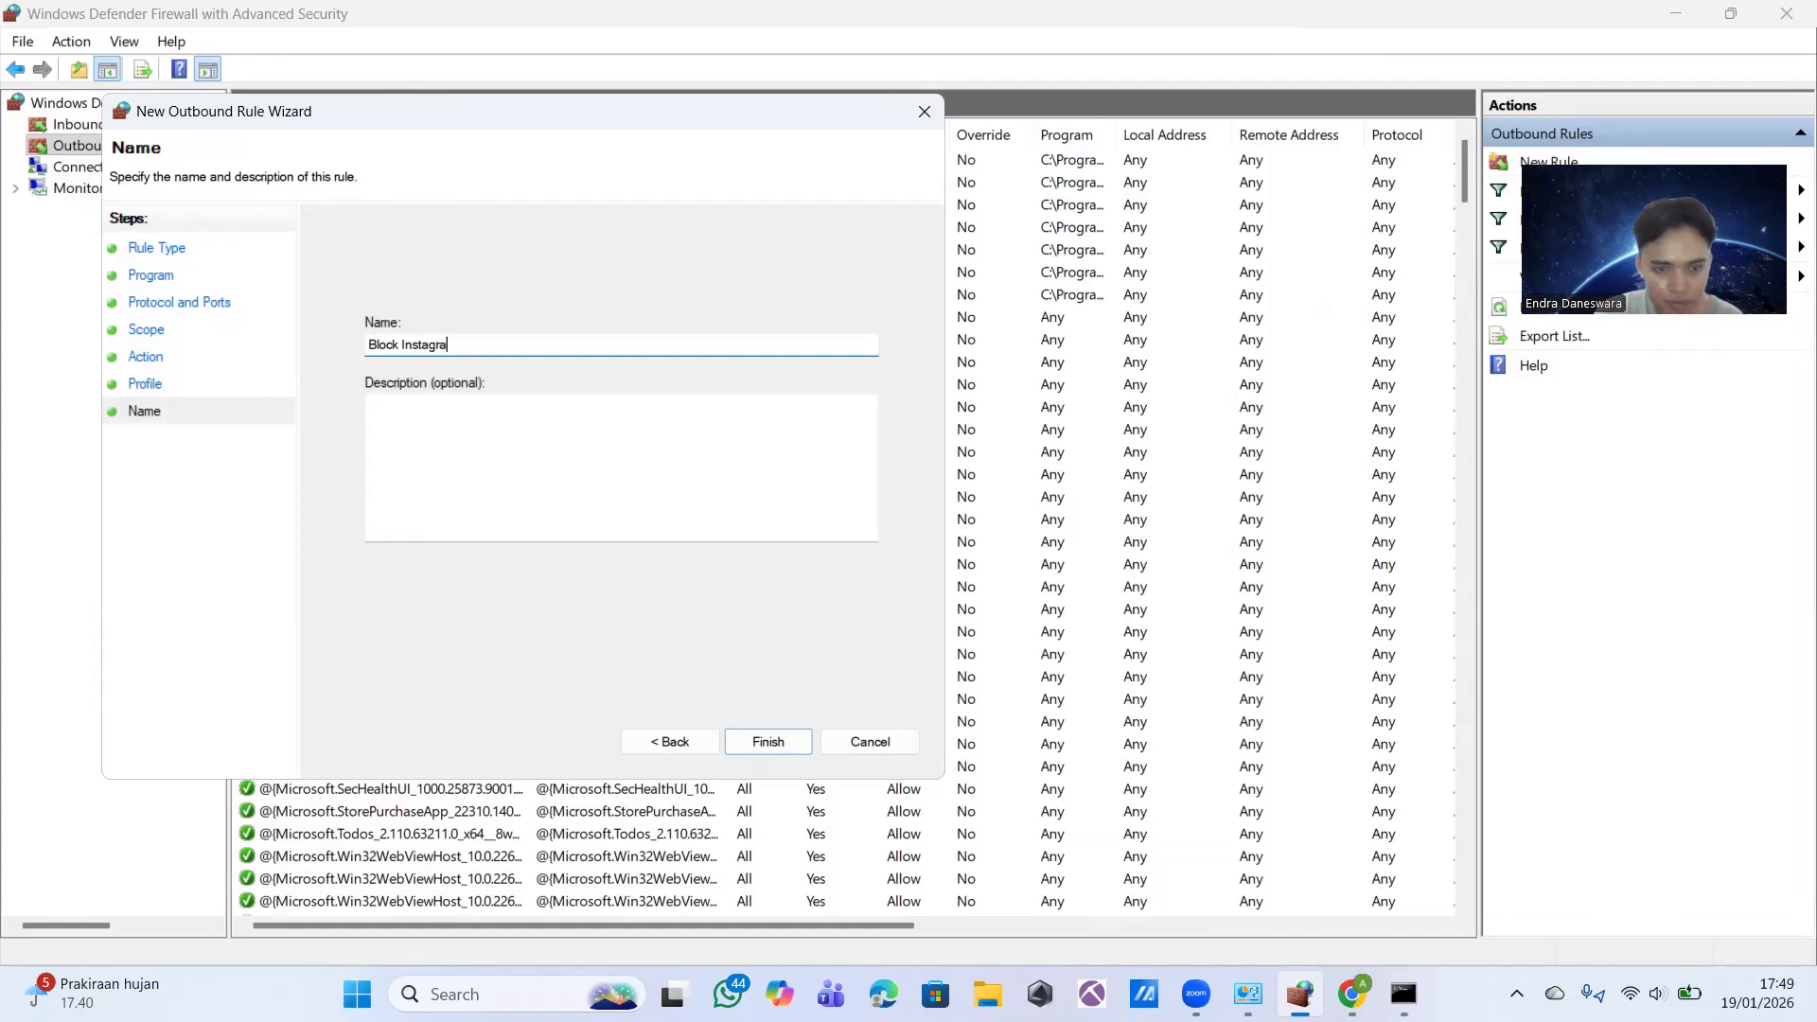
pyautogui.click(767, 742)
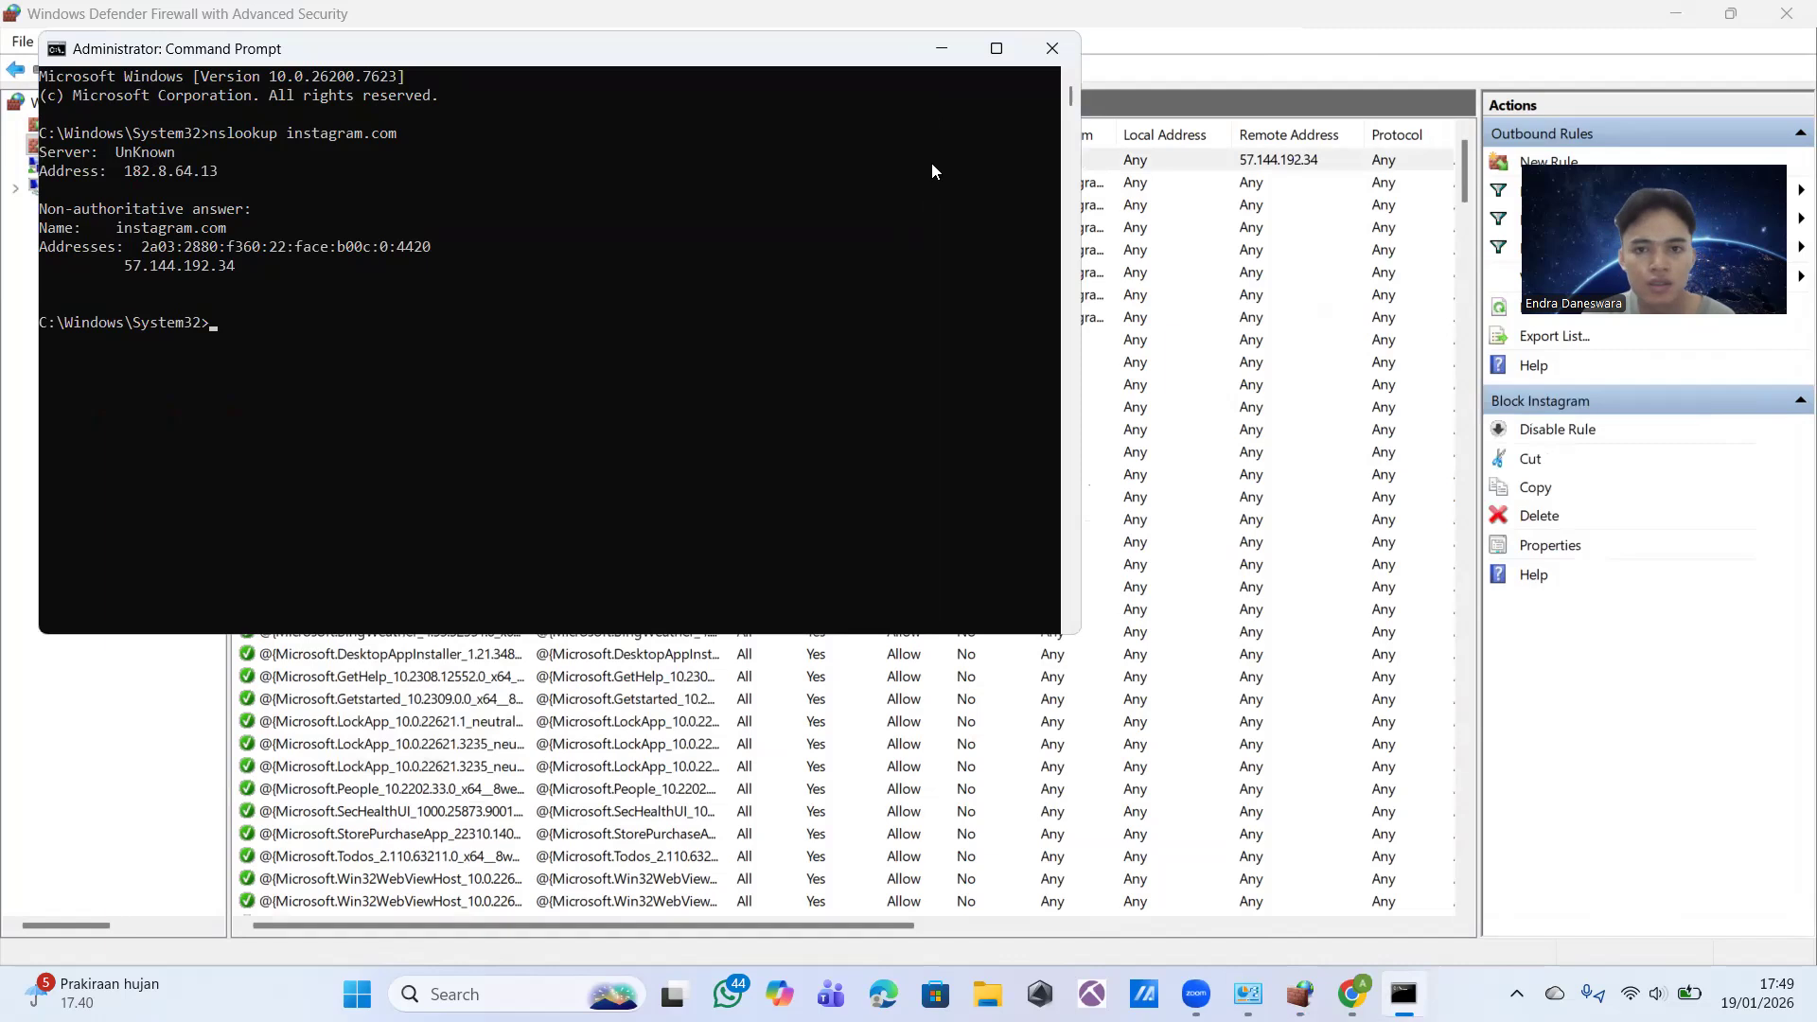
# Step: Minimize the Command Prompt window and select the Block Instagram rule in the outbound rules list
pyautogui.click(954, 51)
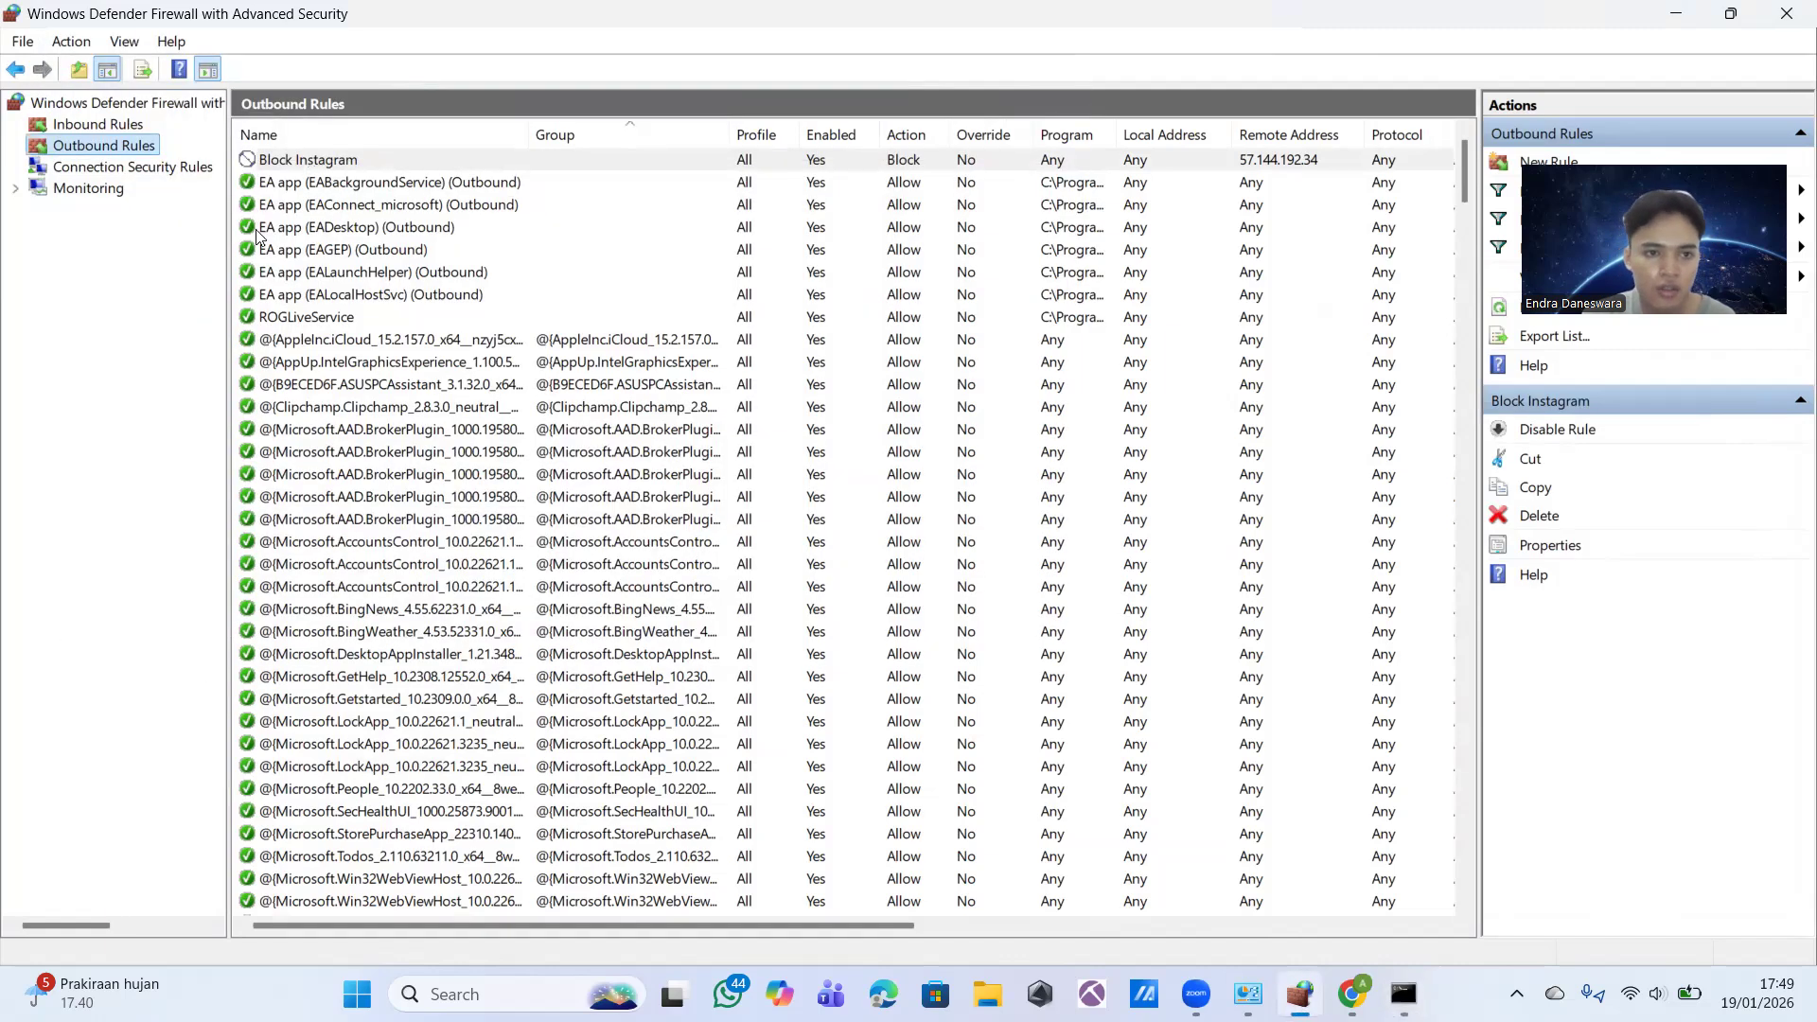
pyautogui.click(321, 176)
pyautogui.click(320, 159)
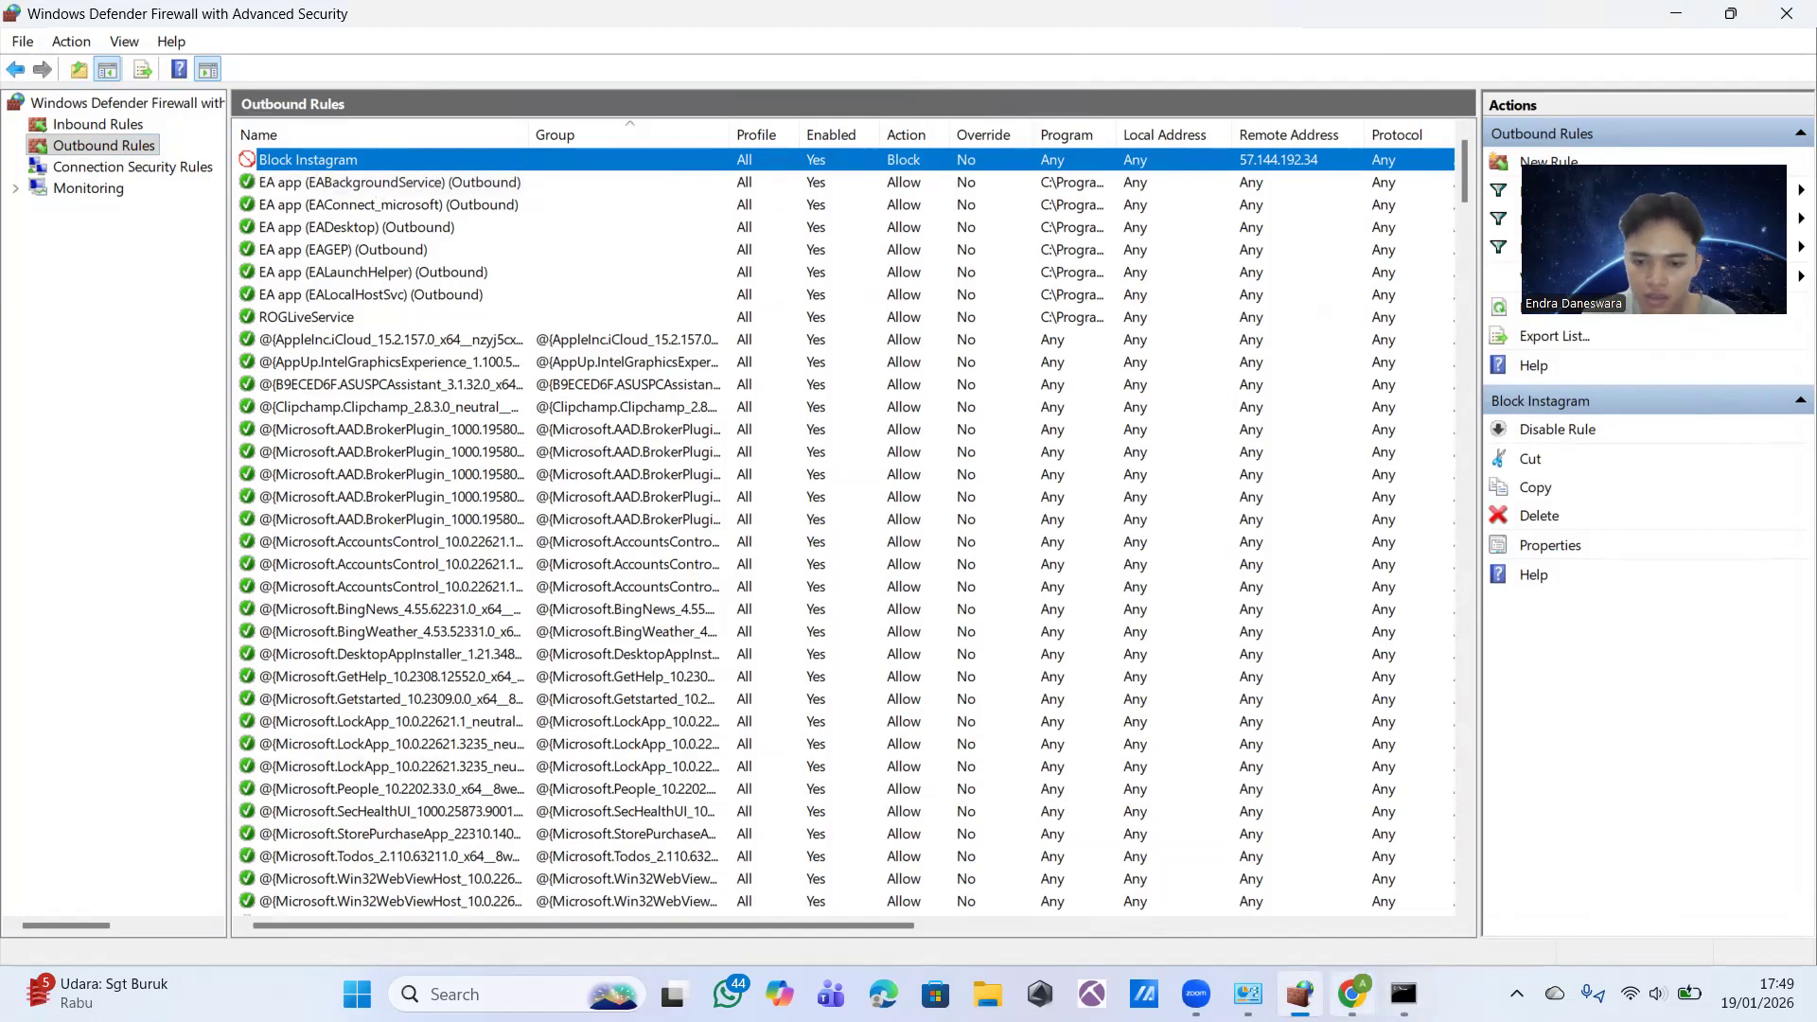
# Step: Switch to Google Chrome and reload the Instagram page twice to test the block
pyautogui.moveTo(1352, 994)
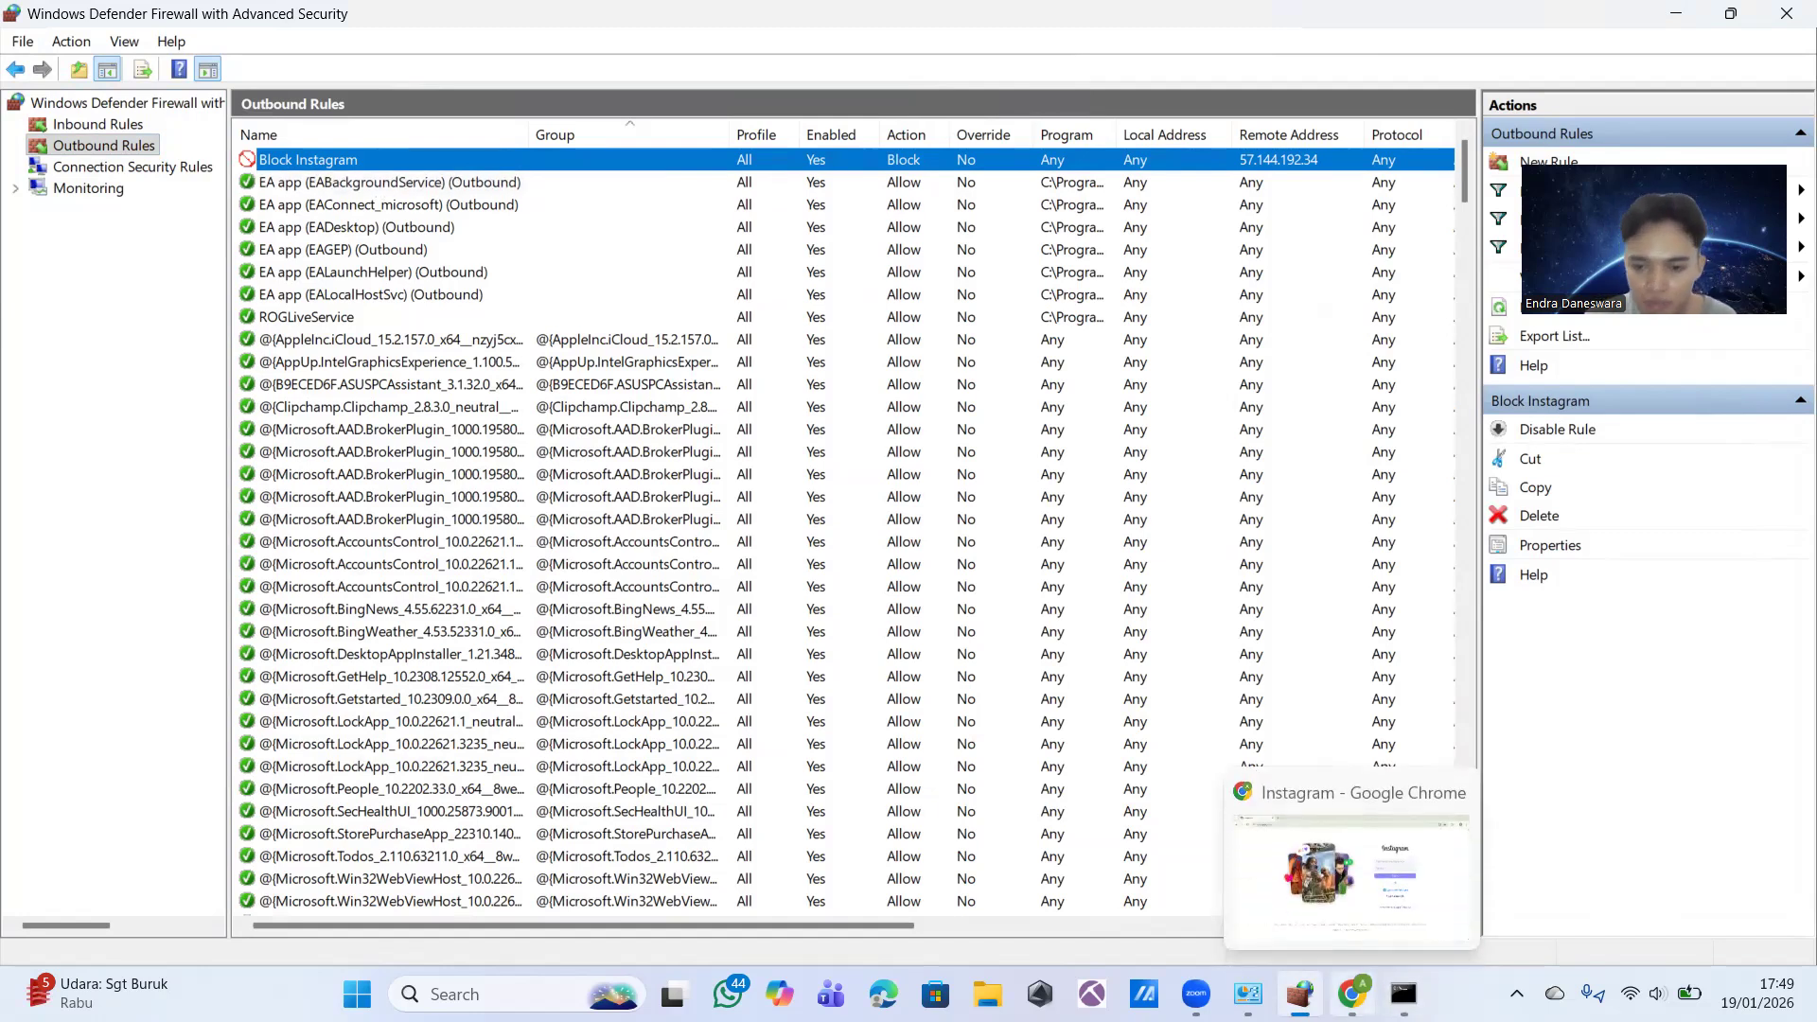
pyautogui.click(1351, 994)
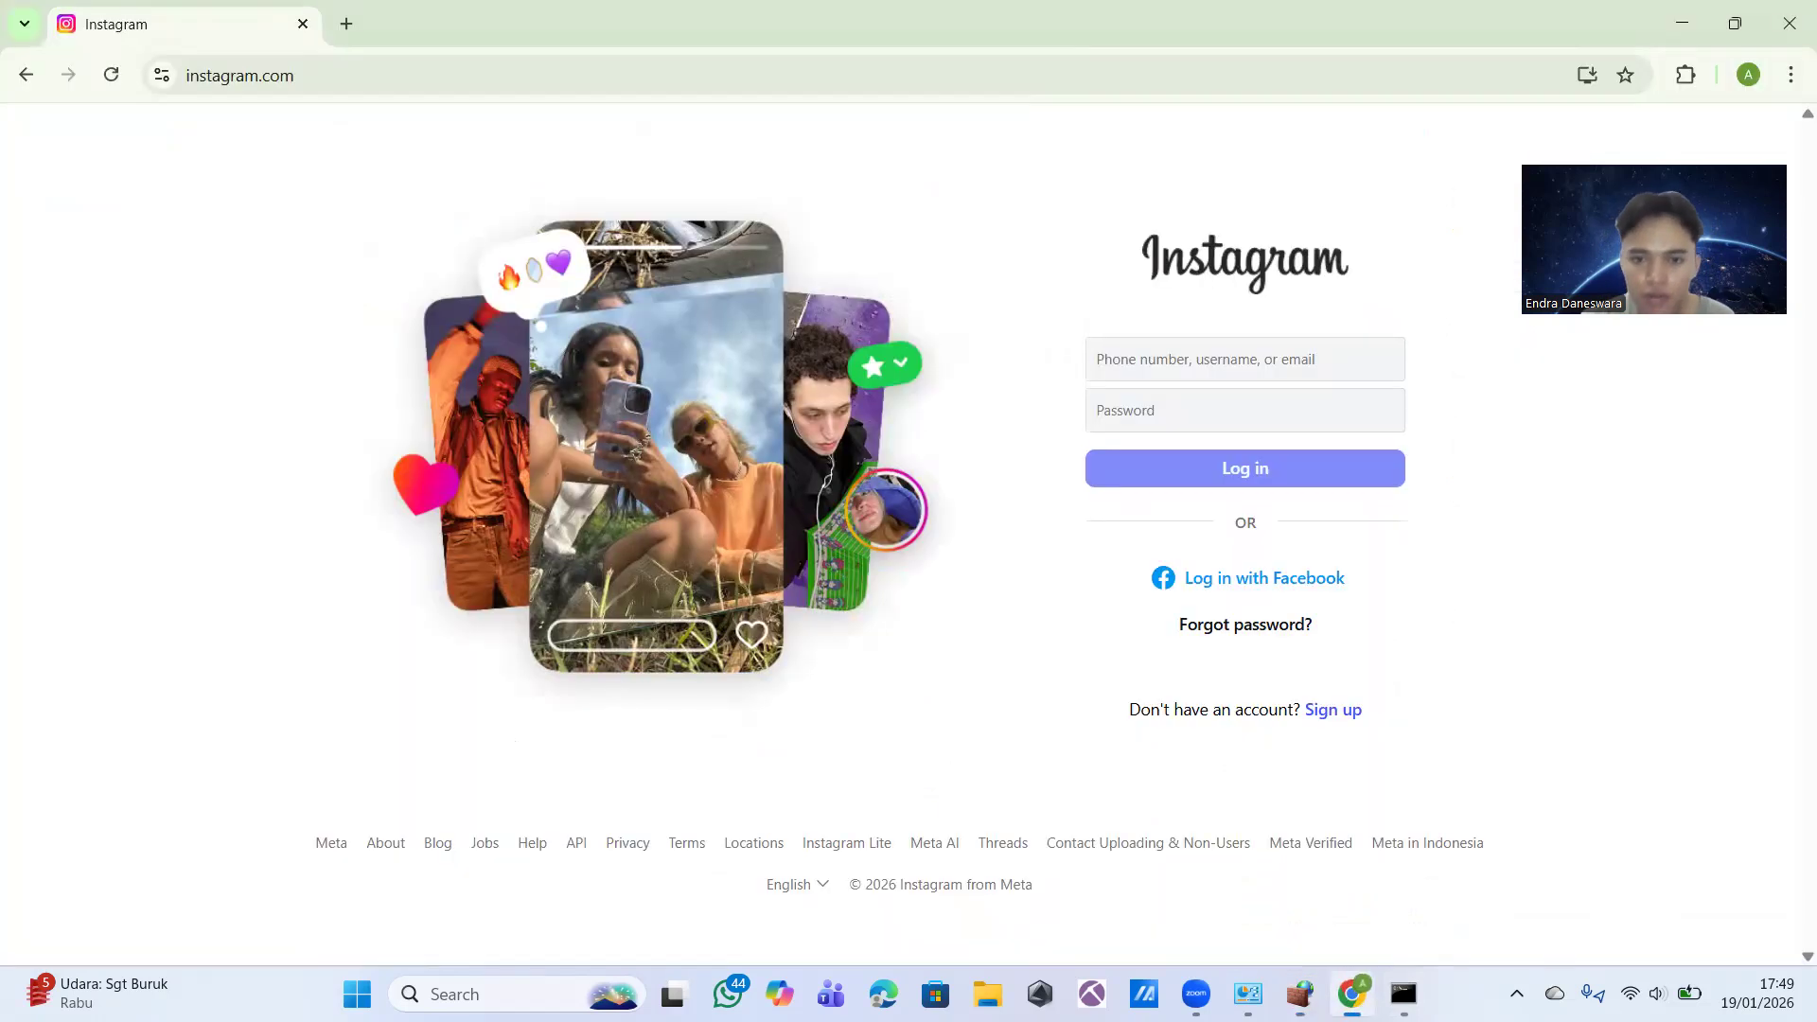
pyautogui.click(109, 76)
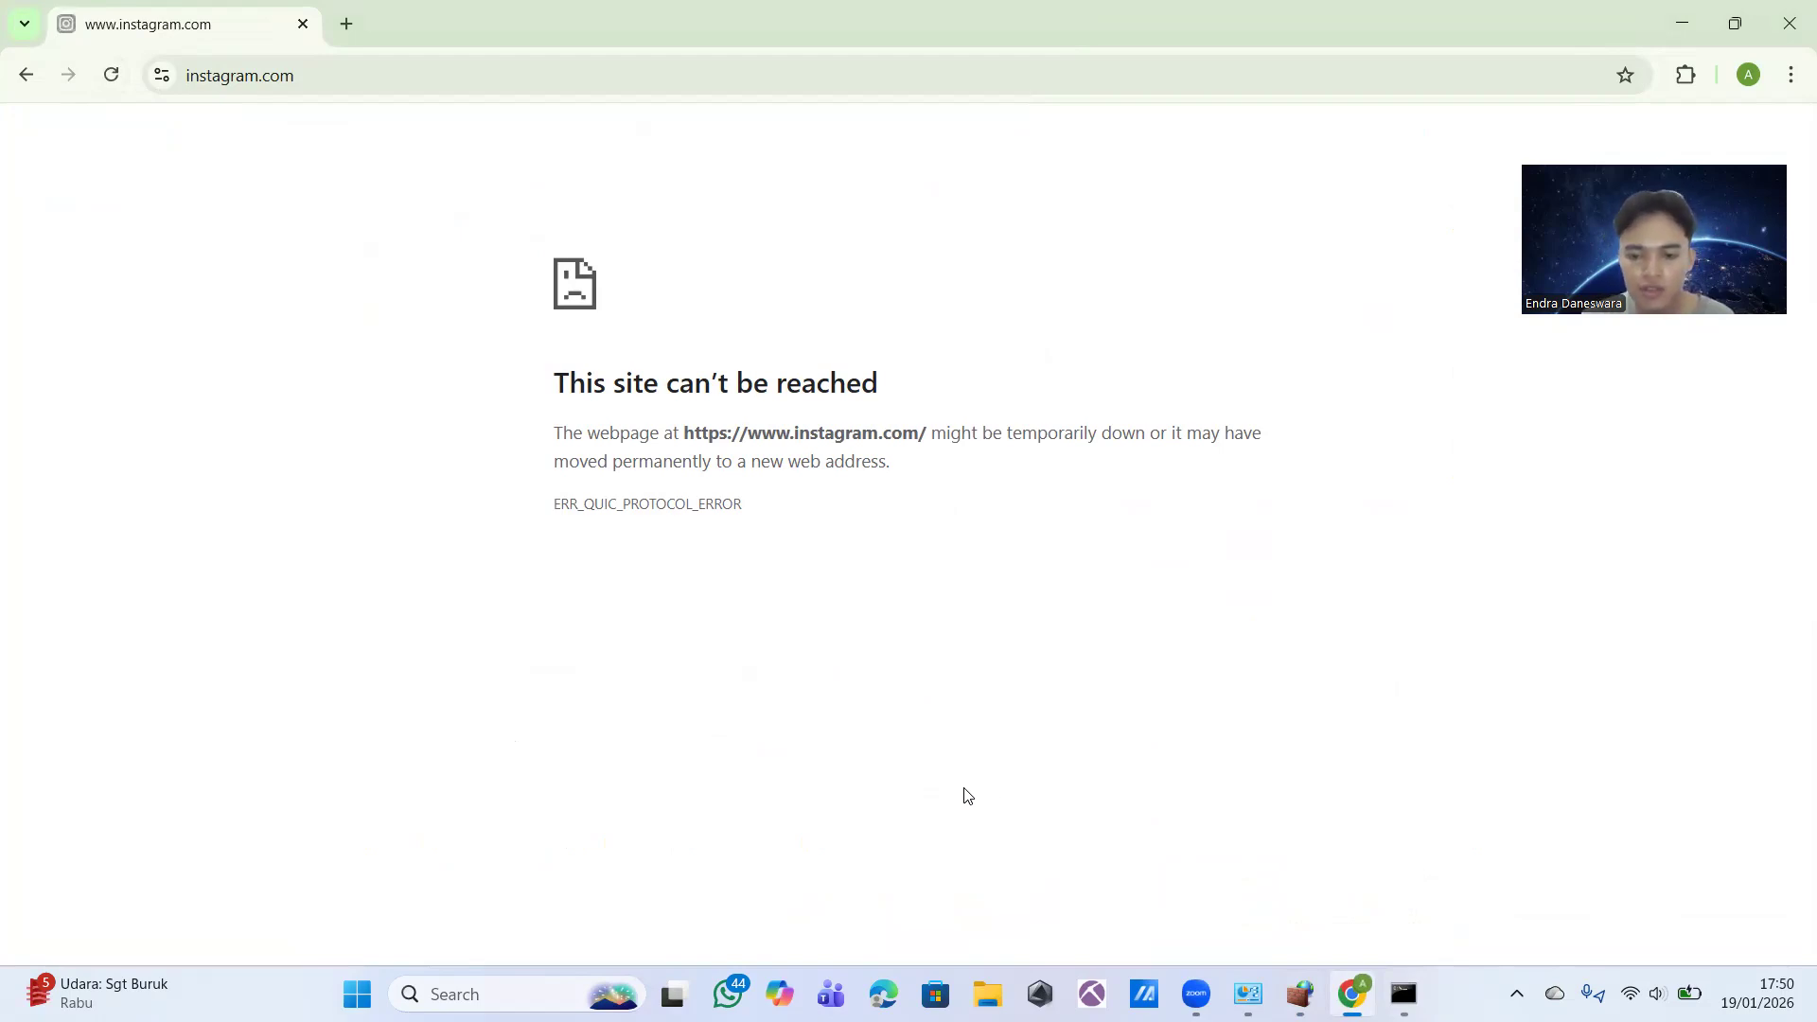
pyautogui.press('F5')
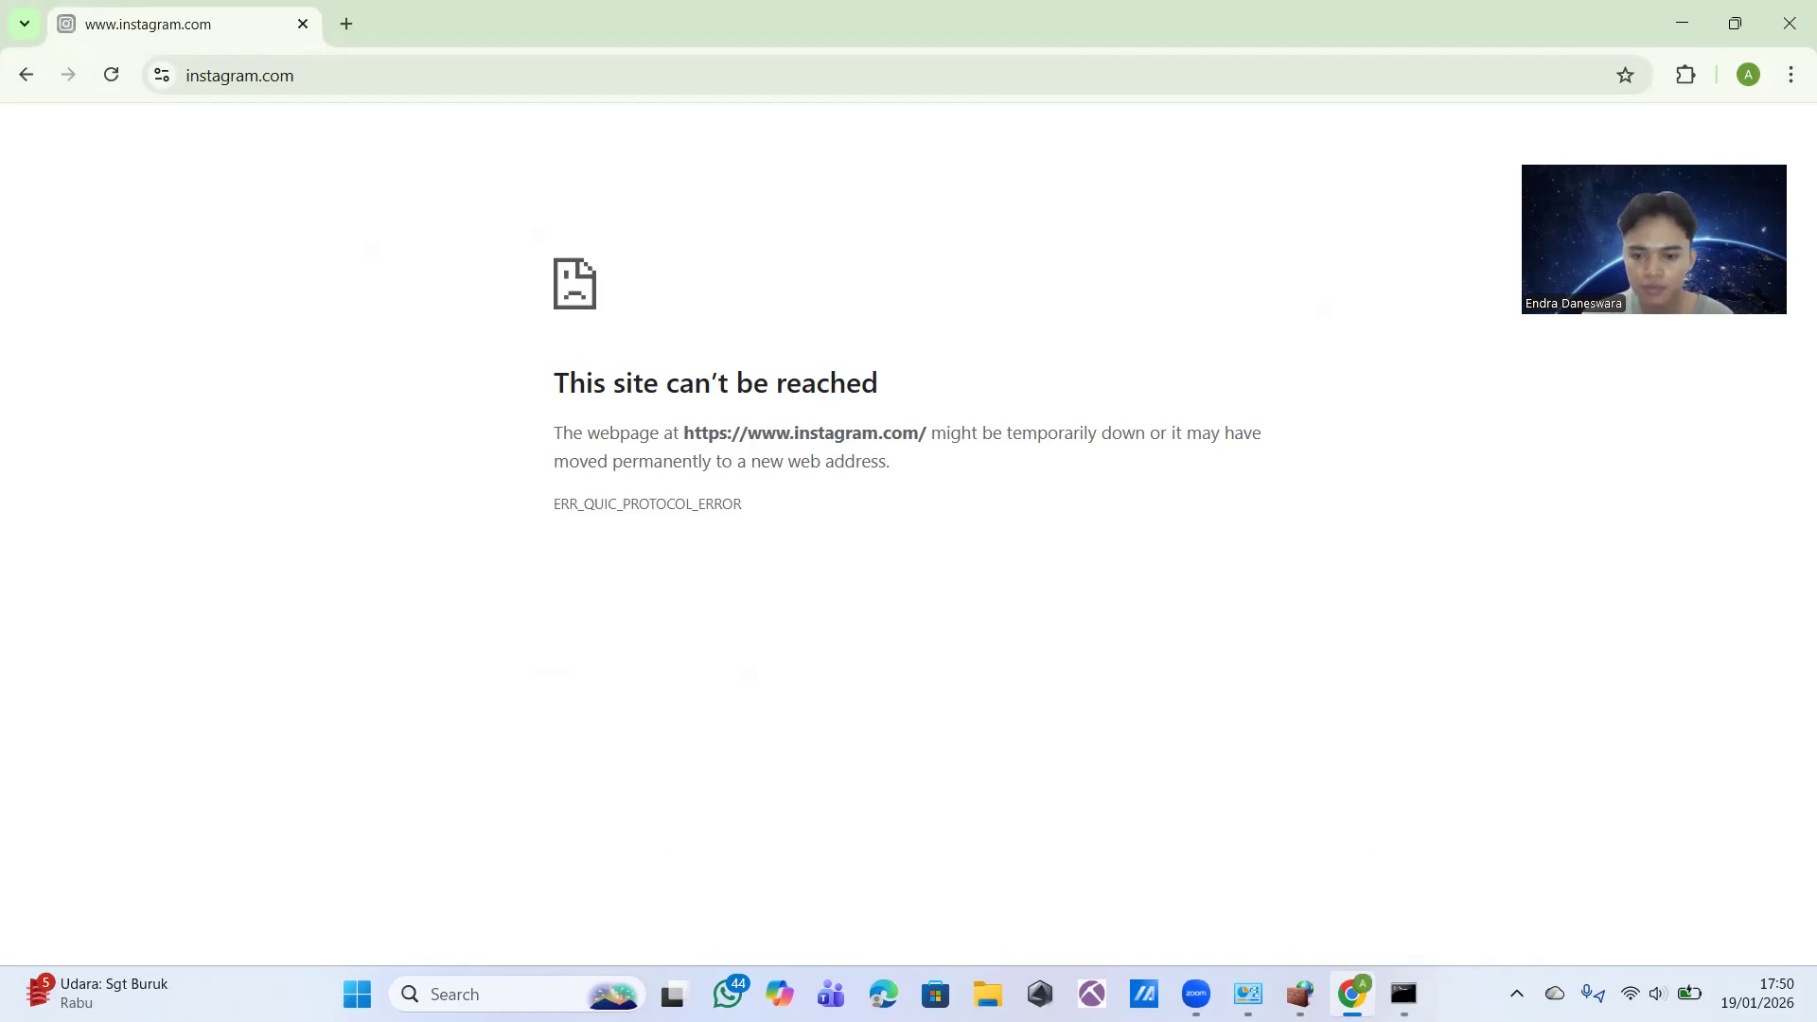
pyautogui.moveTo(1300, 993)
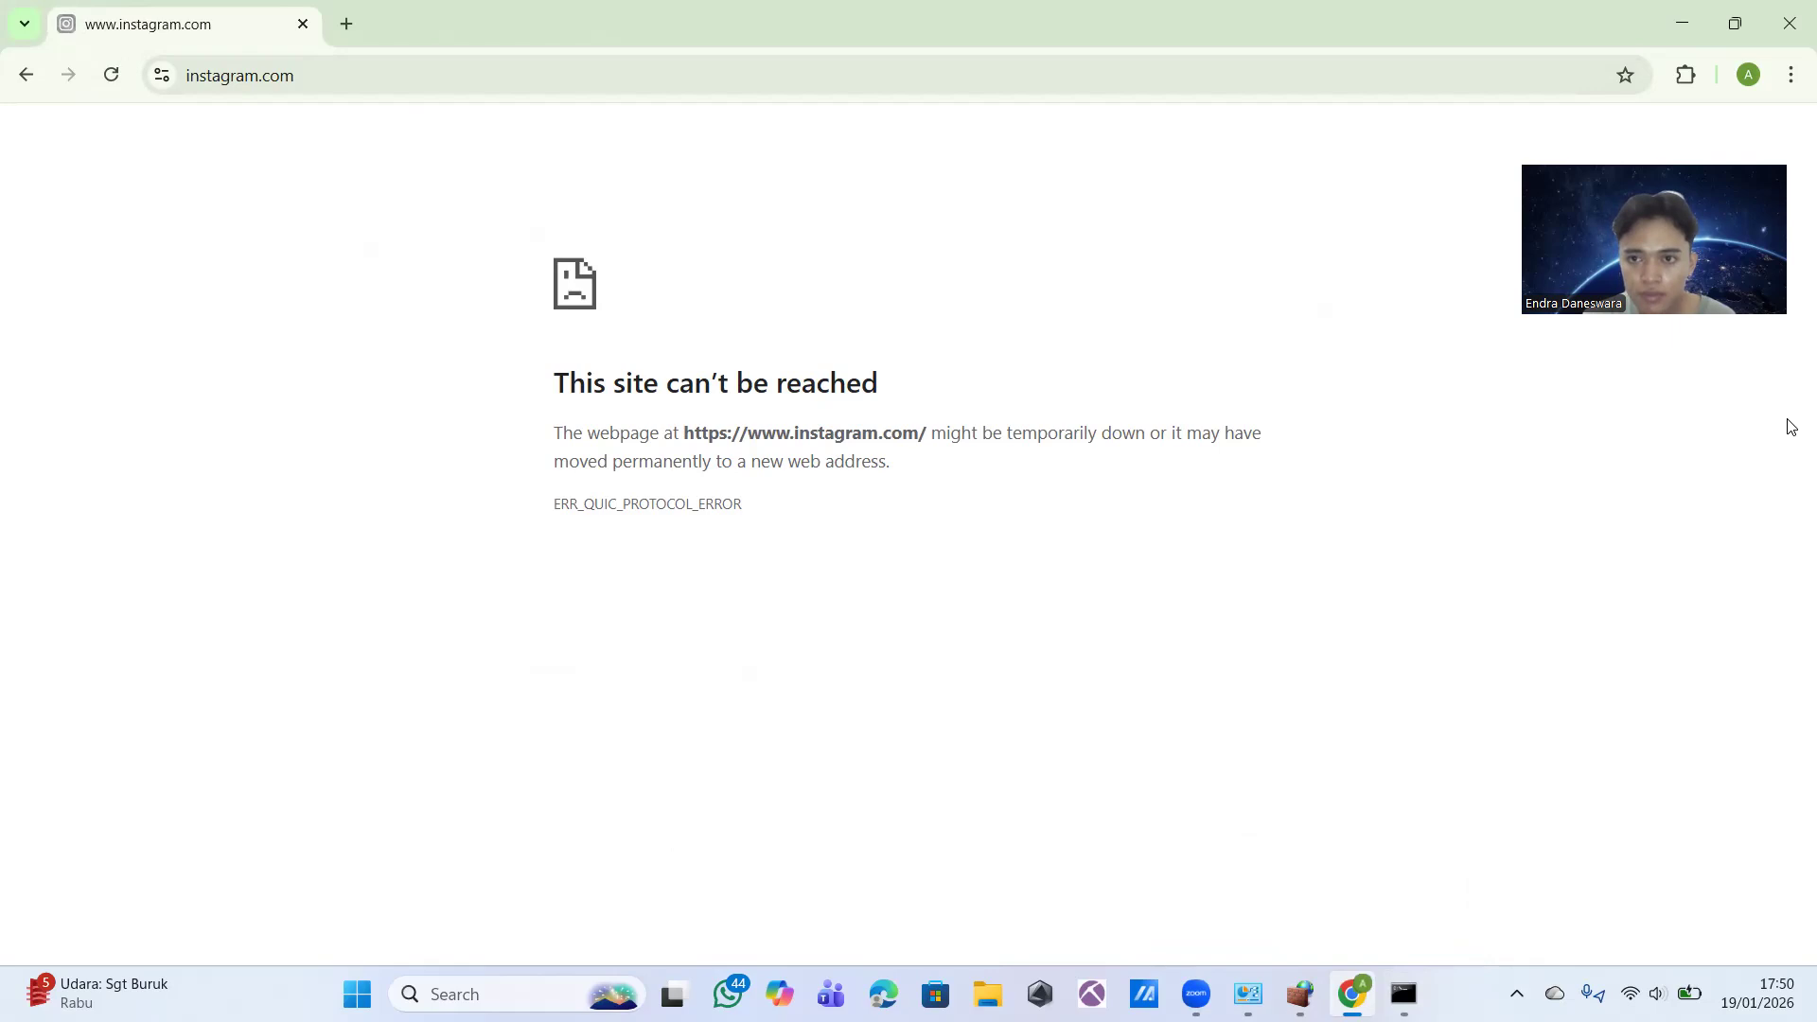
pyautogui.click(1502, 127)
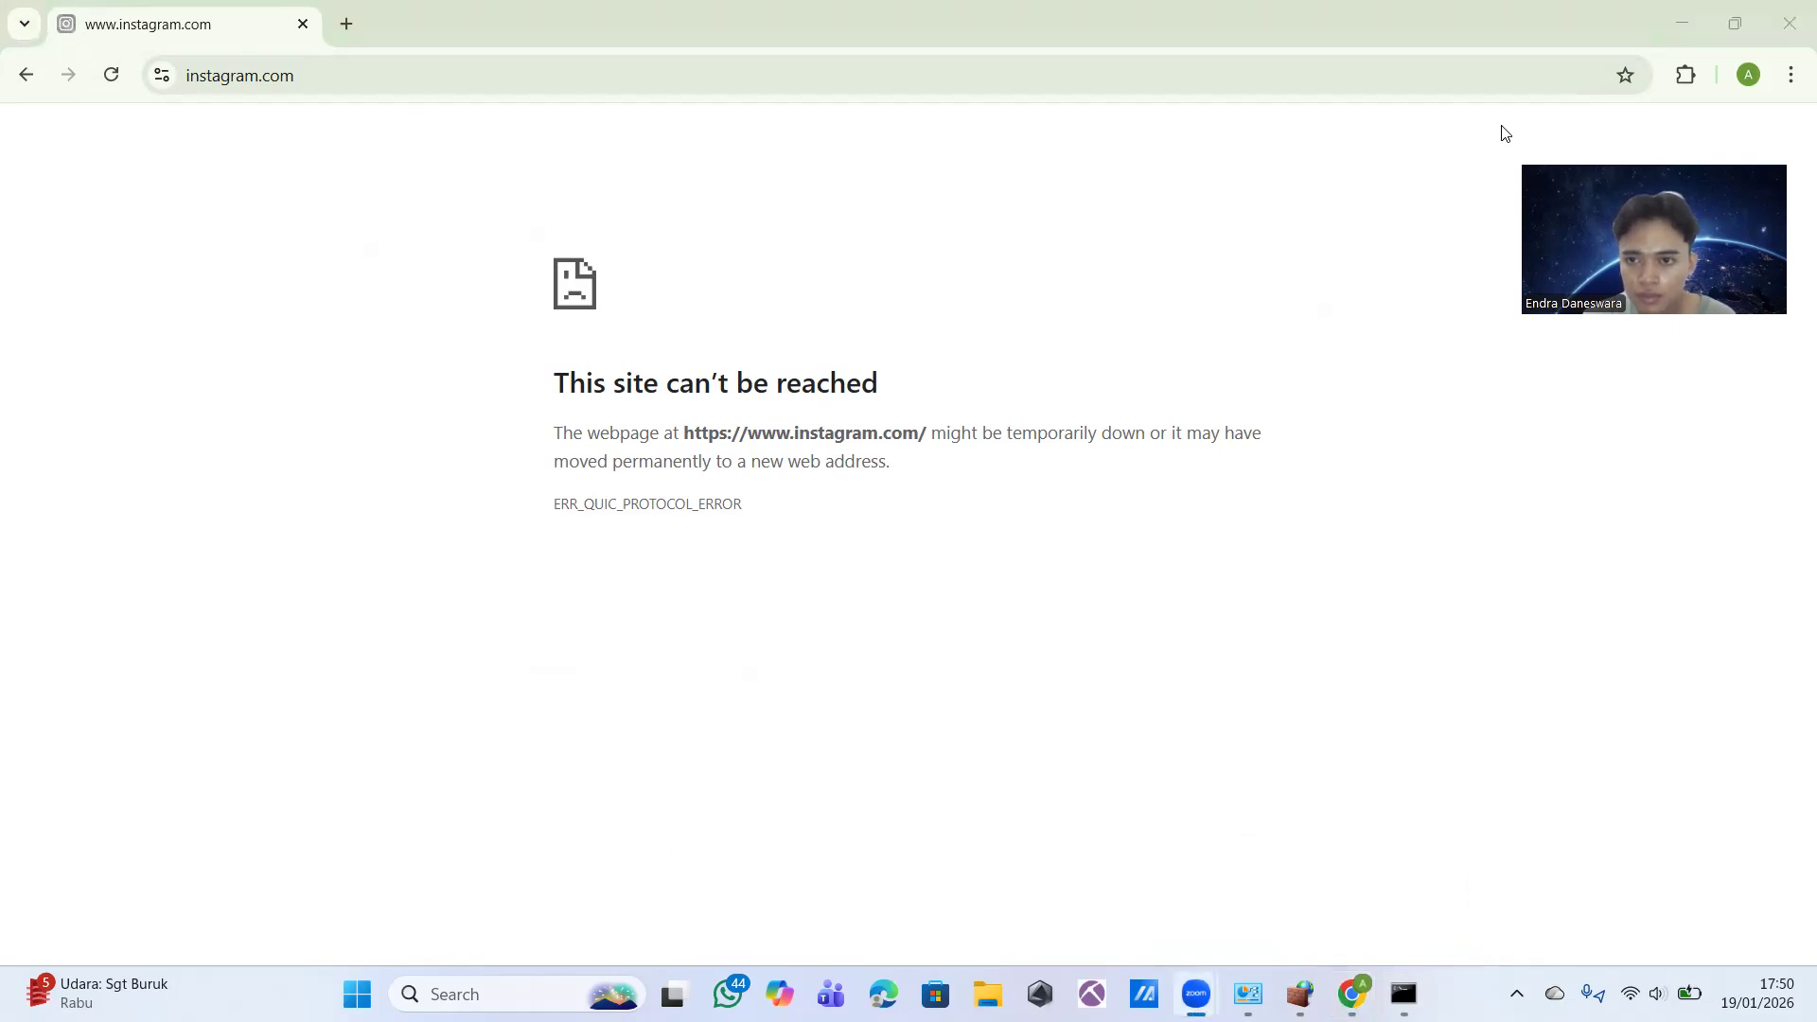